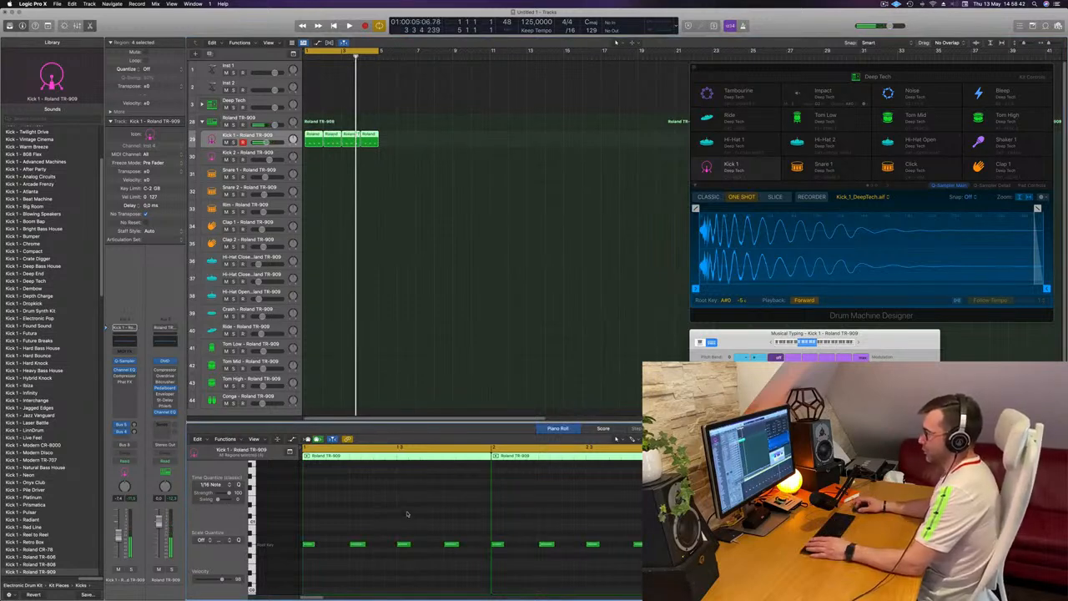
# Step: Transpose the Kick 1 notes in all four regions lower and lengthen them slightly while the loop plays
pyautogui.press('space')
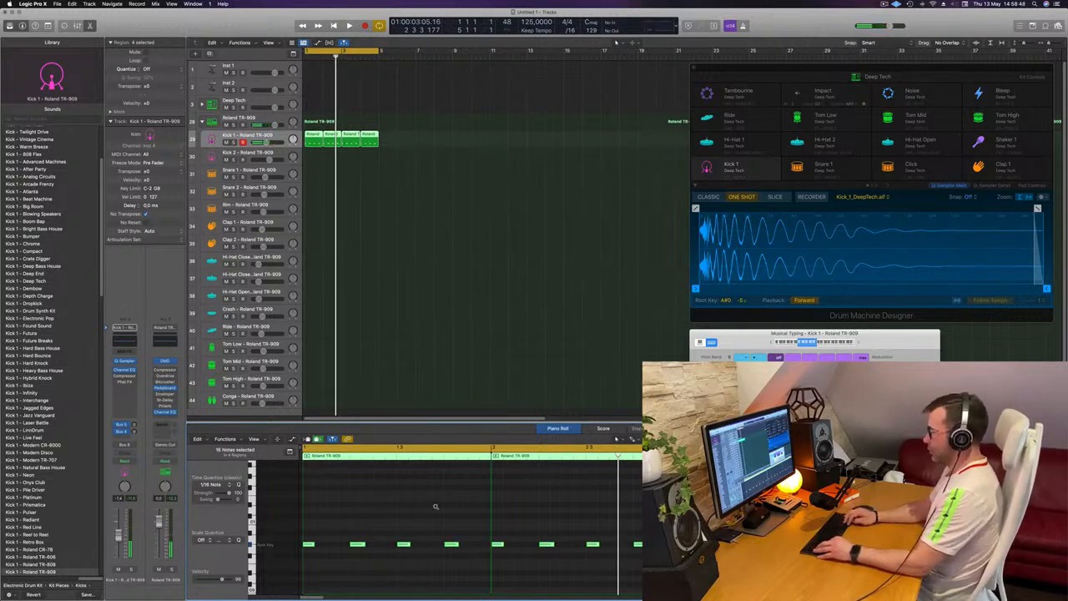
pyautogui.press('space')
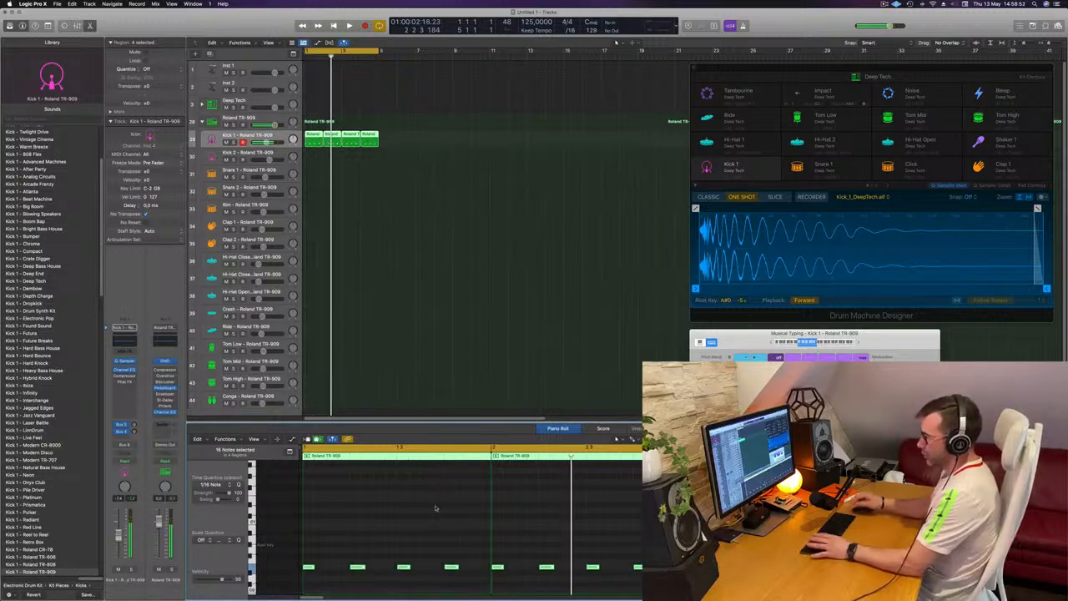
pyautogui.press('space')
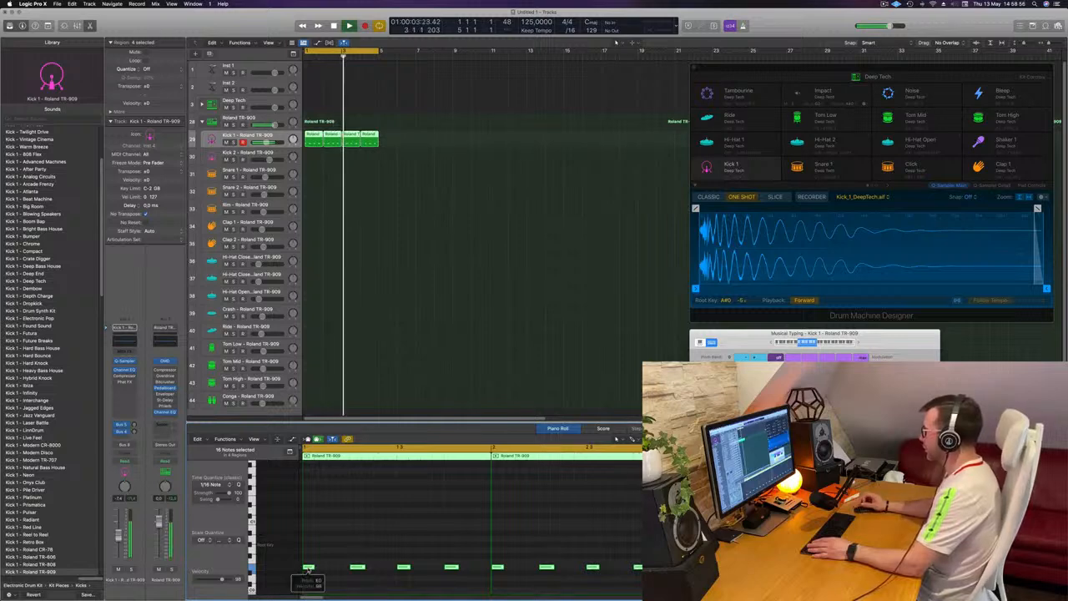
pyautogui.moveTo(777, 333); pyautogui.dragTo(921, 251)
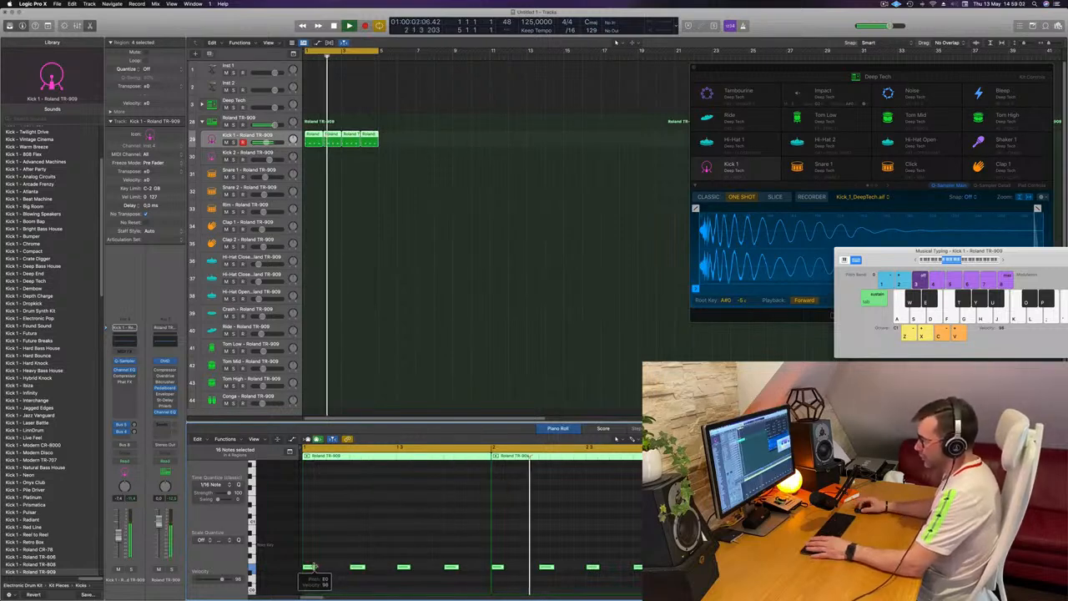
pyautogui.moveTo(320, 568); pyautogui.dragTo(326, 570)
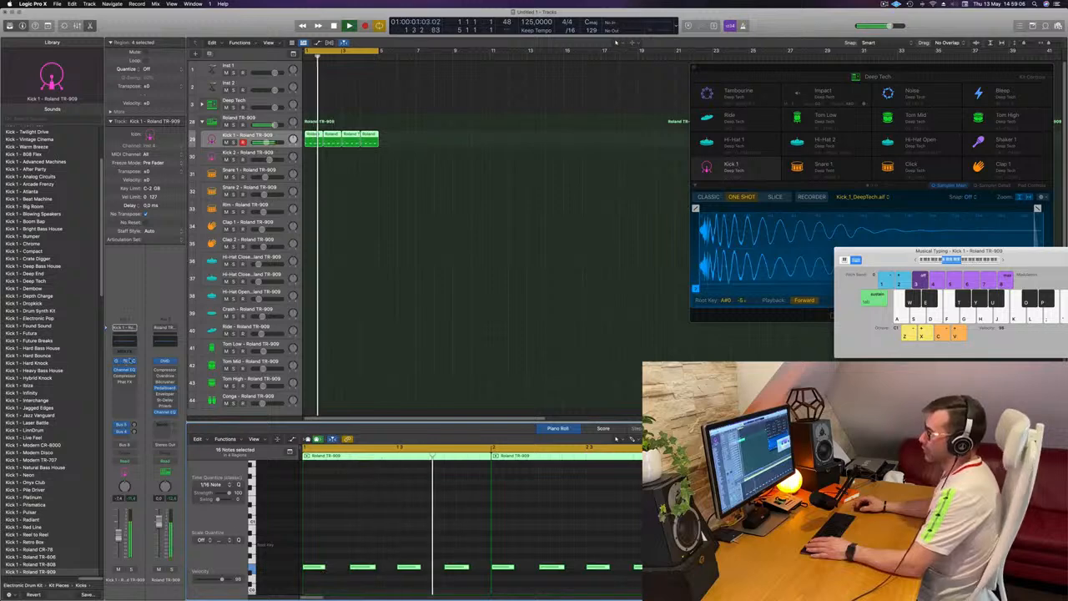
# Step: Try the coarse pitch tuning in the Kick 1 Sampler and look through its modulation matrix and LFO settings
pyautogui.click(124, 361)
pyautogui.moveTo(627, 111); pyautogui.dragTo(748, 121)
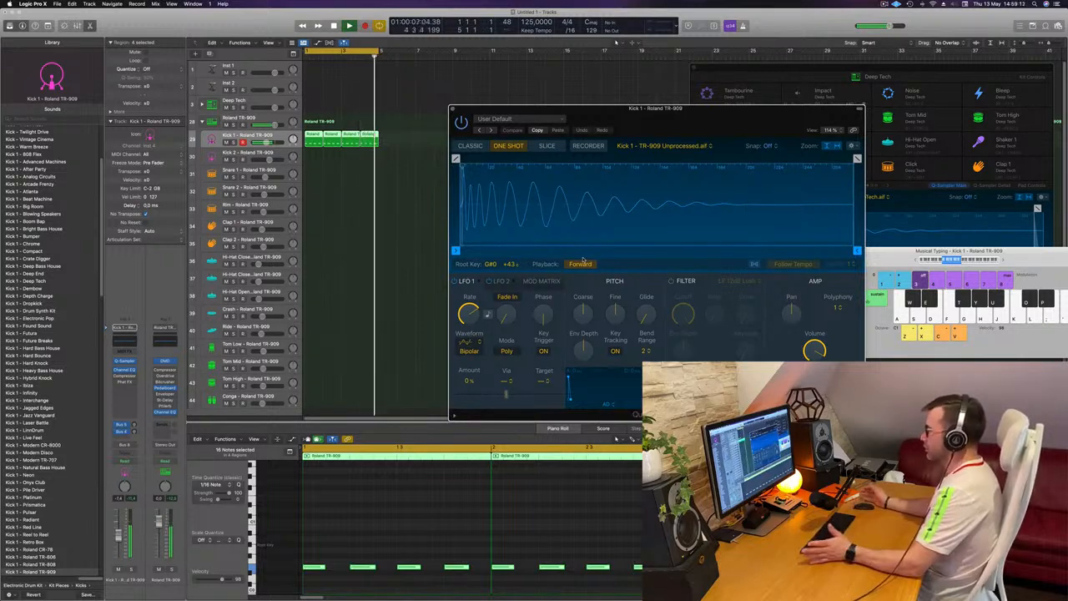
pyautogui.moveTo(583, 313)
pyautogui.mouseDown()
pyautogui.moveTo(584, 327)
pyautogui.moveTo(587, 314)
pyautogui.mouseUp()
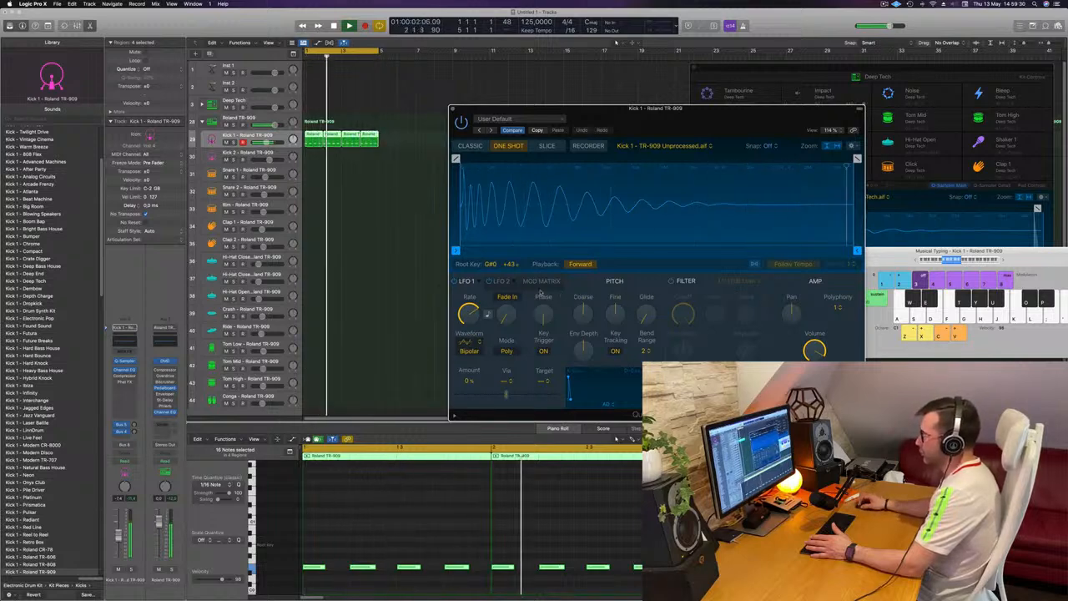
pyautogui.click(541, 282)
pyautogui.click(501, 282)
pyautogui.click(461, 281)
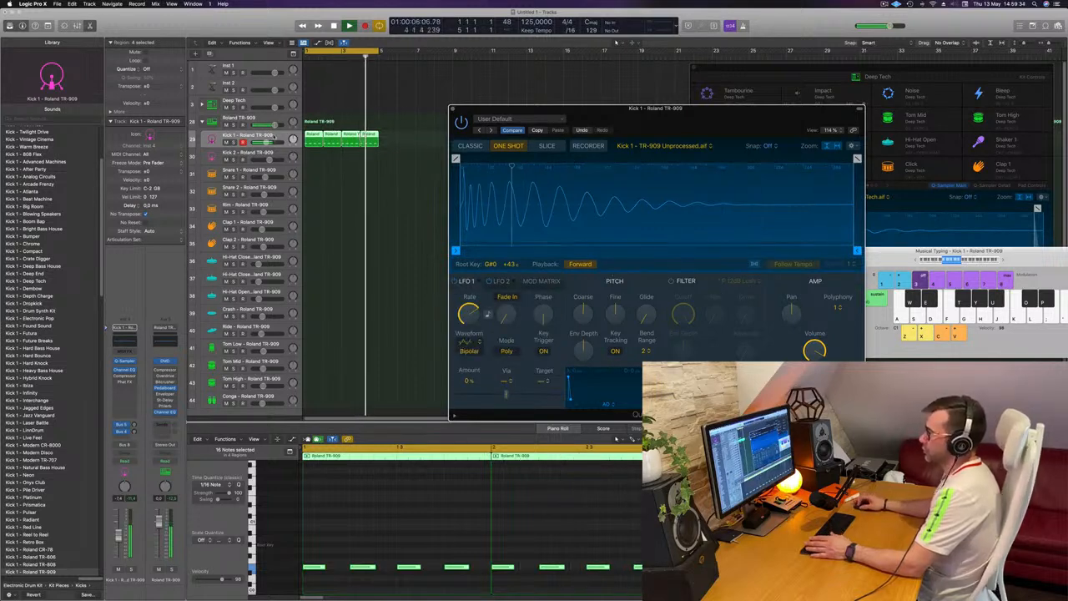
# Step: Enable the Compressor on the Kick 1 track and set its model to Classic VCA
pyautogui.click(275, 137)
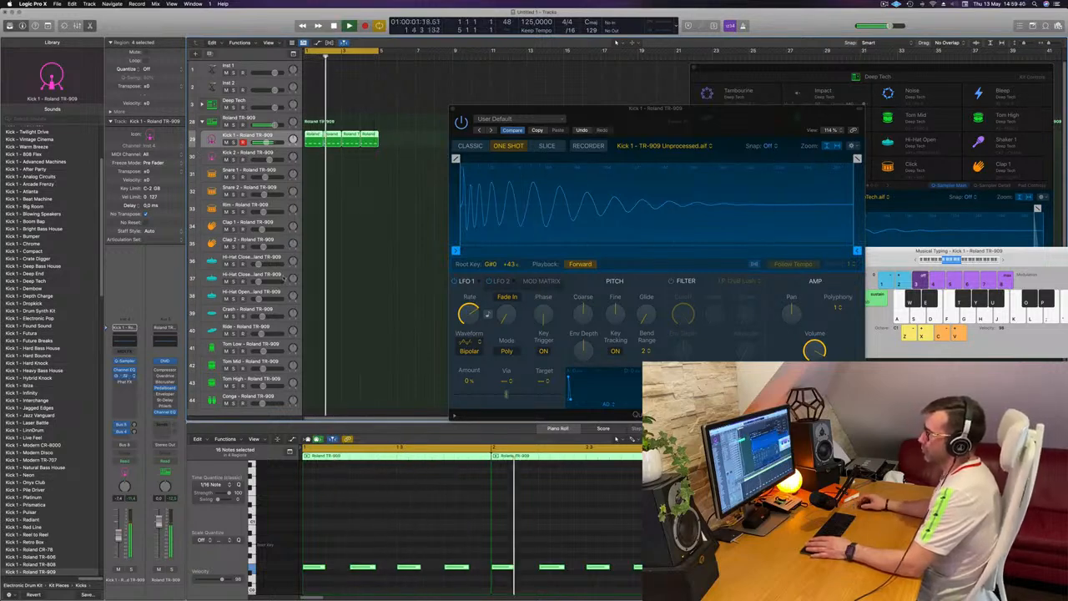
pyautogui.click(126, 376)
pyautogui.moveTo(524, 111); pyautogui.dragTo(587, 126)
pyautogui.click(611, 162)
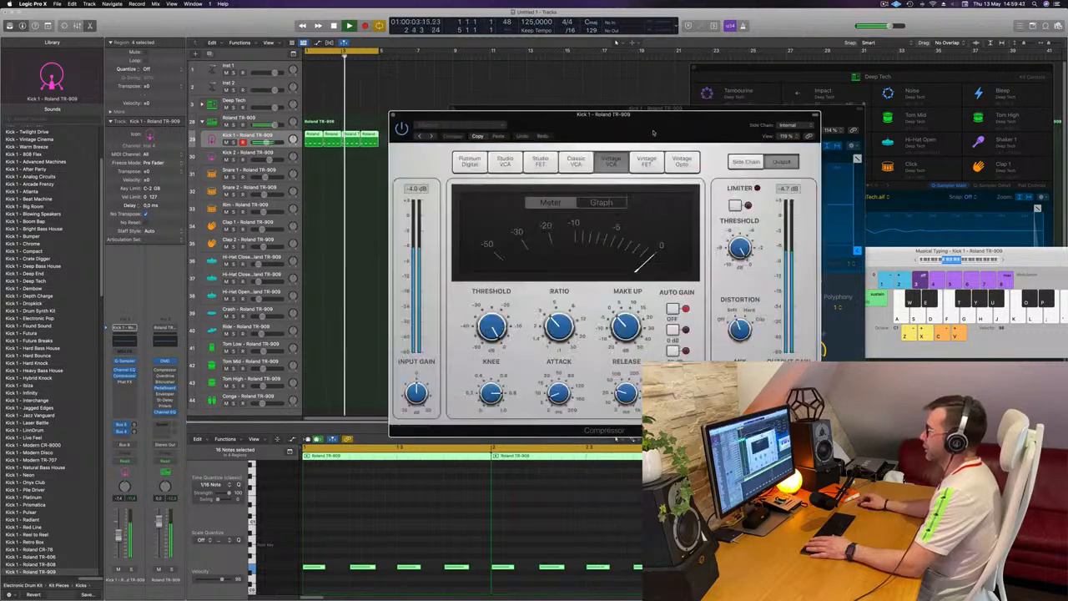
pyautogui.moveTo(653, 132)
pyautogui.mouseDown()
pyautogui.moveTo(642, 127)
pyautogui.moveTo(652, 131)
pyautogui.mouseUp()
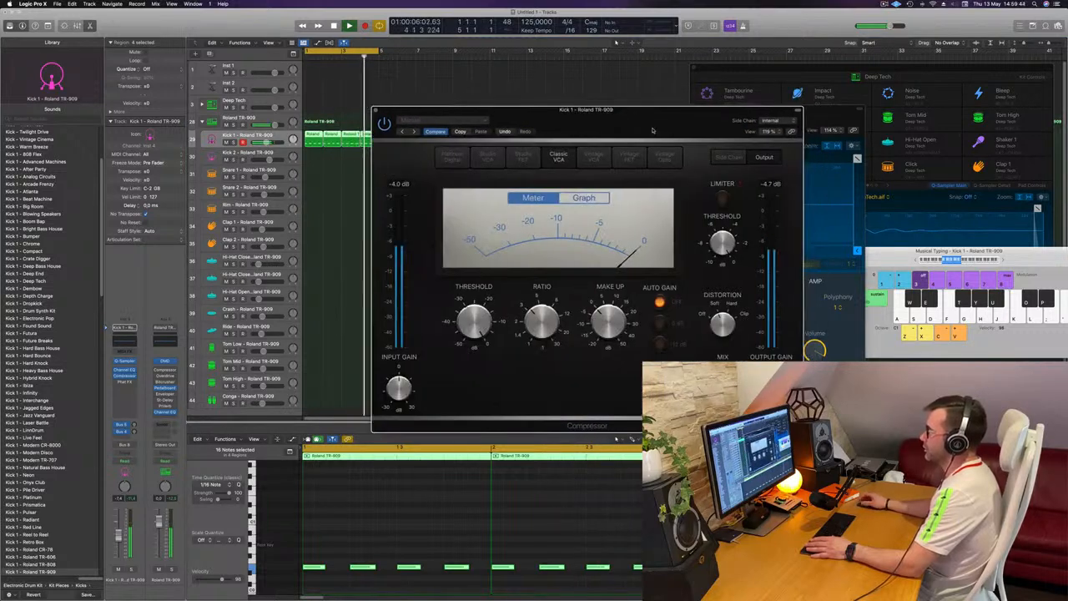
pyautogui.press('space')
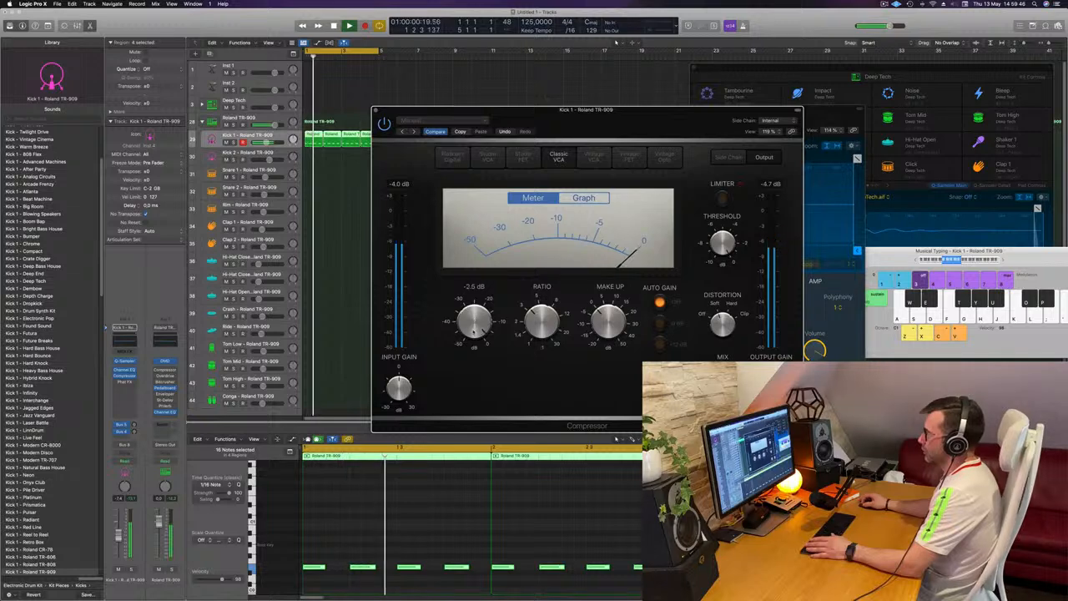
# Step: Lower the Kick 1 compressor's threshold, fine-tune it by ear and close the Compressor
pyautogui.moveTo(474, 332); pyautogui.dragTo(474, 324)
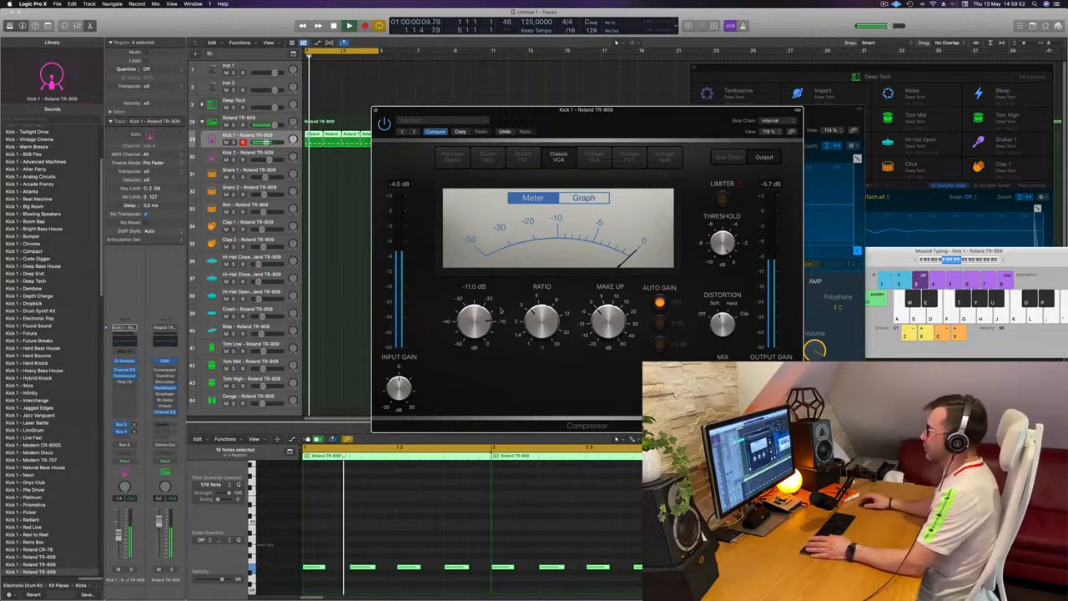
pyautogui.moveTo(472, 321); pyautogui.dragTo(472, 323)
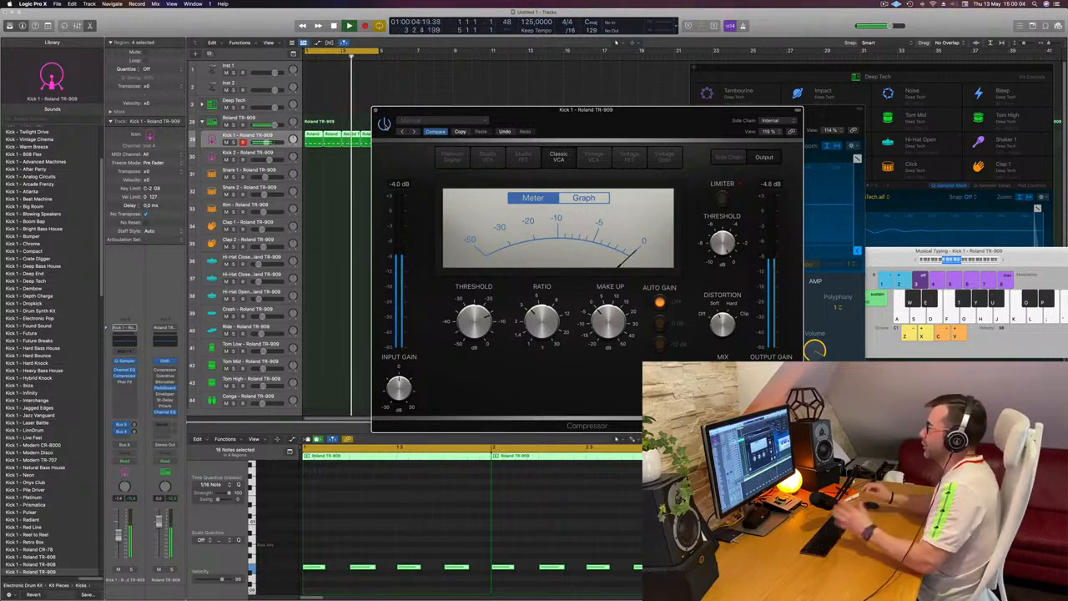
pyautogui.moveTo(500, 110); pyautogui.dragTo(461, 112)
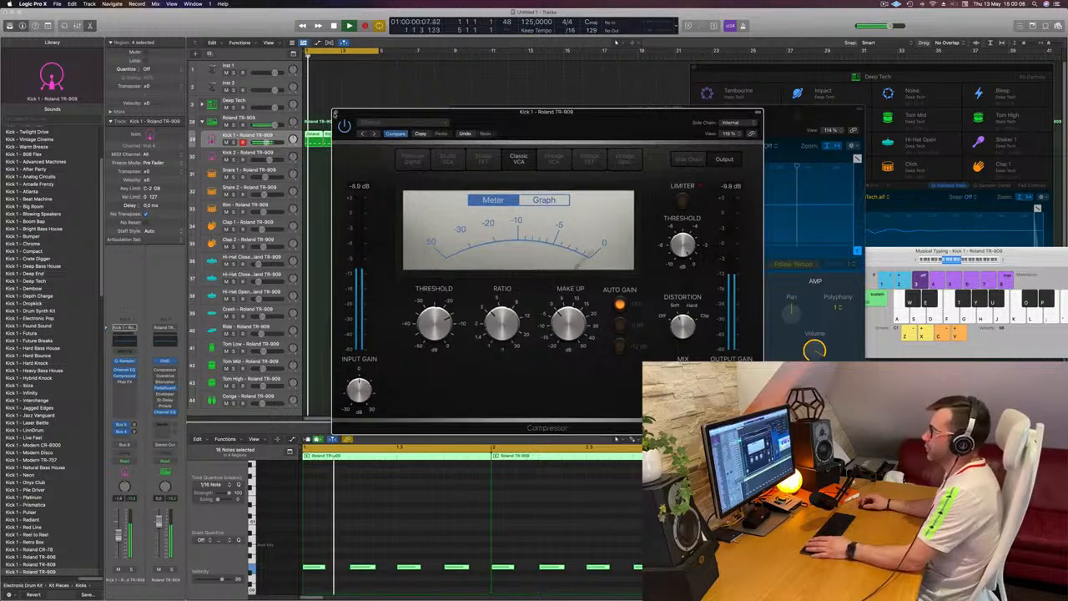
pyautogui.click(337, 112)
# Step: Stop playback and copy the first kick region onto the Snare 1 track at bar 1
pyautogui.moveTo(674, 126); pyautogui.dragTo(792, 107)
pyautogui.click(426, 138)
pyautogui.press('space')
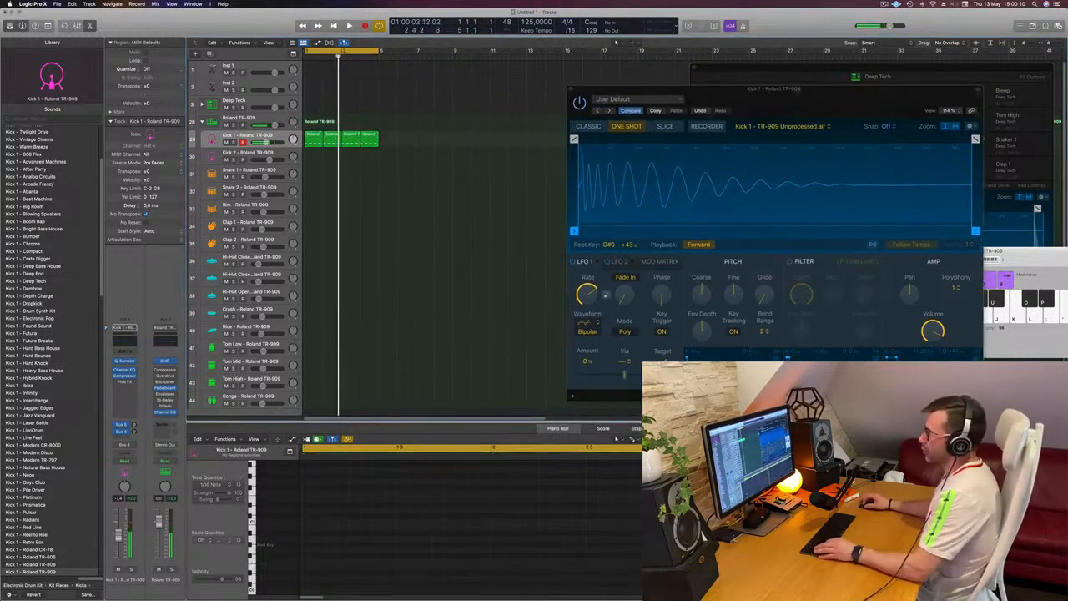
pyautogui.moveTo(314, 136); pyautogui.dragTo(314, 171)
# Step: Delete the snare region's notes on beats 1 and 3, and transpose the notes on beats 2 and 4 higher
pyautogui.scroll(-3, 372, 506)
pyautogui.scroll(-3, 386, 515)
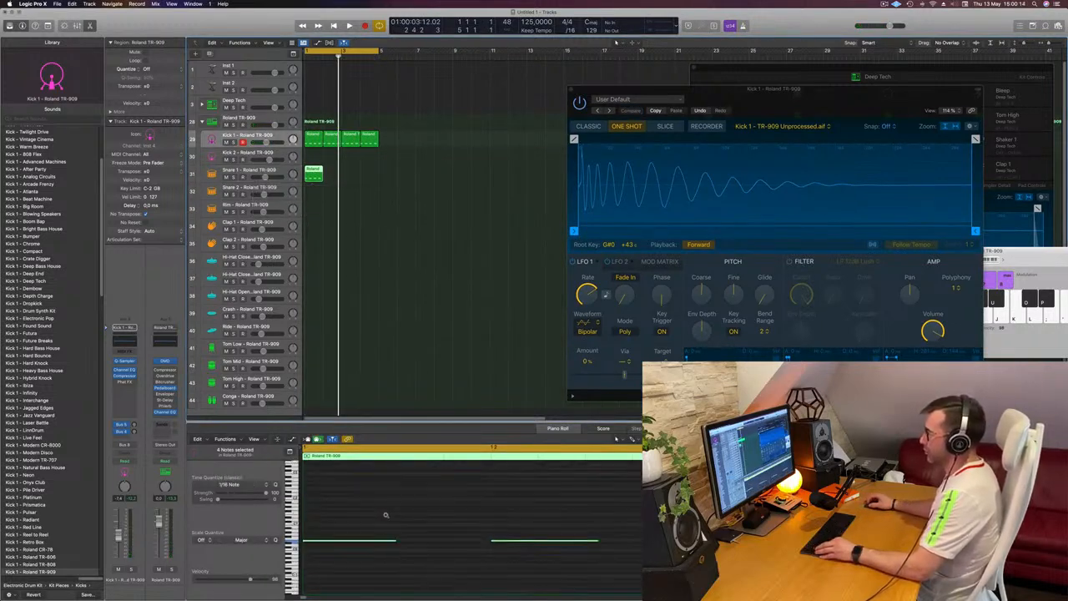
pyautogui.click(317, 567)
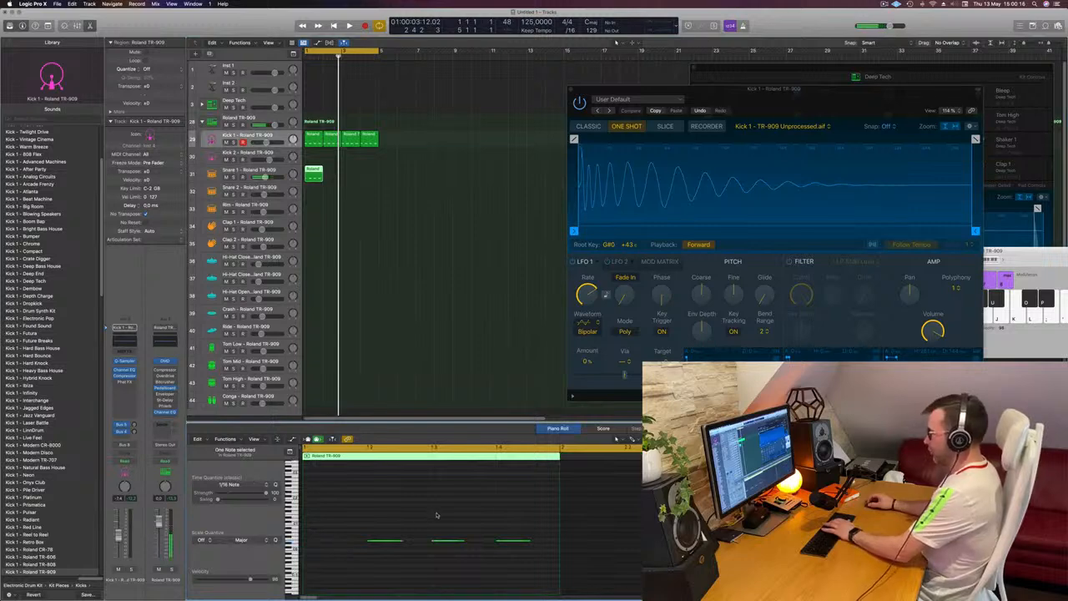
pyautogui.moveTo(366, 516); pyautogui.dragTo(572, 594)
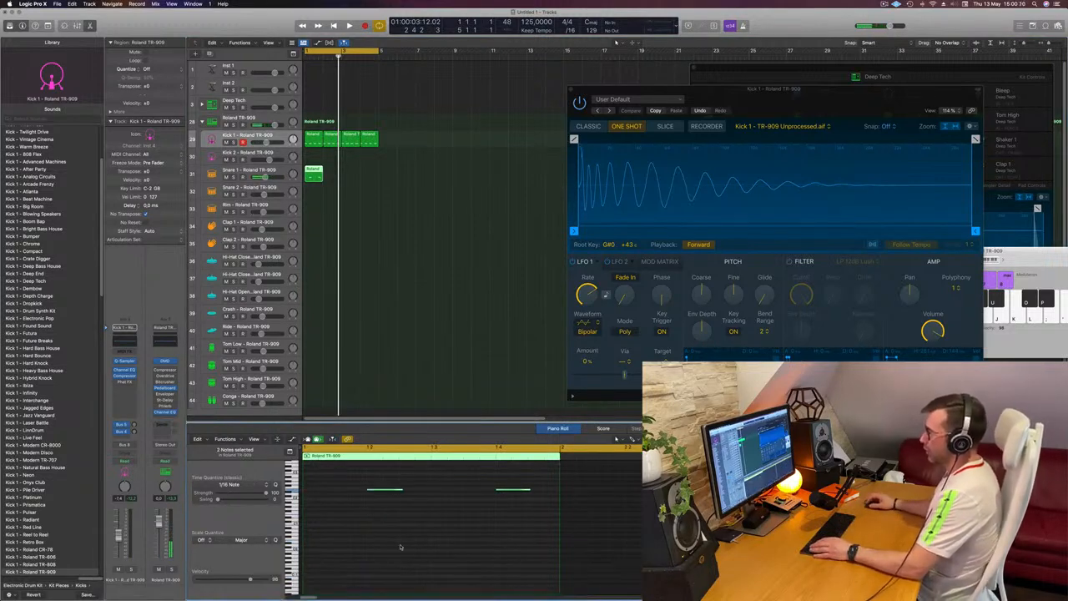
pyautogui.scroll(3, 371, 549)
pyautogui.scroll(-1, 354, 546)
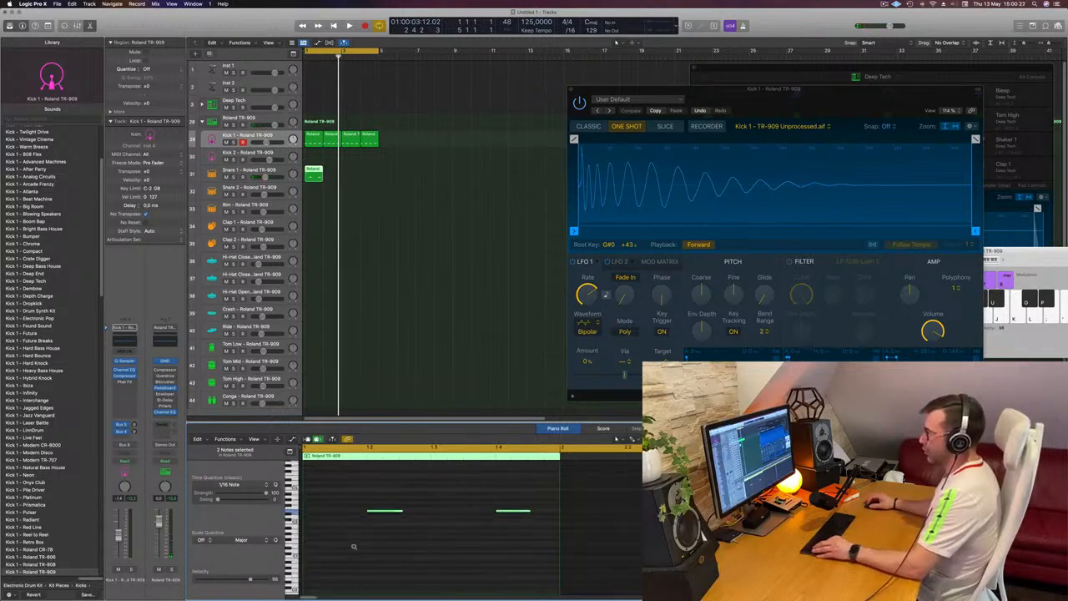
pyautogui.scroll(3, 353, 546)
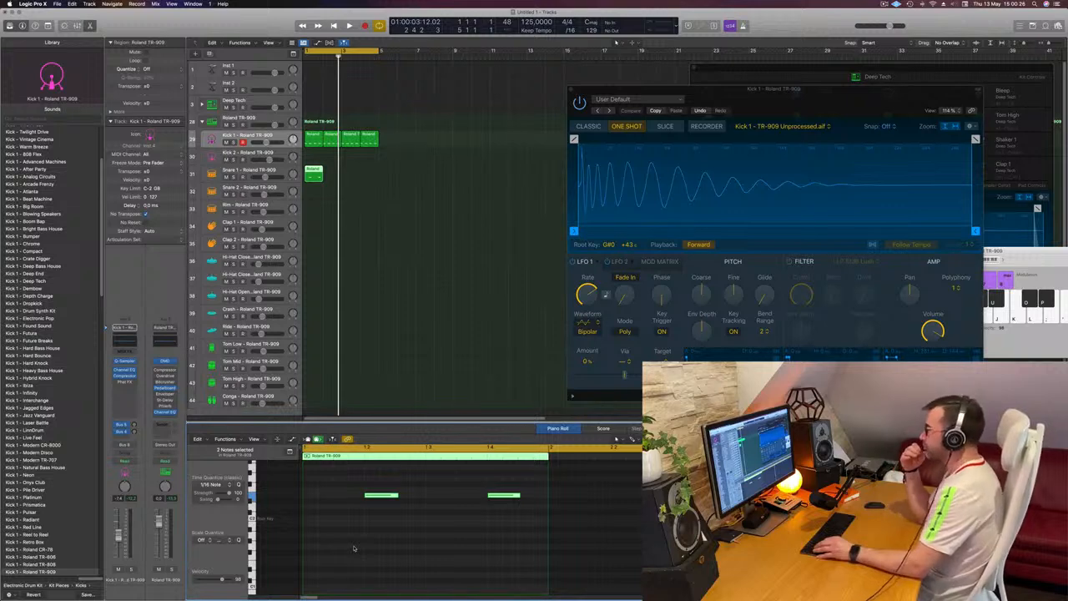
# Step: Audition the snare pattern and duplicate its region to fill the four-bar loop
pyautogui.press('space')
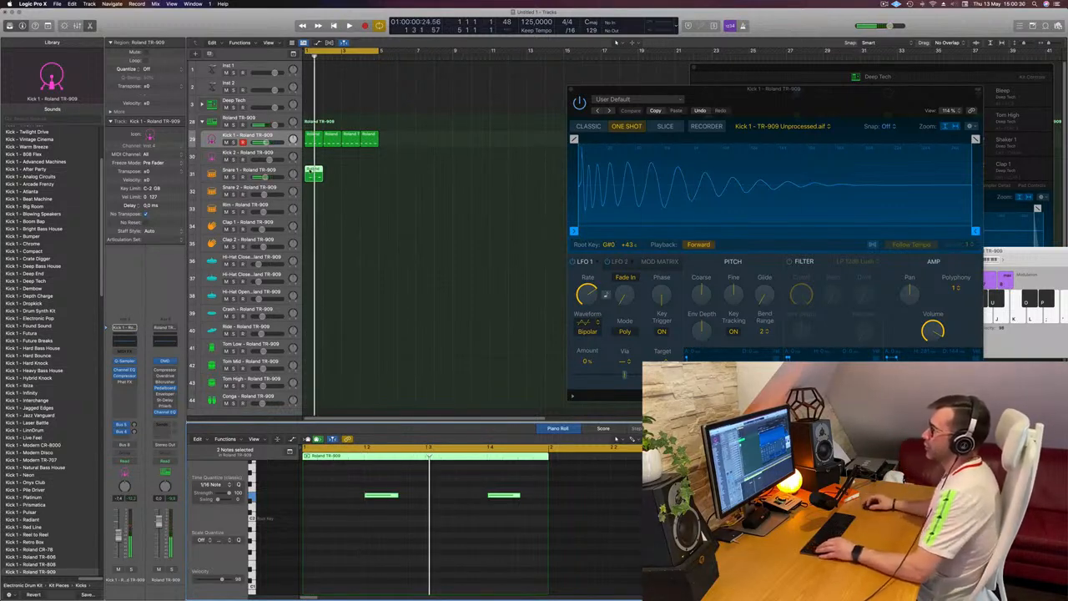
pyautogui.moveTo(314, 173); pyautogui.dragTo(353, 176)
pyautogui.press('space')
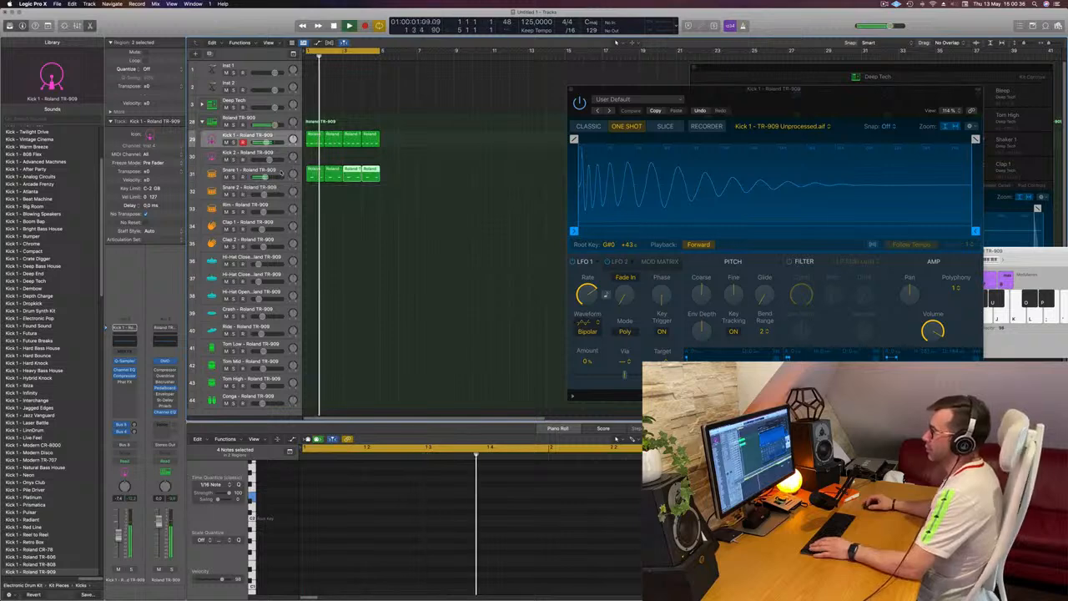
# Step: In Snare 1's Channel EQ, add a 162 Hz low cut, lower the 75 Hz band to -3.9 dB and the 177 Hz band to -1.7 dB
pyautogui.click(281, 173)
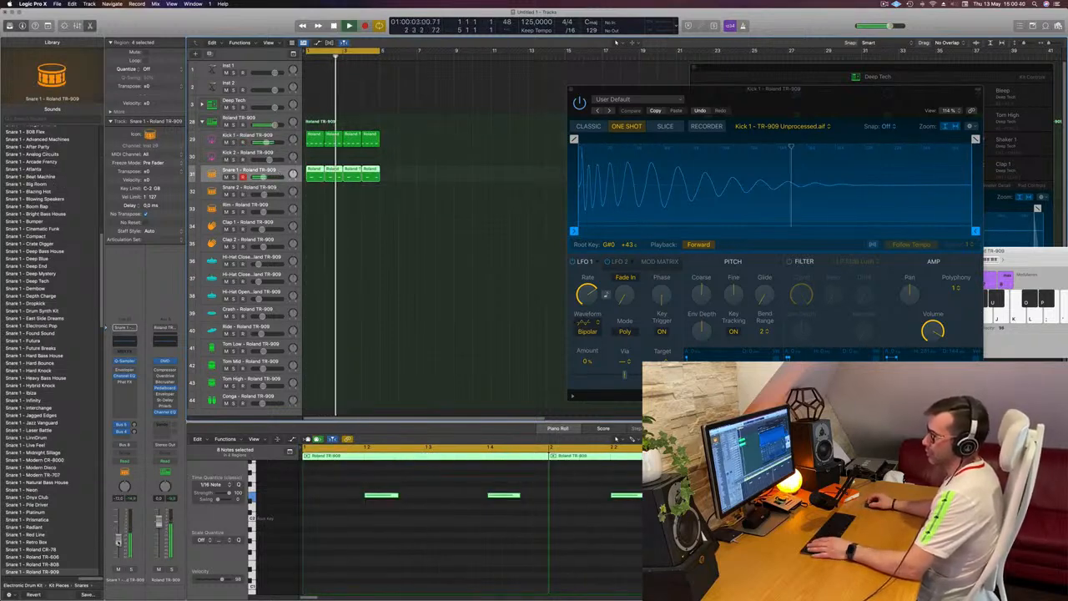
pyautogui.click(125, 375)
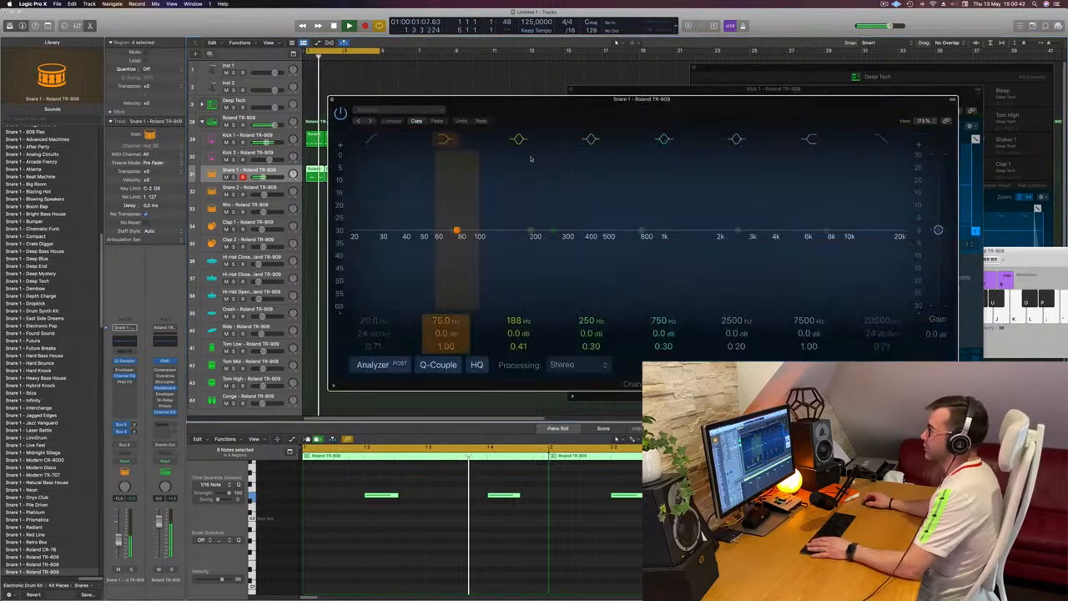
pyautogui.click(372, 140)
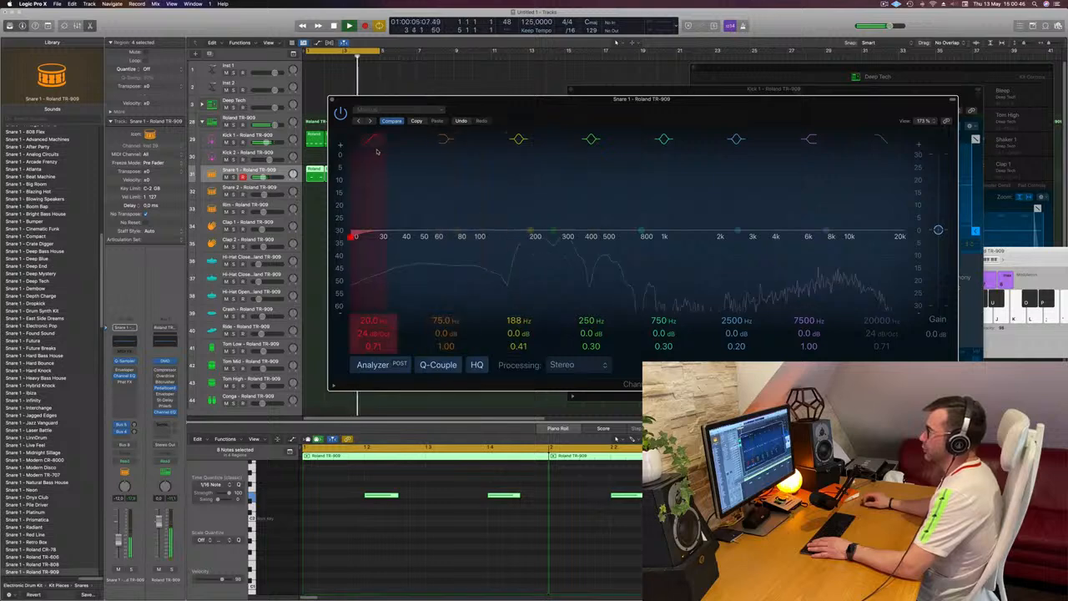
pyautogui.moveTo(377, 151); pyautogui.dragTo(521, 239)
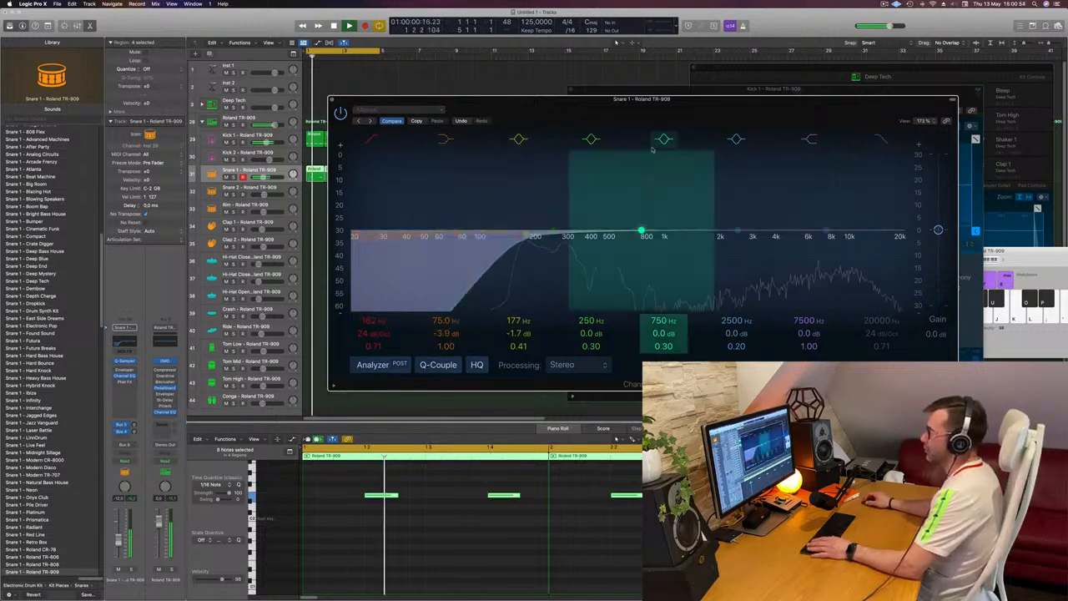
pyautogui.moveTo(671, 115); pyautogui.dragTo(670, 159)
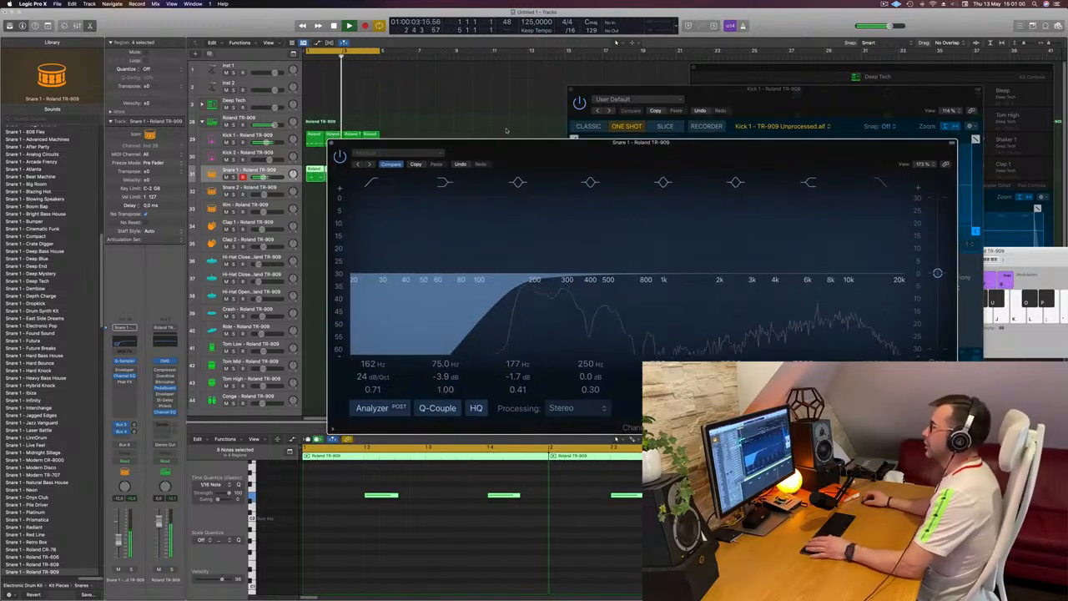
pyautogui.moveTo(665, 143); pyautogui.dragTo(801, 90)
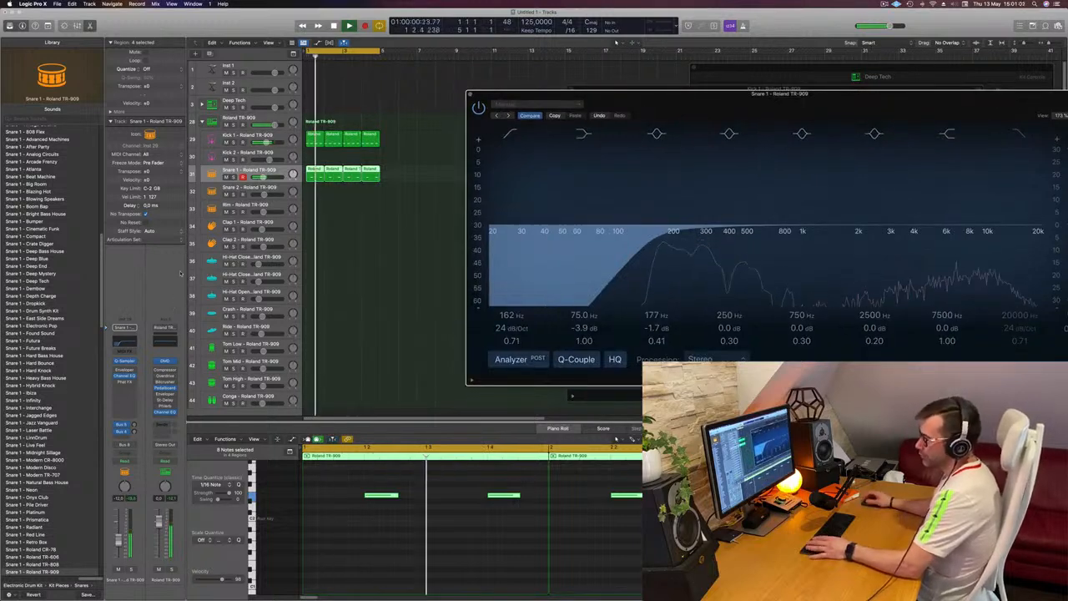
# Step: Adjust Snare 1's send to the Delay bus and add a Channel EQ on that bus with a 376 Hz, 12 dB/Oct low cut
pyautogui.moveTo(135, 432); pyautogui.dragTo(133, 433)
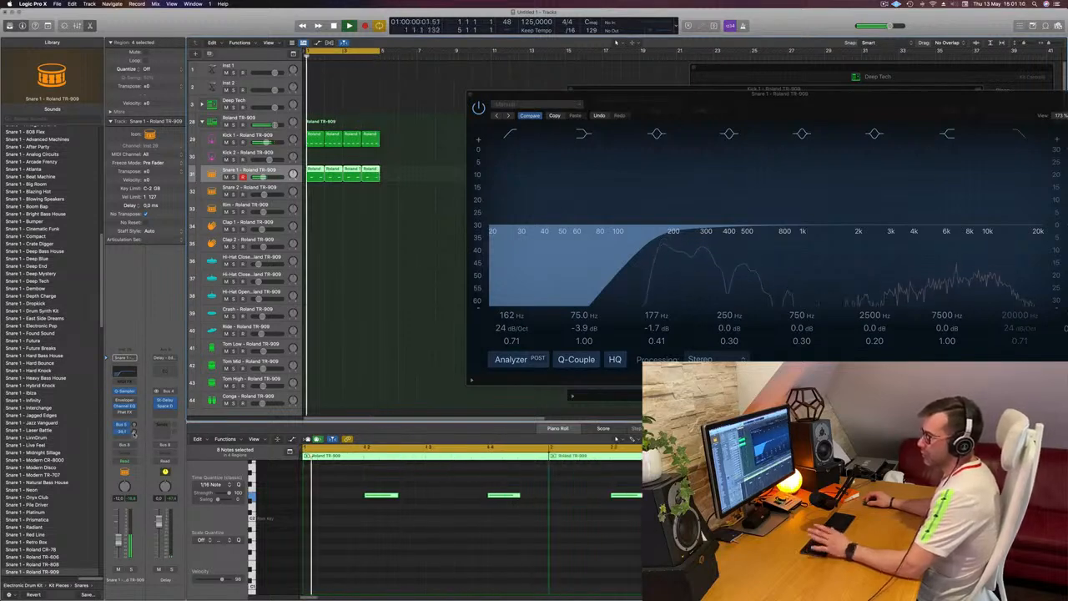
pyautogui.click(165, 371)
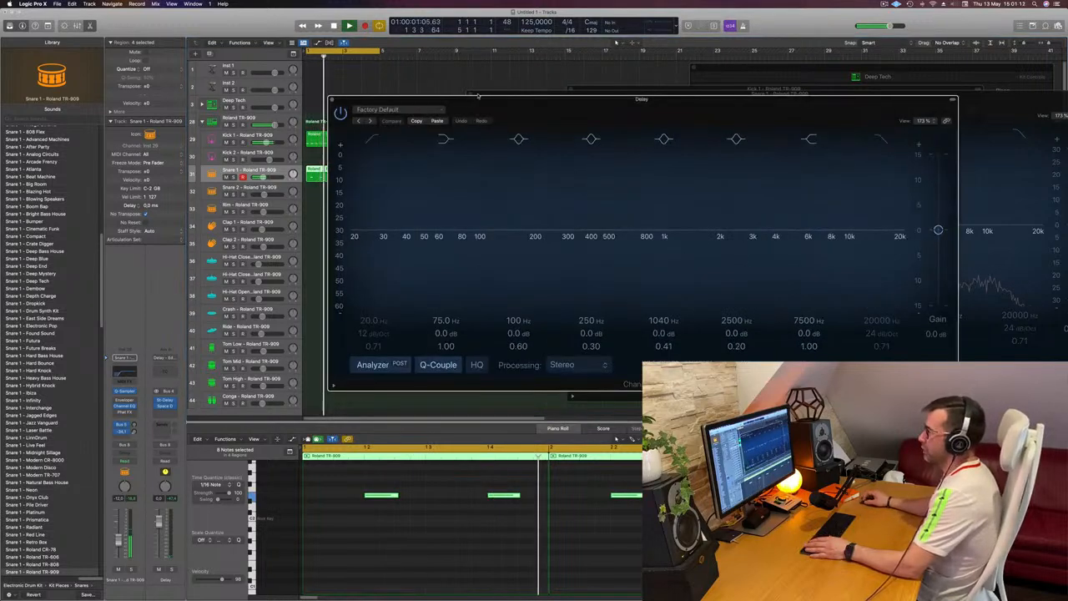
pyautogui.click(372, 139)
pyautogui.moveTo(373, 199); pyautogui.dragTo(590, 195)
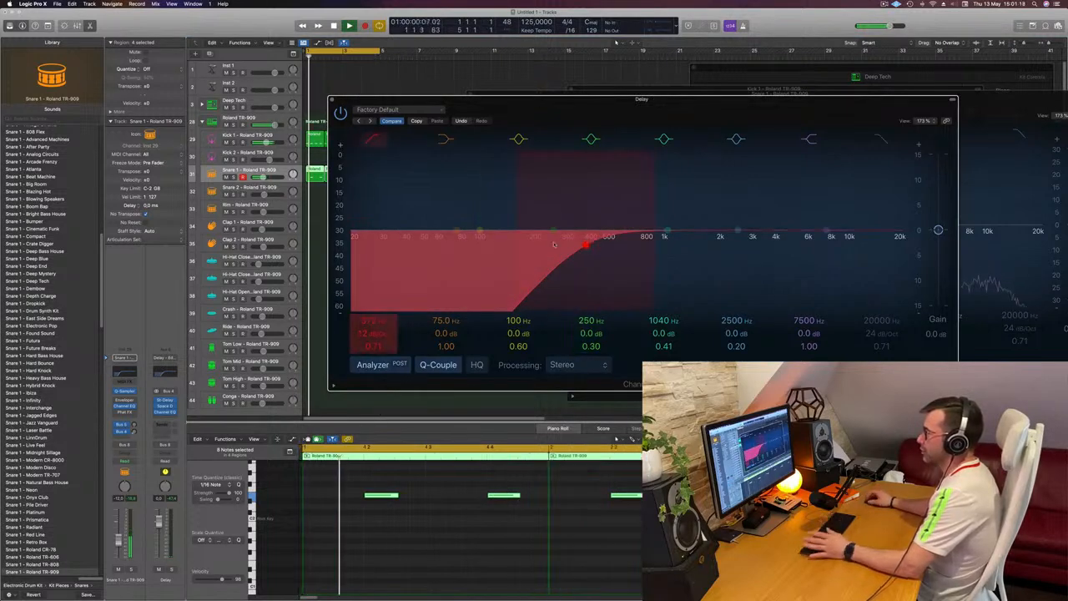
# Step: Compare the Delay bus sound with its EQ bypassed and enabled, and close the EQ
pyautogui.click(340, 112)
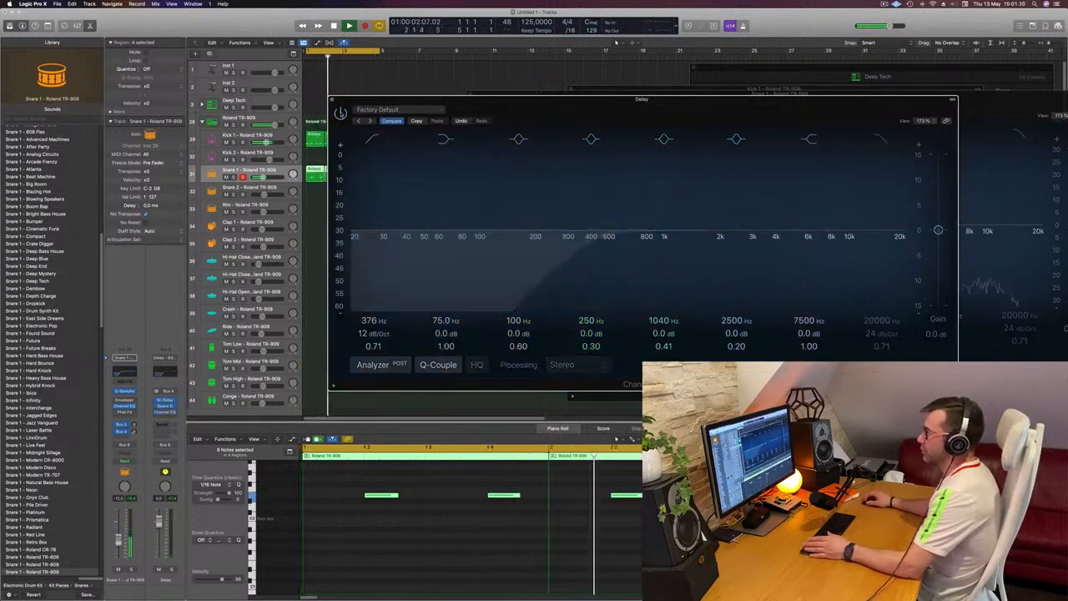
pyautogui.click(340, 111)
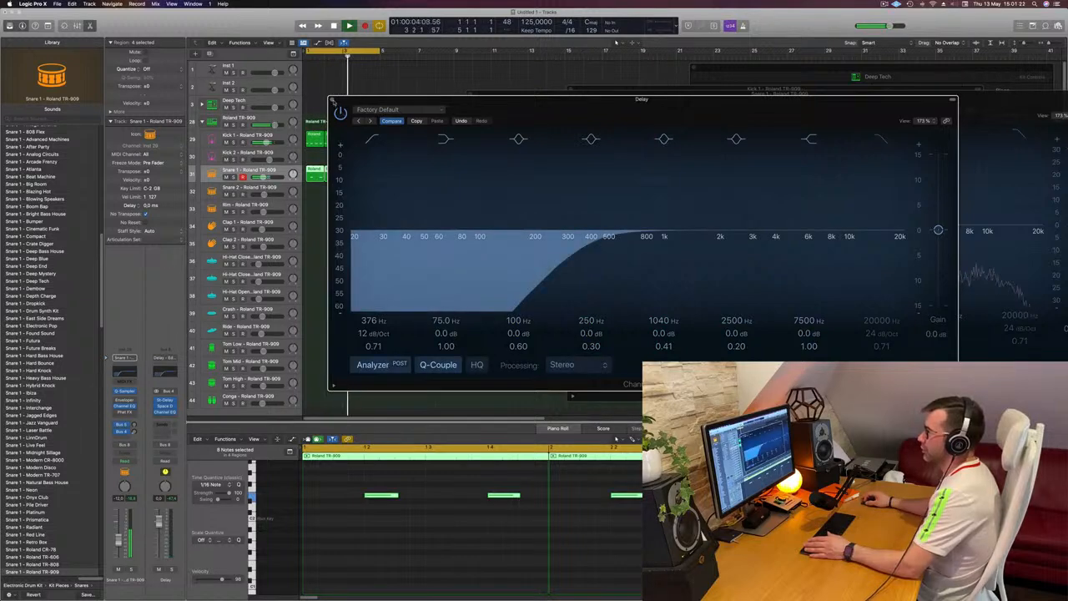
pyautogui.click(333, 99)
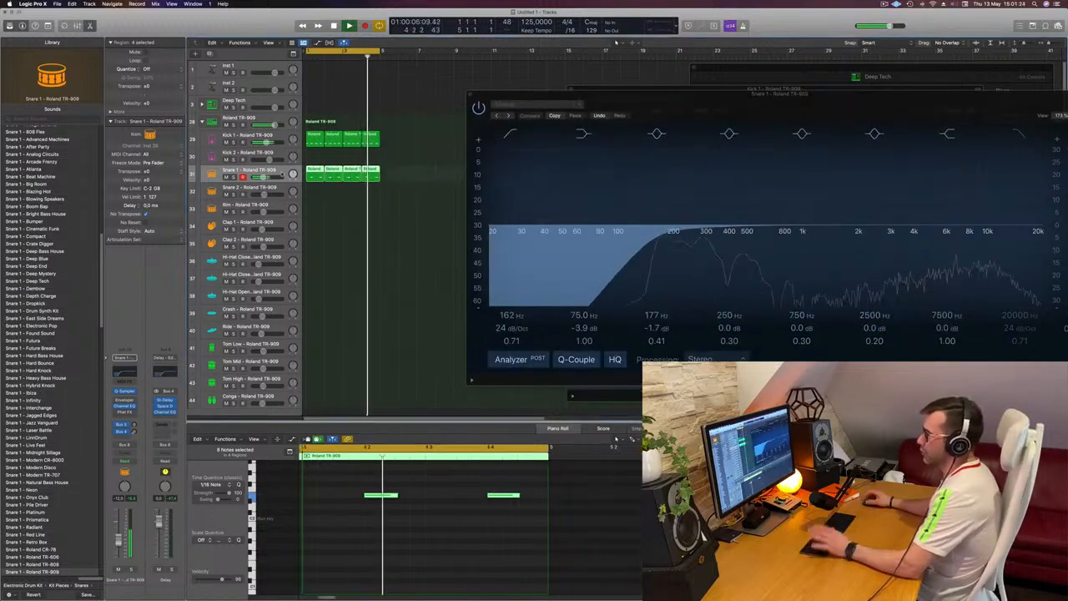
# Step: Close Snare 1's Channel EQ and copy the first Kick 1 region onto the Hi-Hat Open track at bar 1
pyautogui.moveTo(667, 95); pyautogui.dragTo(489, 134)
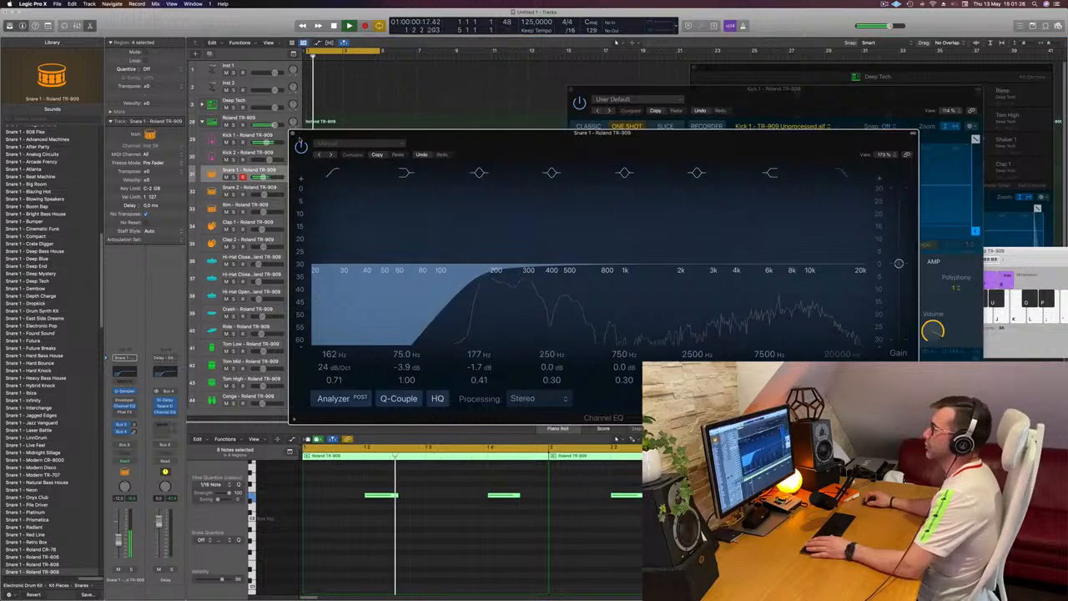
pyautogui.click(293, 134)
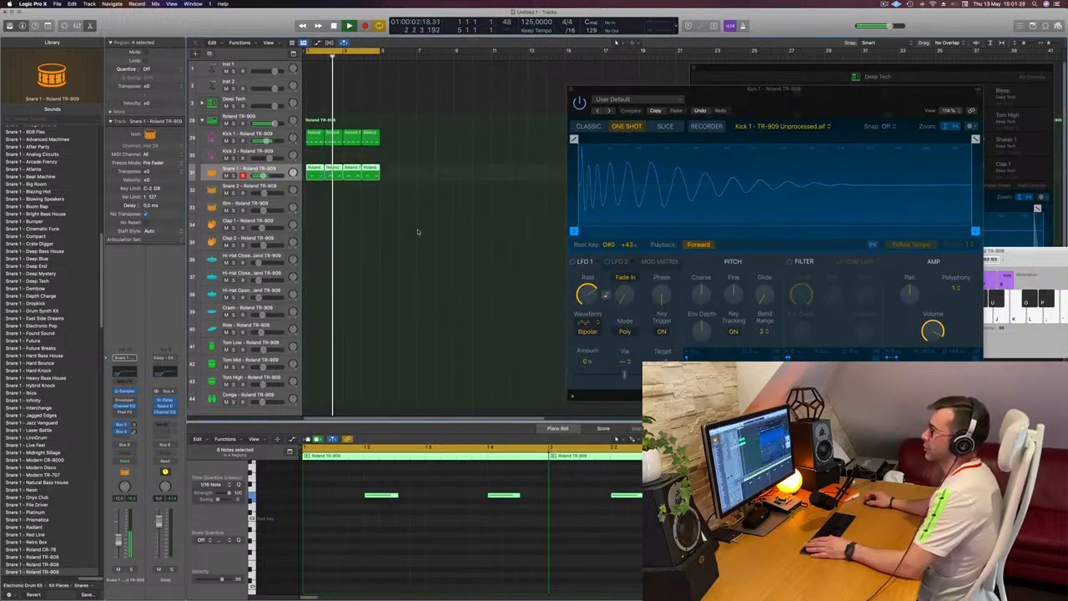
pyautogui.scroll(-1, 426, 217)
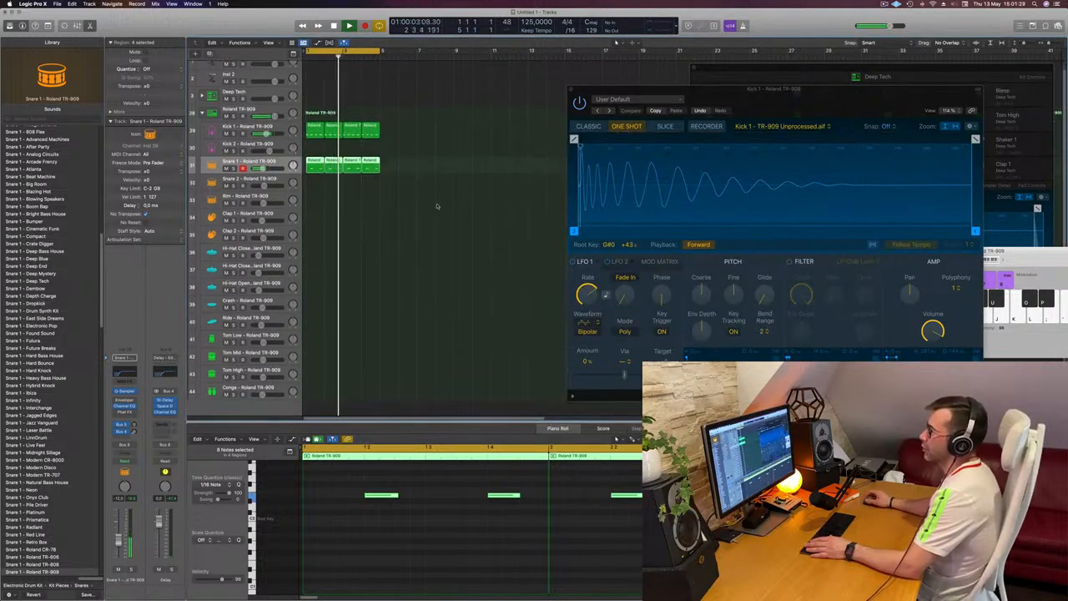
pyautogui.click(310, 127)
pyautogui.moveTo(313, 160); pyautogui.dragTo(312, 289)
# Step: Move the copied region's four notes onto the offbeats, shorten them, and play the open hi-hat pattern
pyautogui.moveTo(322, 500); pyautogui.dragTo(539, 550)
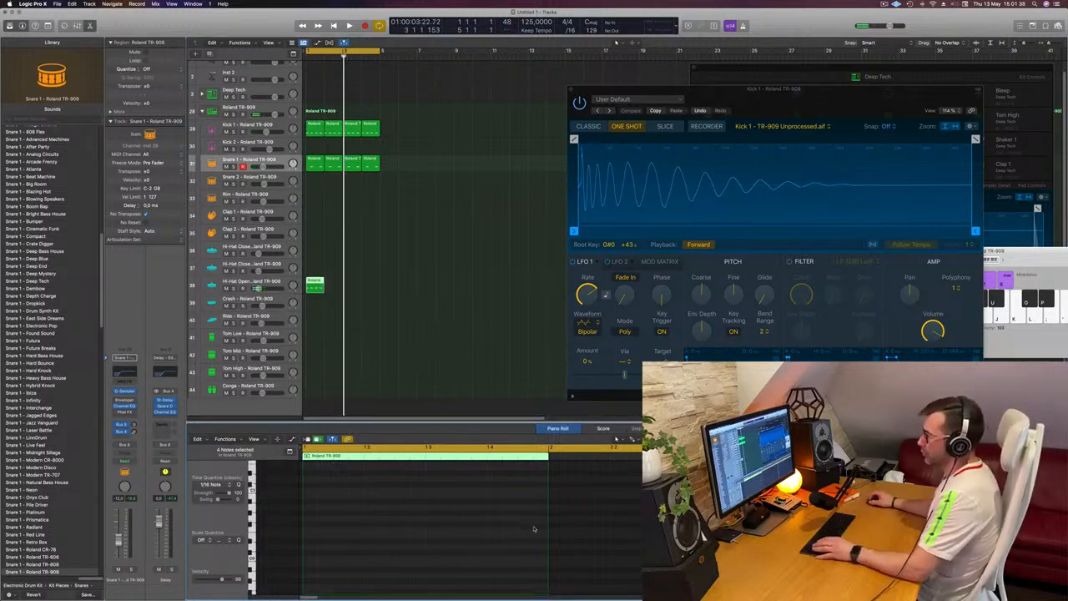
pyautogui.scroll(8, 534, 528)
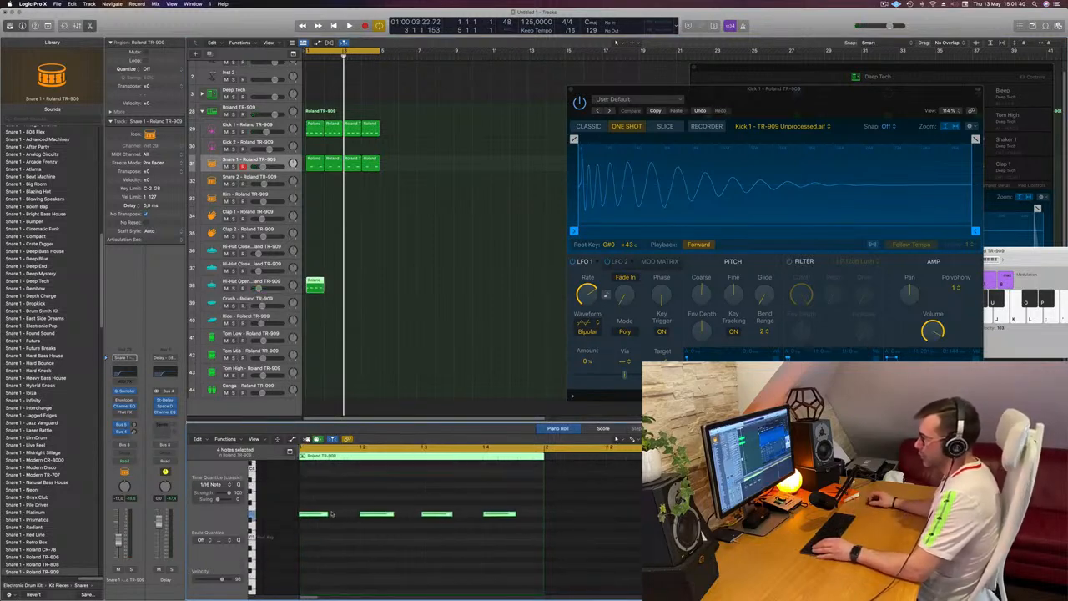
pyautogui.hscroll(-1, 330, 514)
pyautogui.moveTo(331, 514)
pyautogui.mouseDown()
pyautogui.moveTo(318, 515)
pyautogui.moveTo(342, 515)
pyautogui.mouseUp()
pyautogui.press('space')
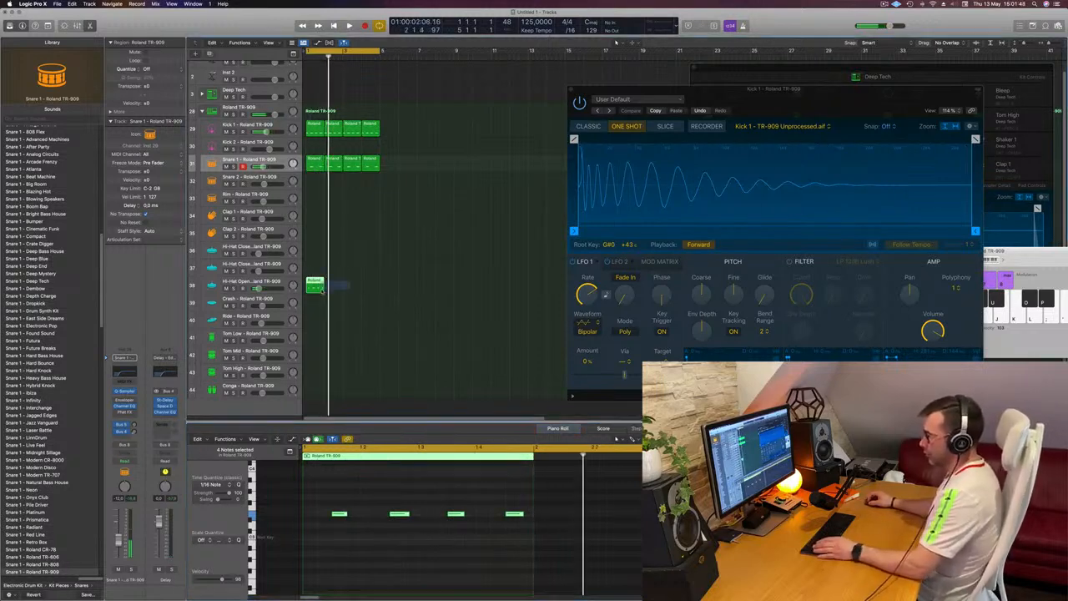
# Step: Duplicate the Hi-Hat Open region to fill the four-bar loop, select its track, and play the loop
pyautogui.moveTo(322, 288); pyautogui.dragTo(380, 286)
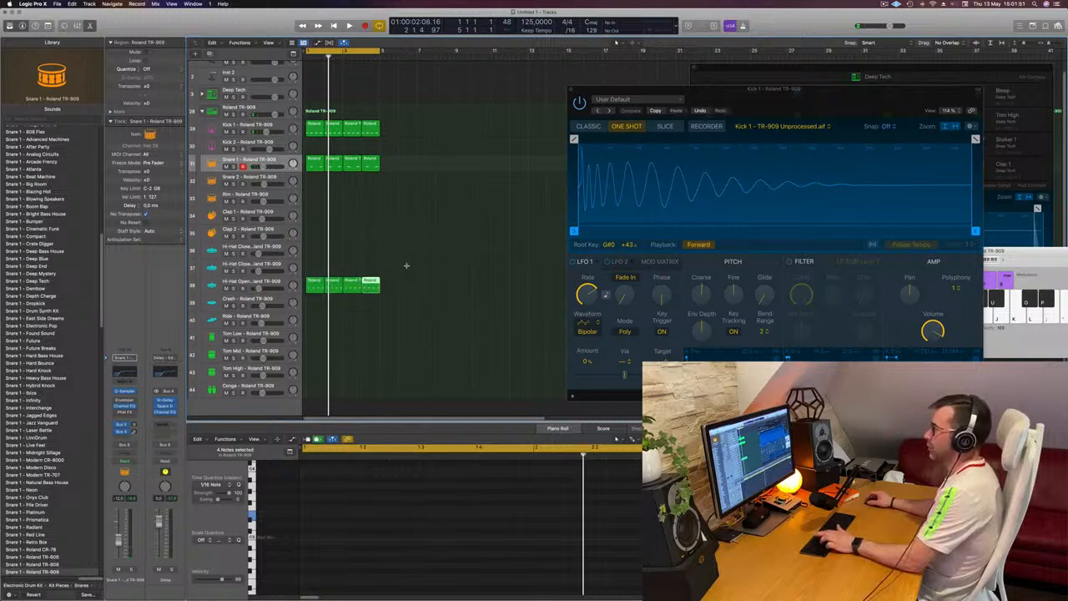
pyautogui.click(259, 284)
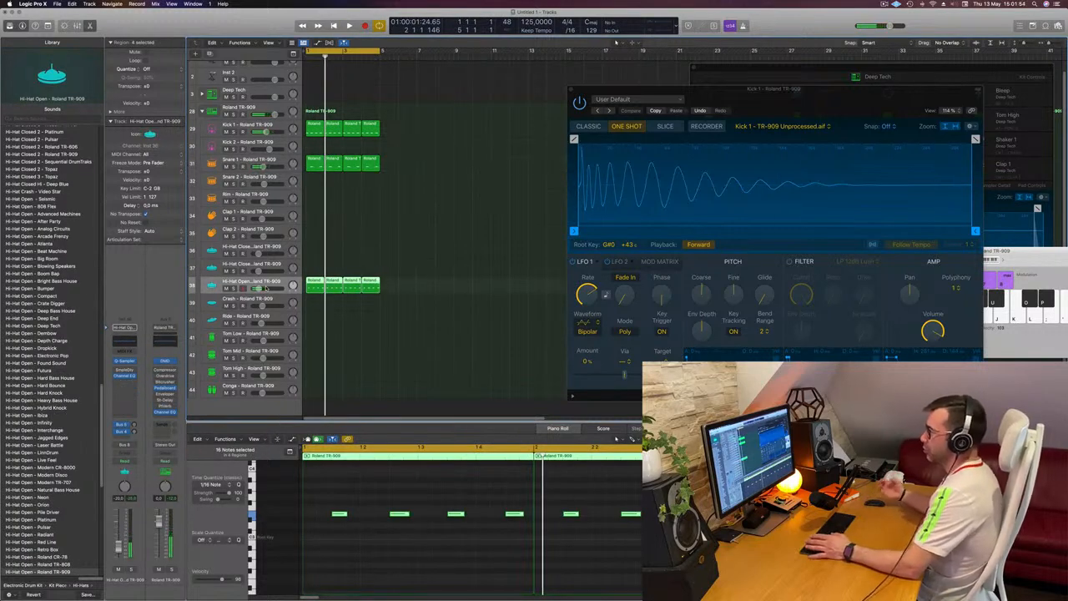
pyautogui.press('space')
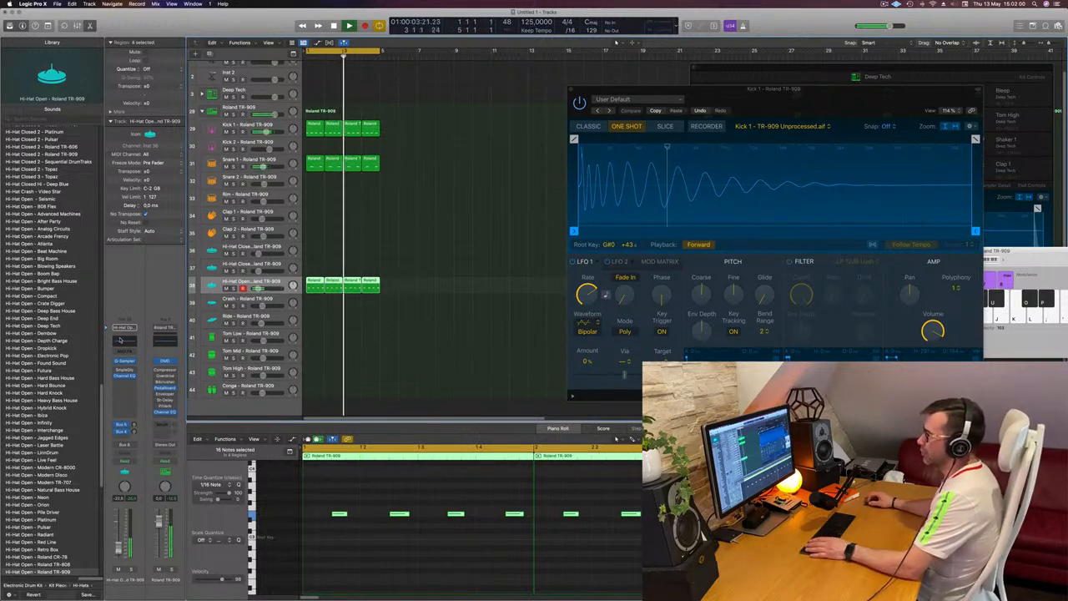
# Step: Enable a 625 Hz, 36 dB/Oct low cut in Hi-Hat Open's Channel EQ
pyautogui.click(124, 376)
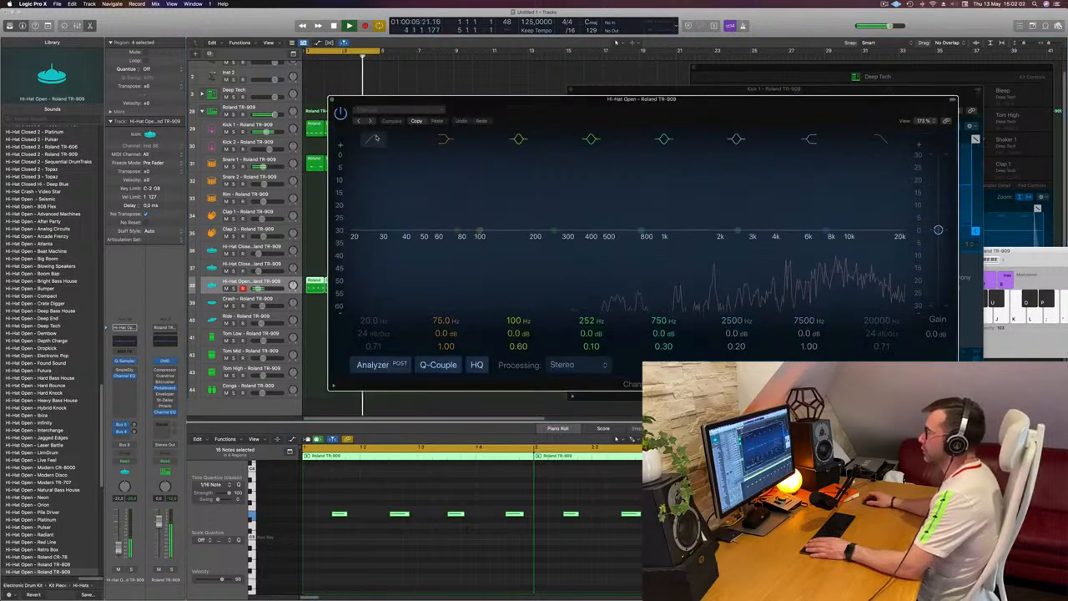
pyautogui.click(373, 140)
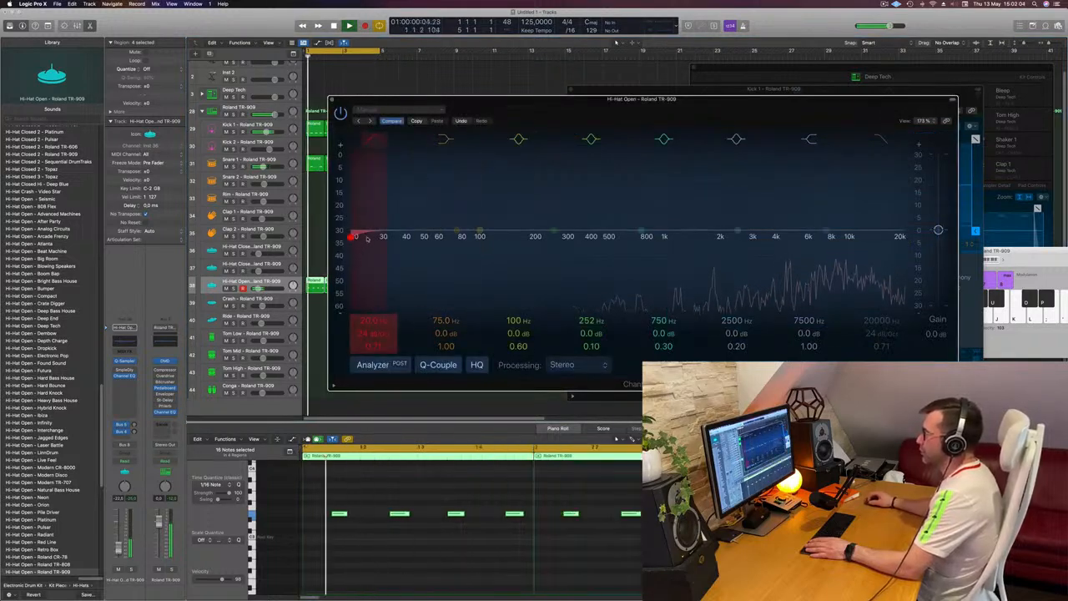
pyautogui.moveTo(354, 236); pyautogui.dragTo(601, 236)
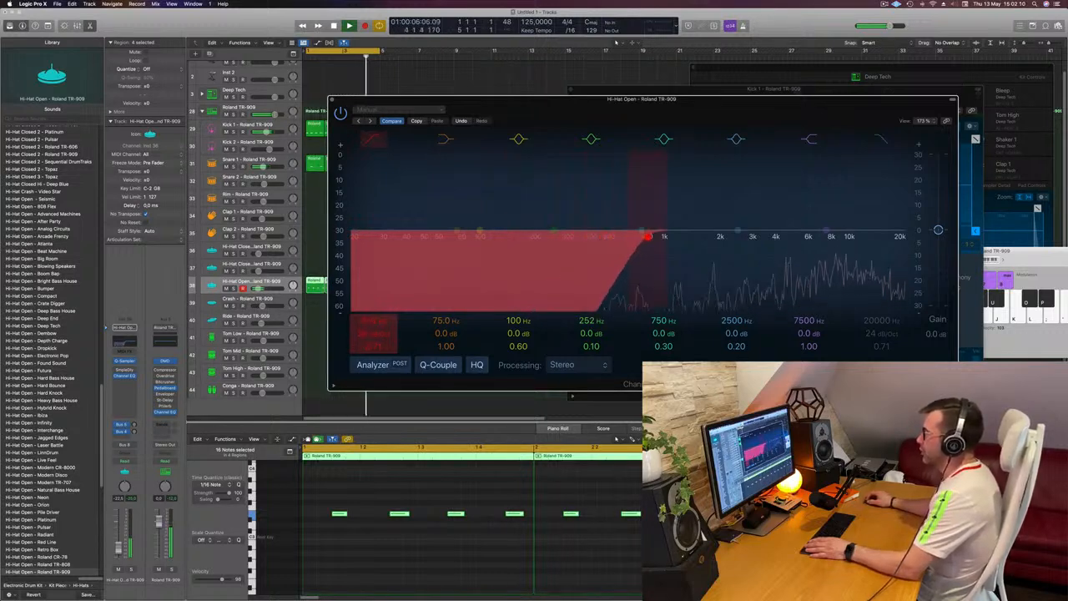
pyautogui.moveTo(648, 237); pyautogui.dragTo(626, 237)
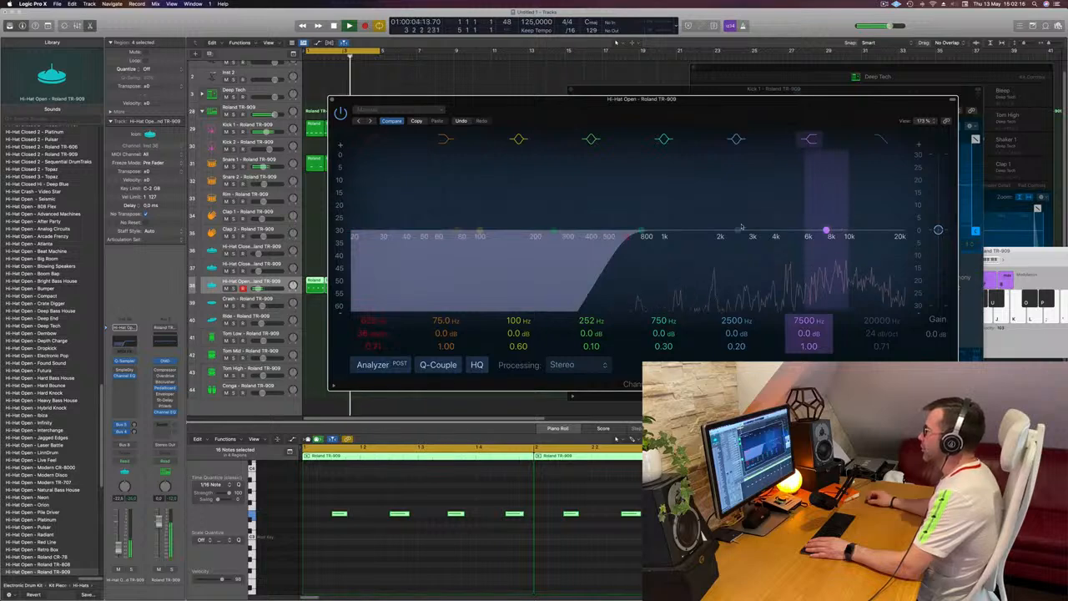
# Step: Retune the 2500 Hz band of Hi-Hat Open's EQ to a cut of -5.0 dB at 5900 Hz with Q 0.98
pyautogui.moveTo(739, 230); pyautogui.dragTo(787, 236)
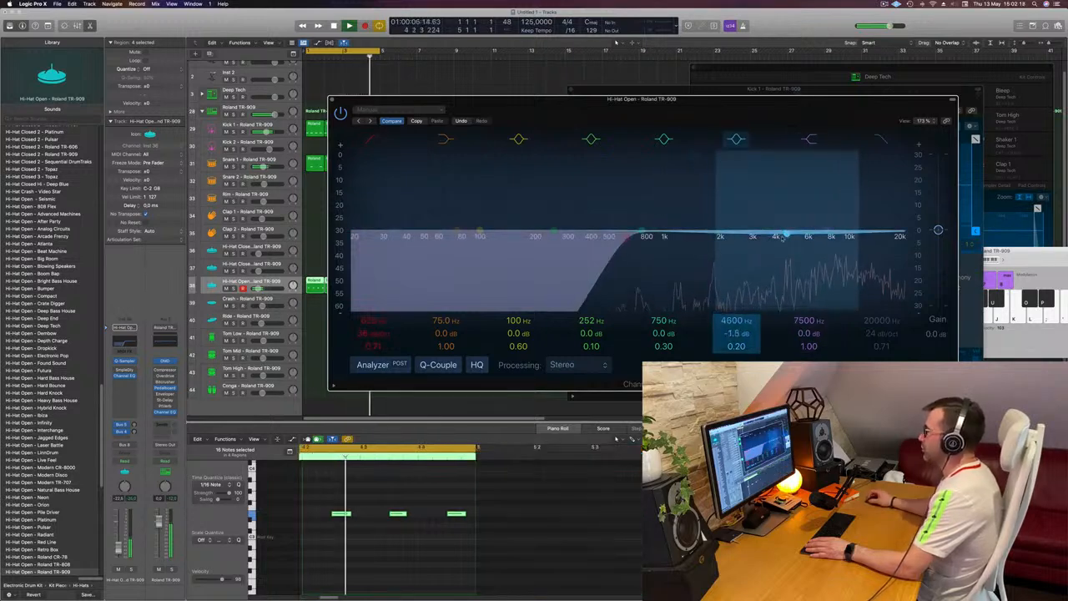
pyautogui.moveTo(744, 335); pyautogui.dragTo(741, 331)
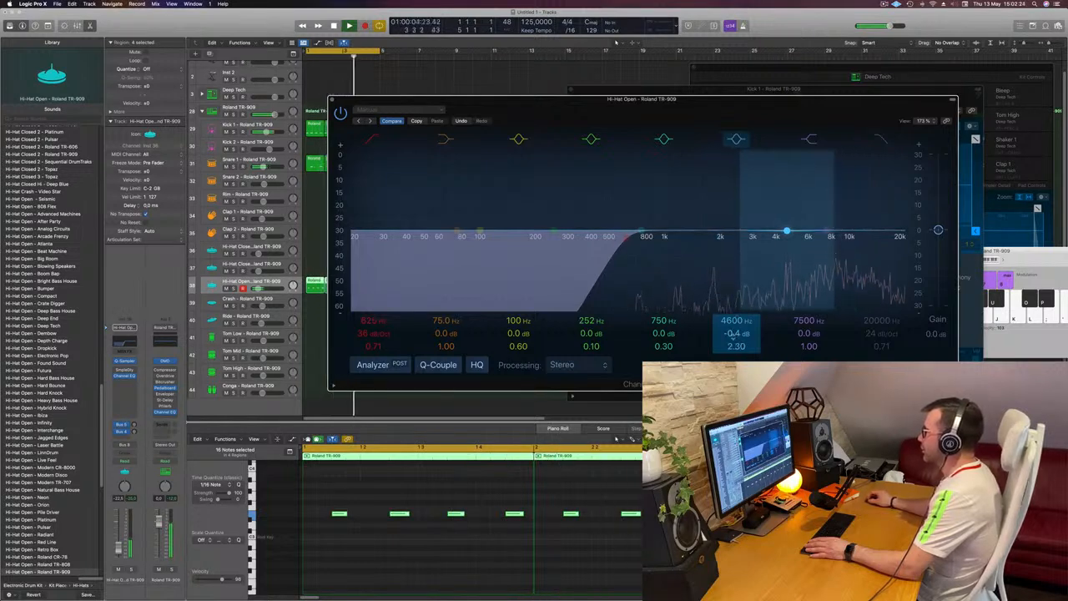
pyautogui.moveTo(735, 322); pyautogui.dragTo(735, 307)
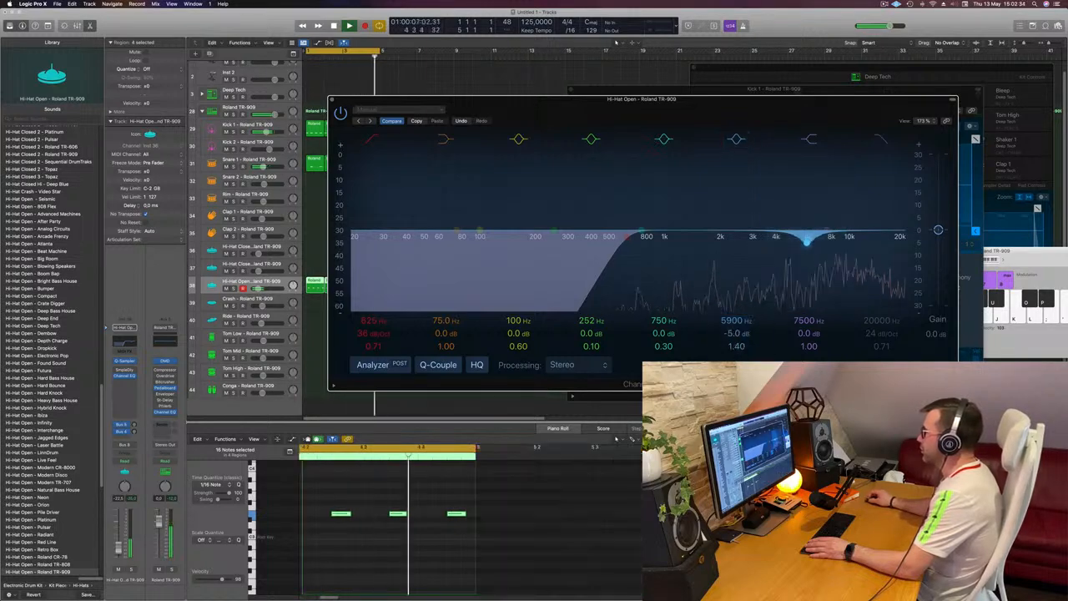
pyautogui.moveTo(736, 346); pyautogui.dragTo(736, 354)
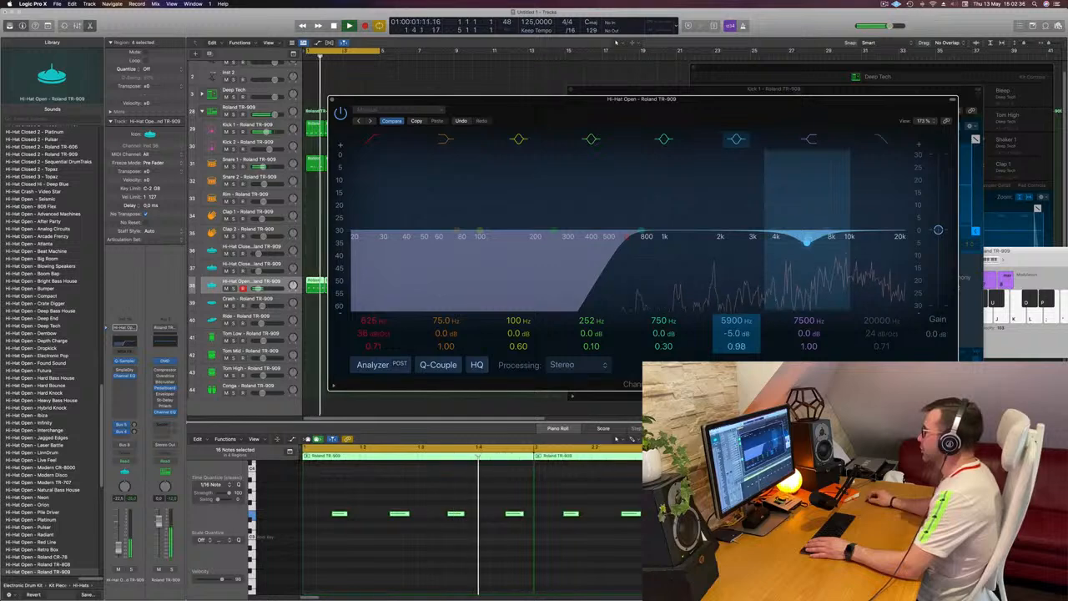
pyautogui.click(806, 307)
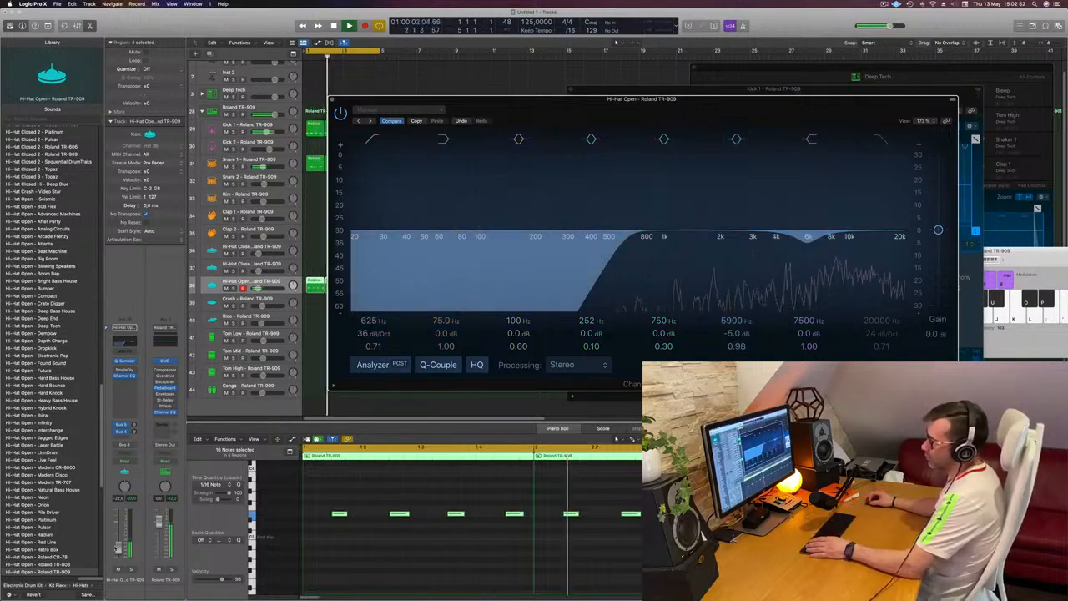
# Step: Compare the open hi-hat with its Channel EQ bypassed and enabled, and close the EQ
pyautogui.click(338, 64)
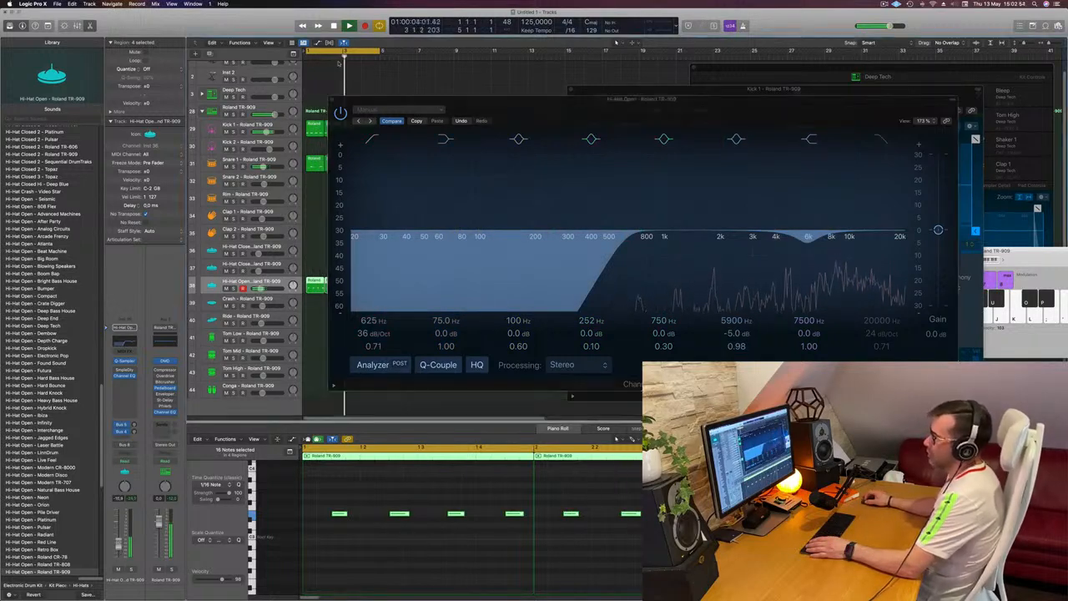
pyautogui.click(340, 114)
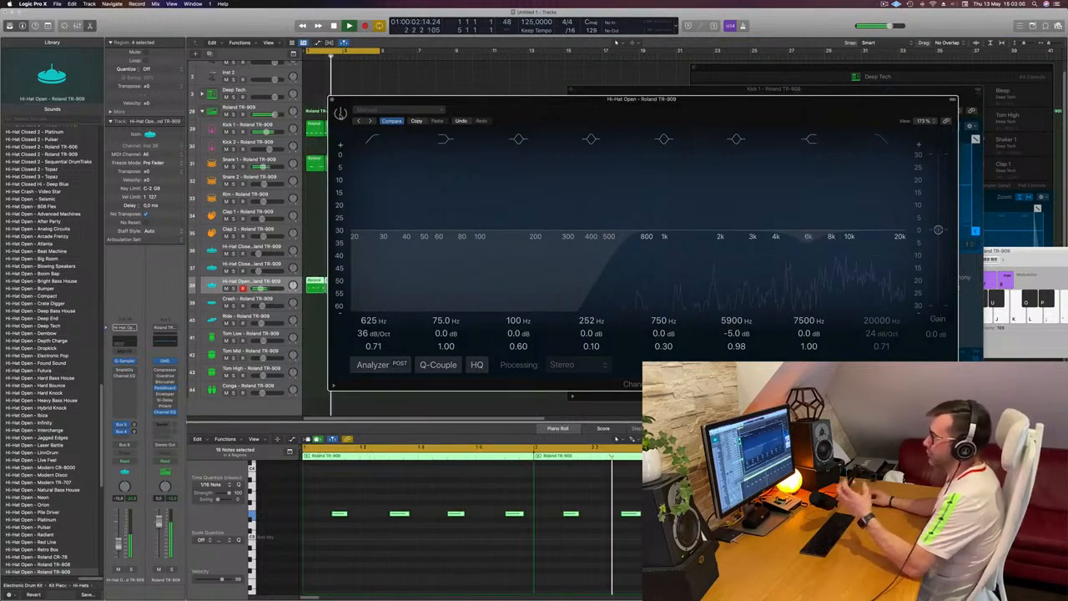
pyautogui.click(340, 114)
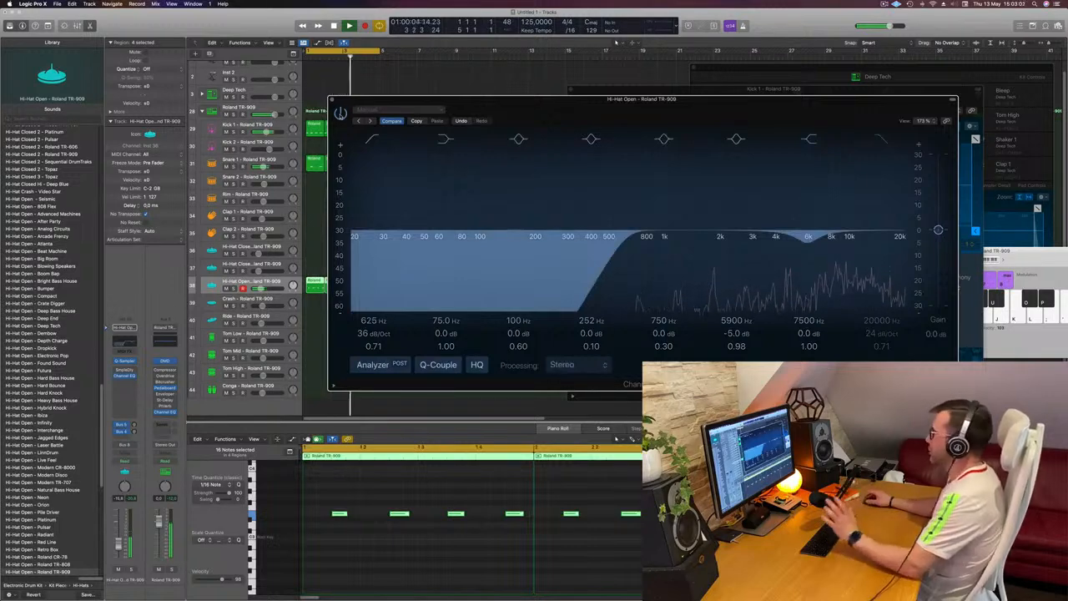
pyautogui.click(331, 99)
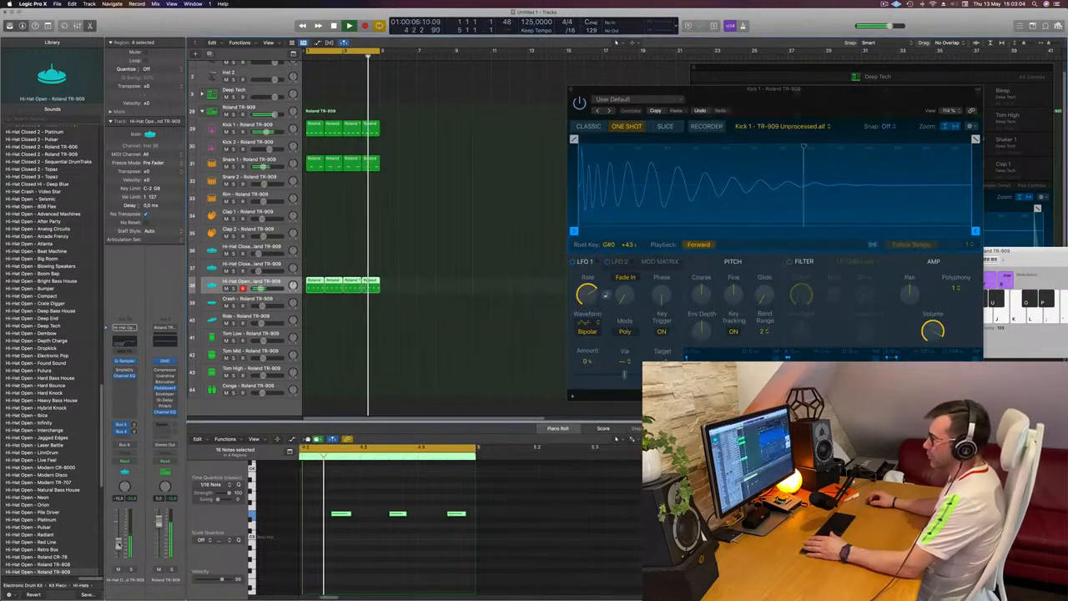
# Step: Lower Hi-Hat Open's volume to about -17 dB and deselect its regions
pyautogui.moveTo(118, 544); pyautogui.dragTo(118, 546)
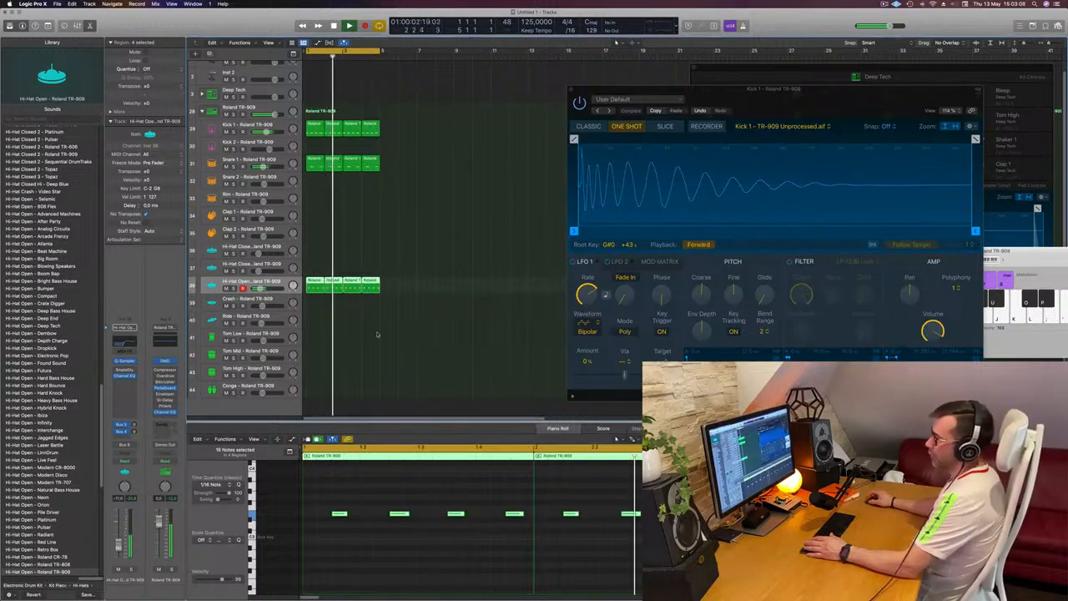
pyautogui.scroll(-2, 421, 299)
pyautogui.click(448, 240)
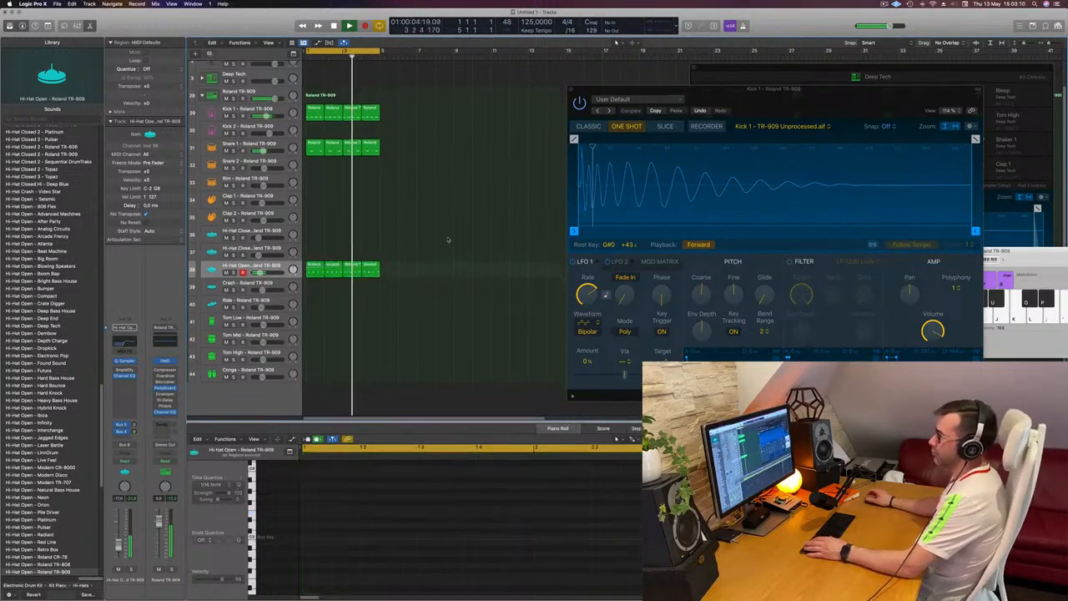
# Step: Copy the first Kick 1 region to Tom Low at bar 1 and reduce it to one note on beat four's offbeat
pyautogui.scroll(-1, 471, 255)
pyautogui.scroll(1, 471, 252)
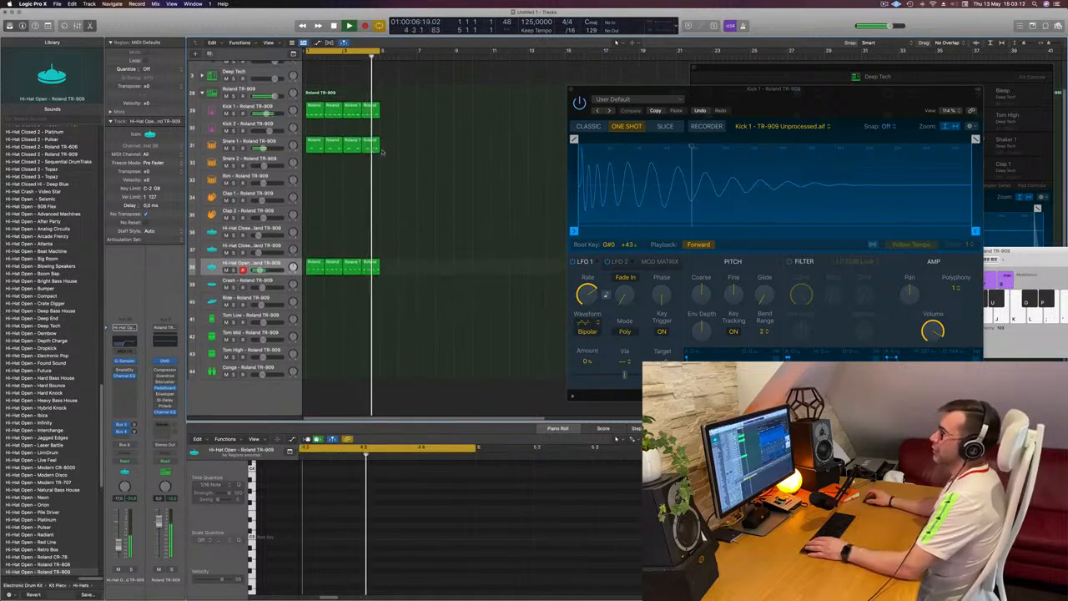
pyautogui.moveTo(315, 109); pyautogui.dragTo(314, 318)
pyautogui.moveTo(311, 503); pyautogui.dragTo(463, 538)
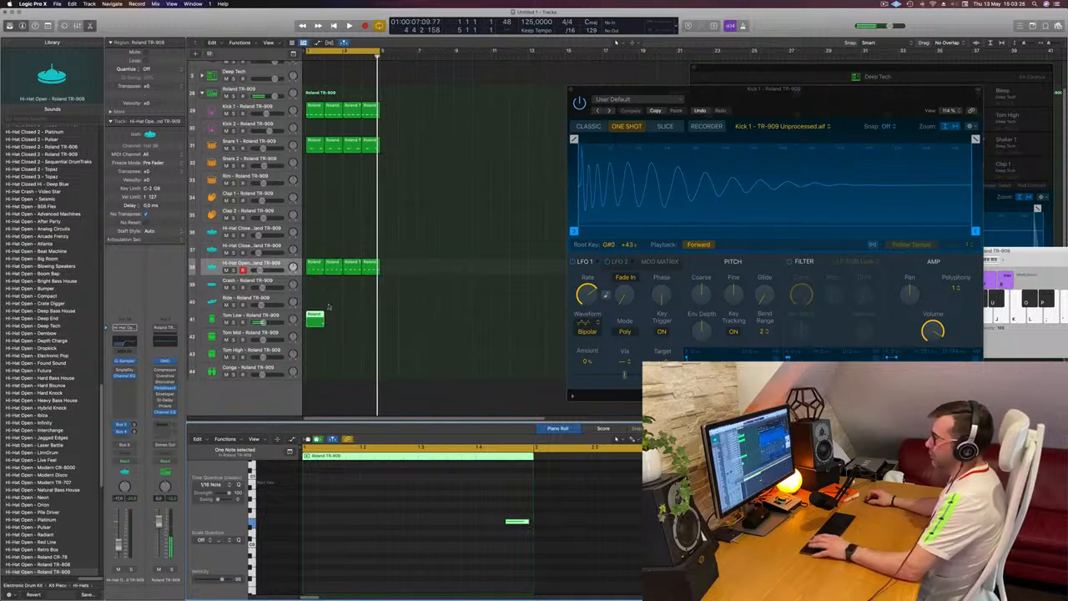
# Step: Audition the Tom Low bar and repeat its region three times to fill the four-bar loop
pyautogui.click(400, 318)
pyautogui.click(316, 323)
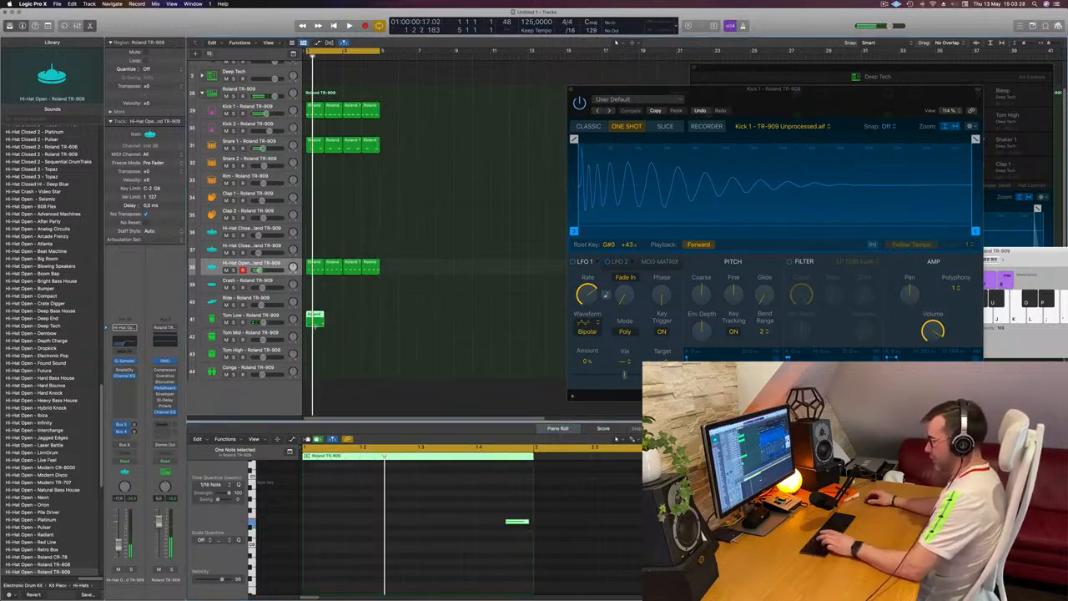
pyautogui.press('super+r')
pyautogui.press('super+r')
pyautogui.press('super+r')
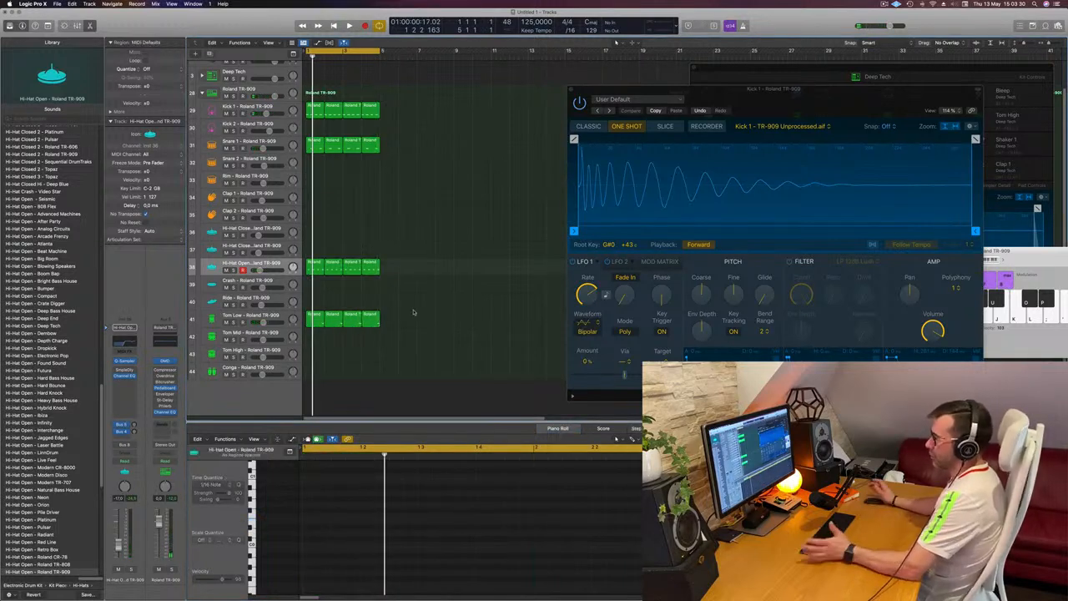
# Step: Select the Tom Low track, deselect its regions, and play the full drum loop
pyautogui.click(274, 315)
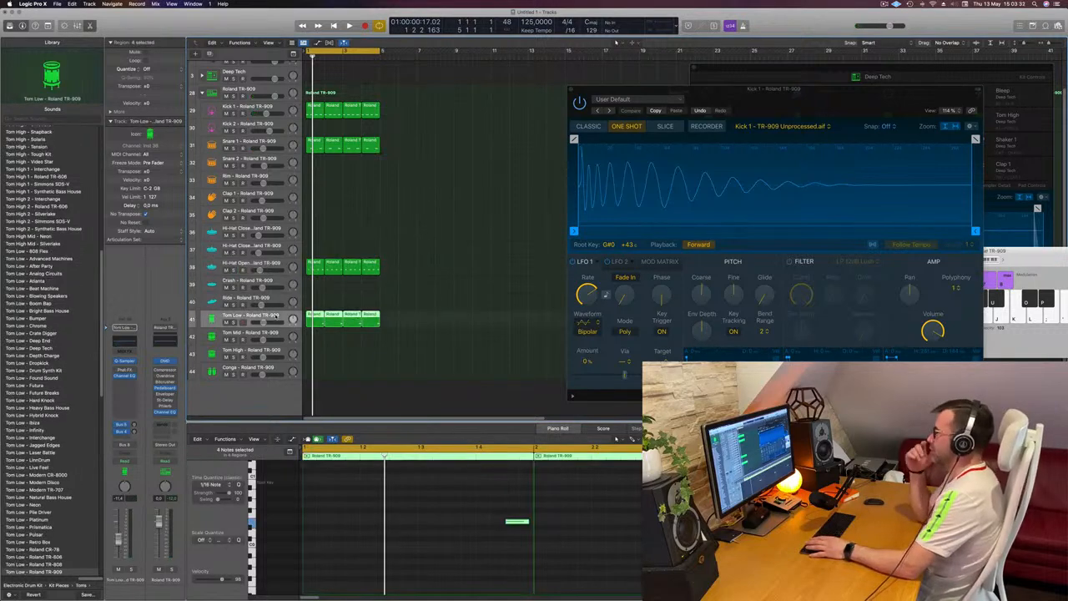
pyautogui.click(412, 297)
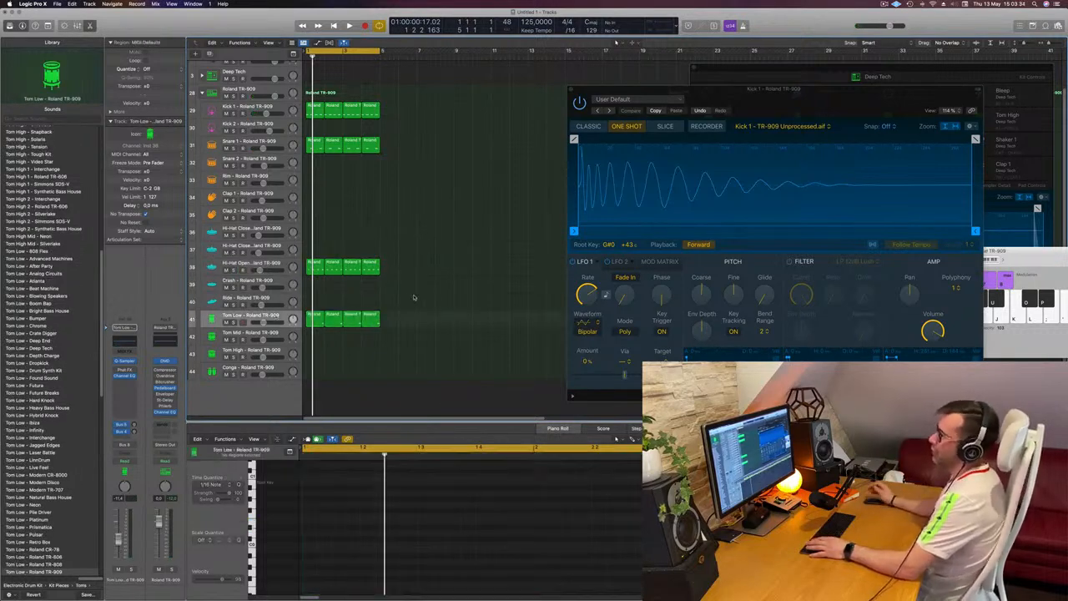
pyautogui.press('space')
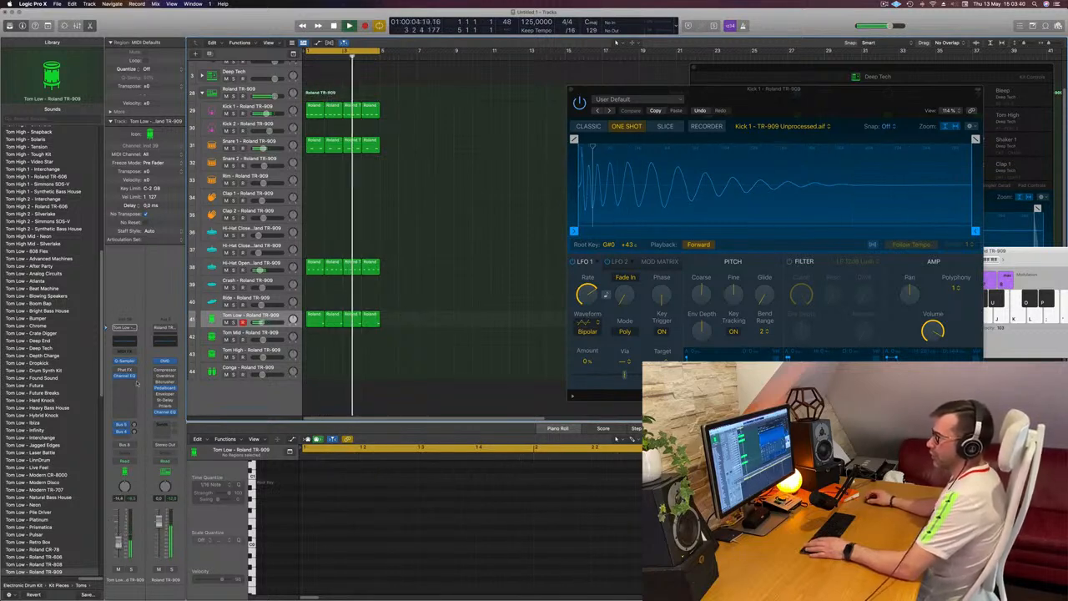
# Step: Open Tom Low's Channel EQ to view its spectrum, lower the track's volume slightly, and close the EQ
pyautogui.click(131, 340)
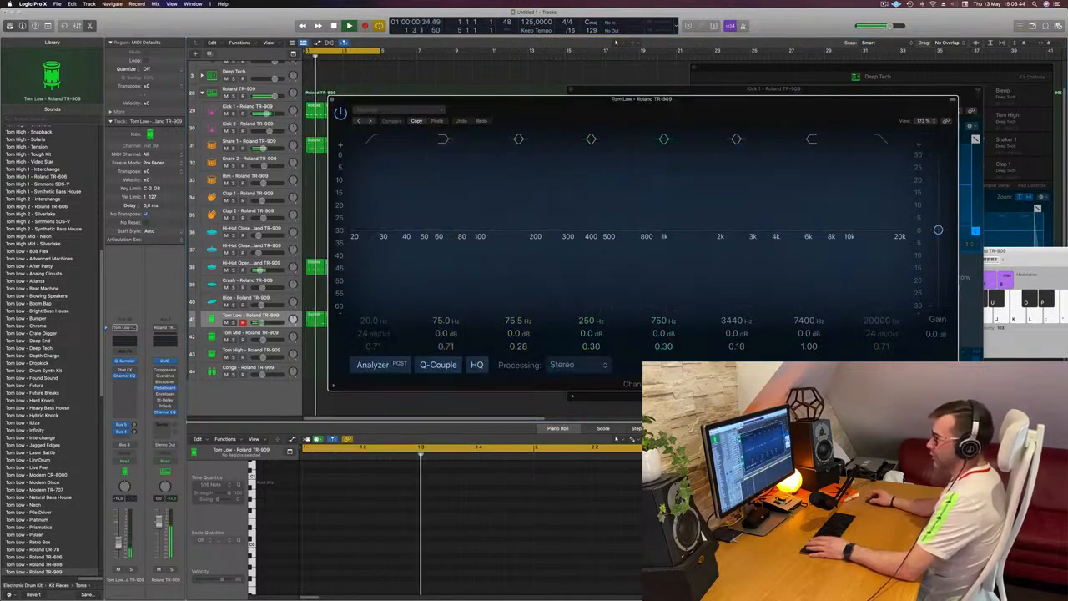
pyautogui.moveTo(119, 543); pyautogui.dragTo(118, 544)
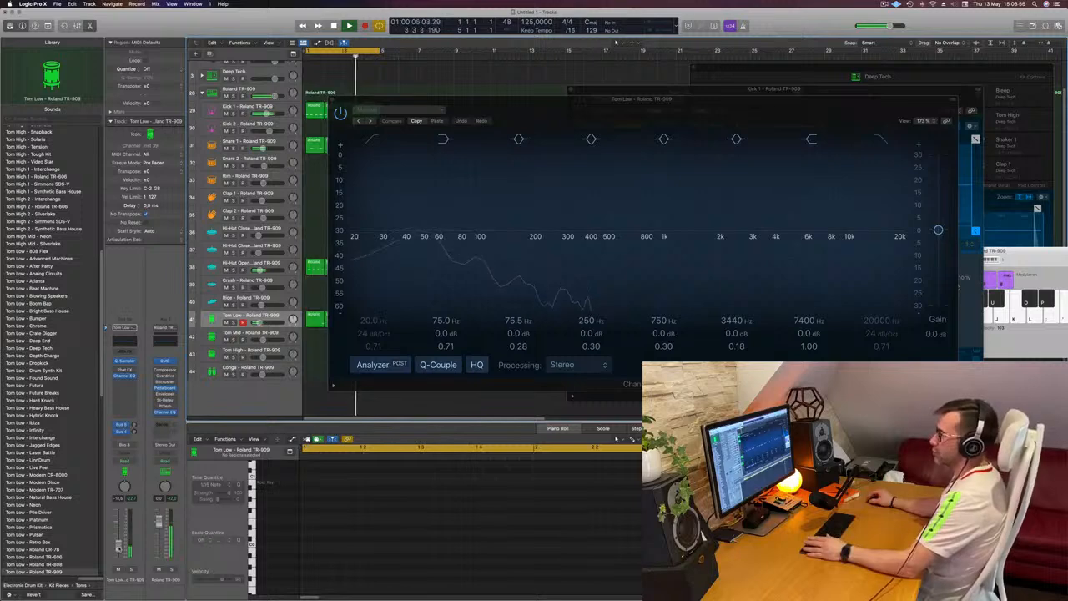
pyautogui.moveTo(541, 100); pyautogui.dragTo(487, 191)
pyautogui.click(277, 191)
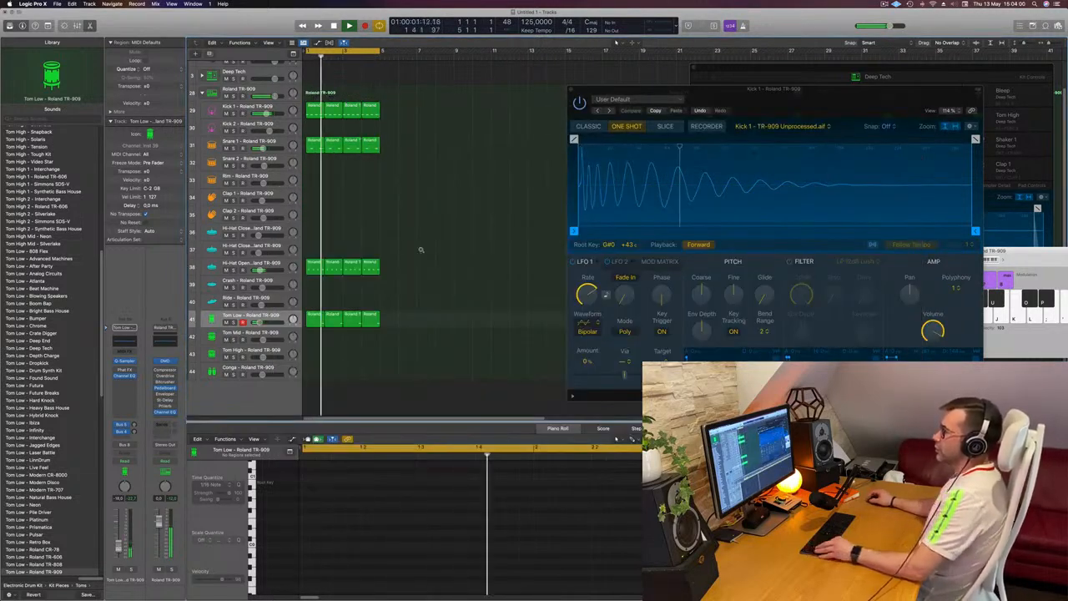
pyautogui.scroll(-3, 420, 249)
pyautogui.scroll(-2, 420, 248)
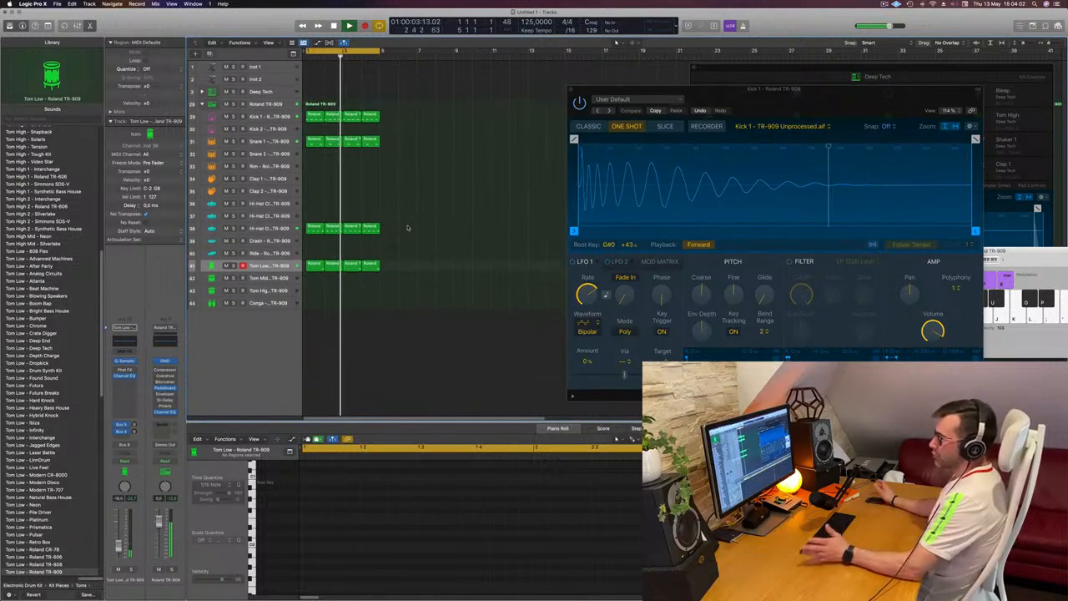
# Step: Copy the first open hi-hat region to the Conga track at bar 1 and transpose its four notes down an octave while auditioning
pyautogui.moveTo(316, 229); pyautogui.dragTo(317, 312)
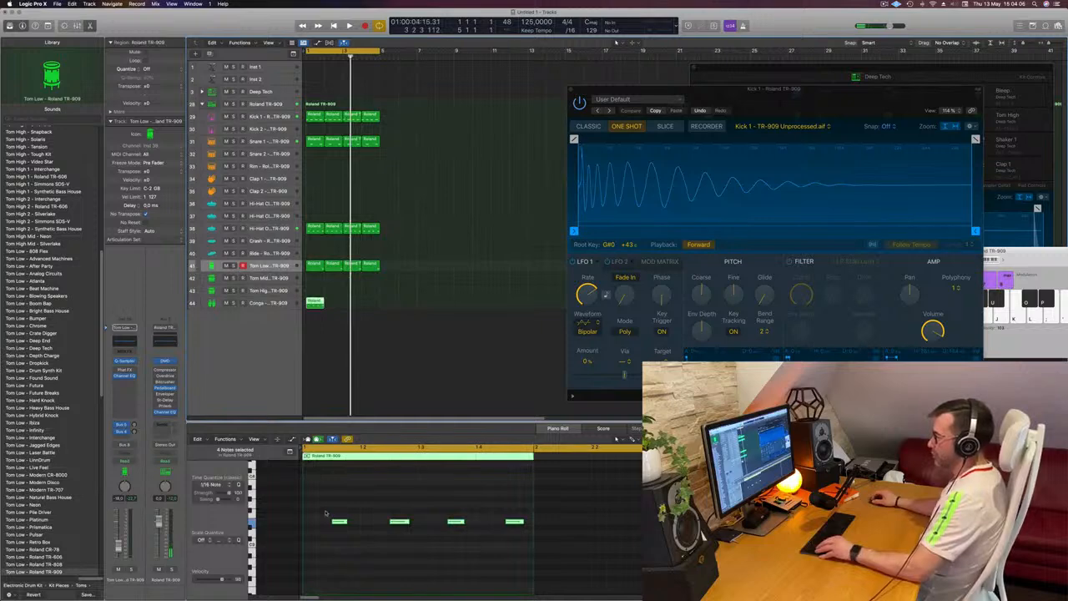
pyautogui.moveTo(325, 513); pyautogui.dragTo(544, 547)
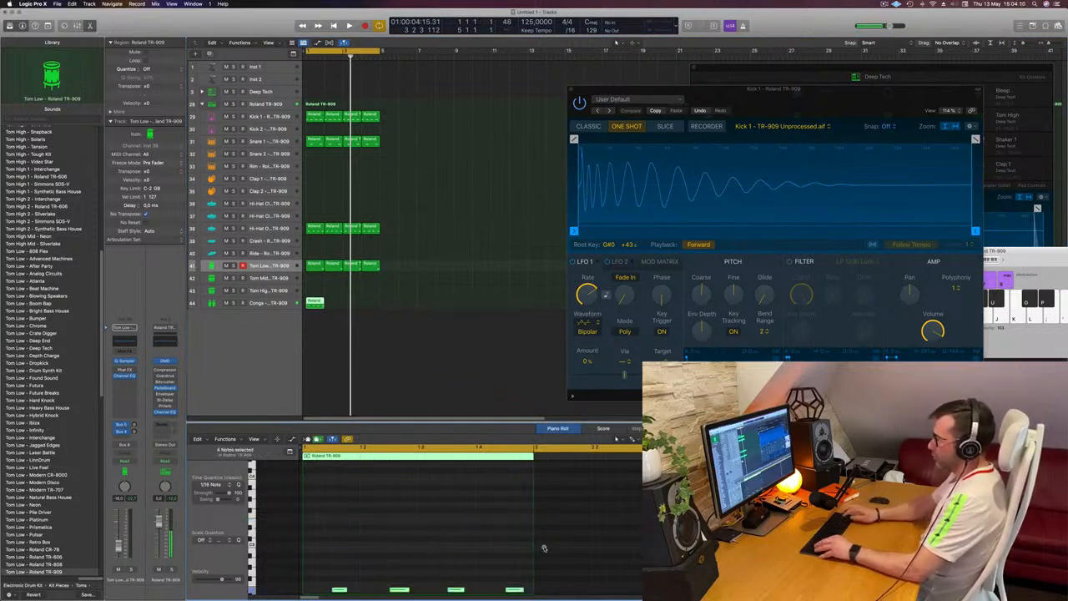
pyautogui.scroll(-5, 544, 549)
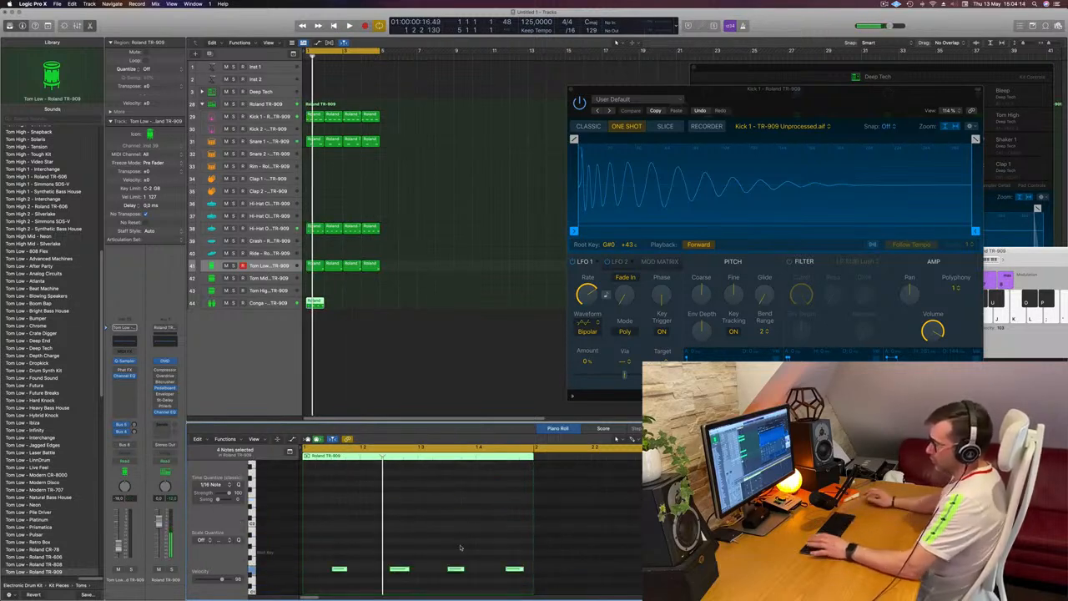
pyautogui.press('space')
pyautogui.scroll(-5, 458, 547)
pyautogui.press('space')
pyautogui.press('space')
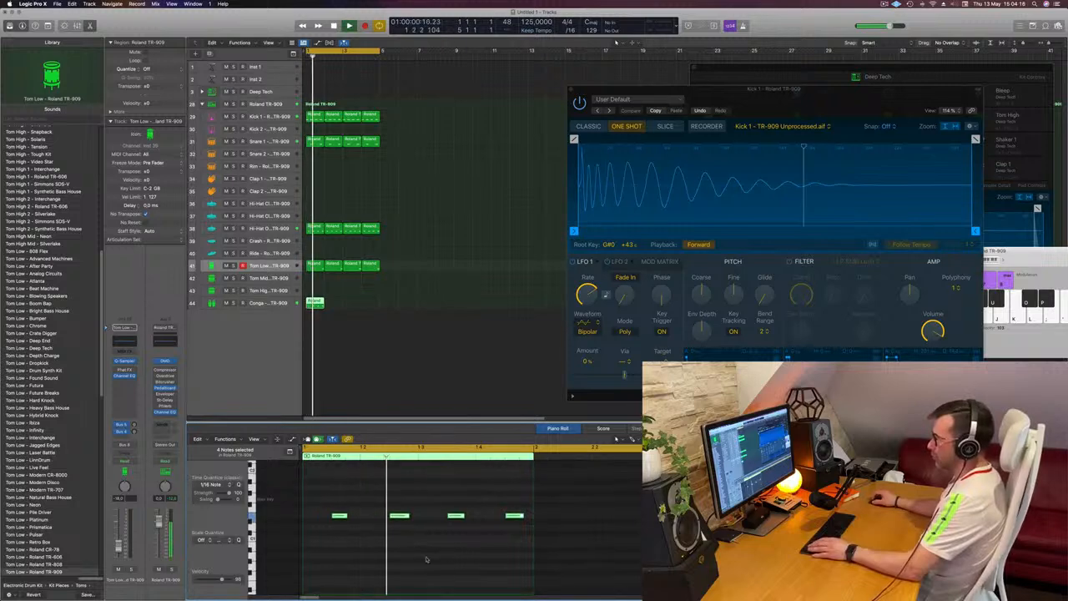
pyautogui.scroll(3, 375, 506)
pyautogui.press('space')
pyautogui.press('space')
# Step: Shift the second and fourth Conga notes one sixteenth earlier while auditioning the bar
pyautogui.click(399, 544)
pyautogui.press('space')
pyautogui.press('space')
pyautogui.hotkey('alt', 'Left')
pyautogui.hotkey('alt', 'Left')
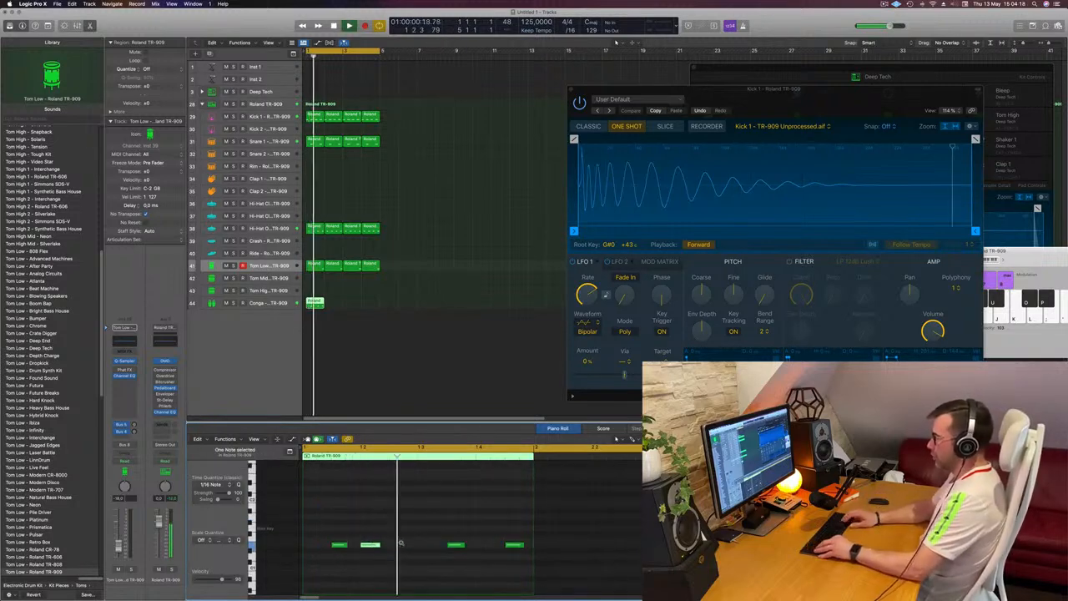
pyautogui.press('space')
pyautogui.press('space')
pyautogui.press('space')
pyautogui.press('space')
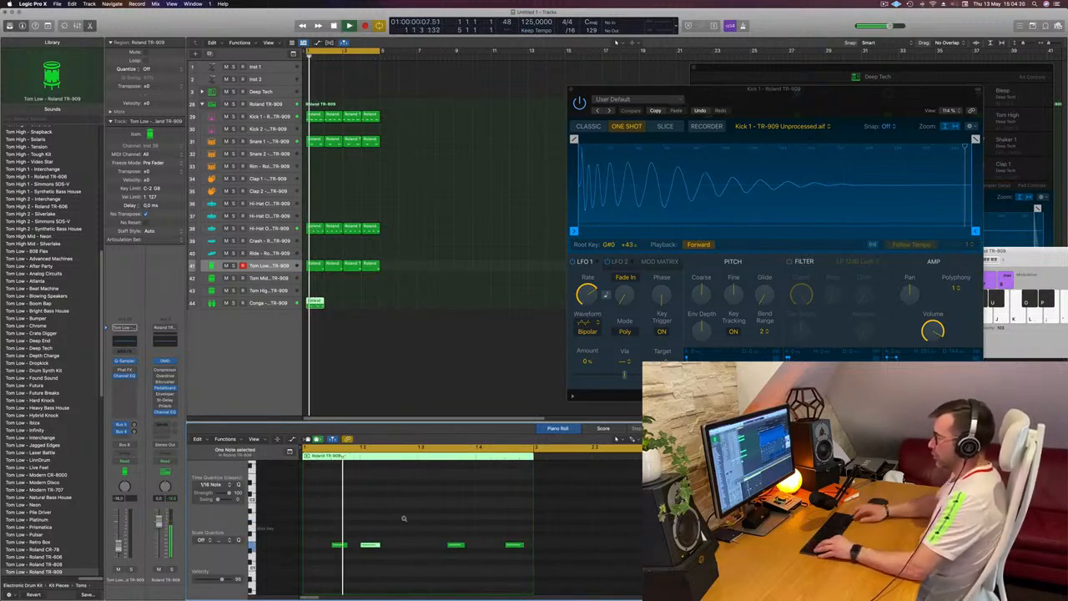
pyautogui.hotkey('alt', 'Right')
pyautogui.press('space')
pyautogui.press('space')
pyautogui.scroll(-2, 400, 521)
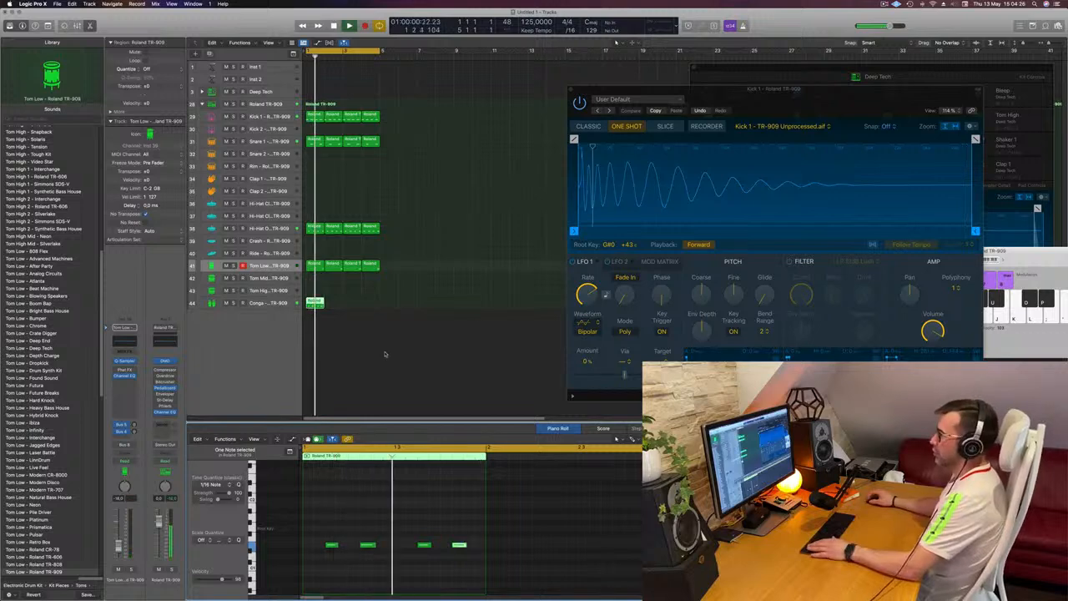
# Step: Repeat the Conga region three times to fill the four-bar loop
pyautogui.click(287, 303)
pyautogui.press('space')
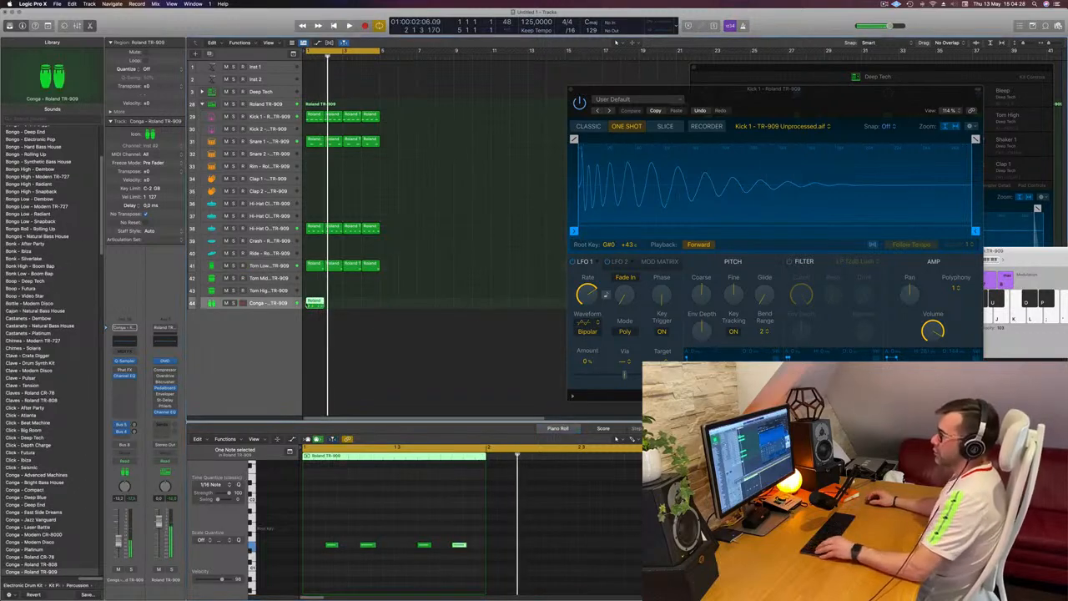
pyautogui.moveTo(382, 301); pyautogui.dragTo(318, 306)
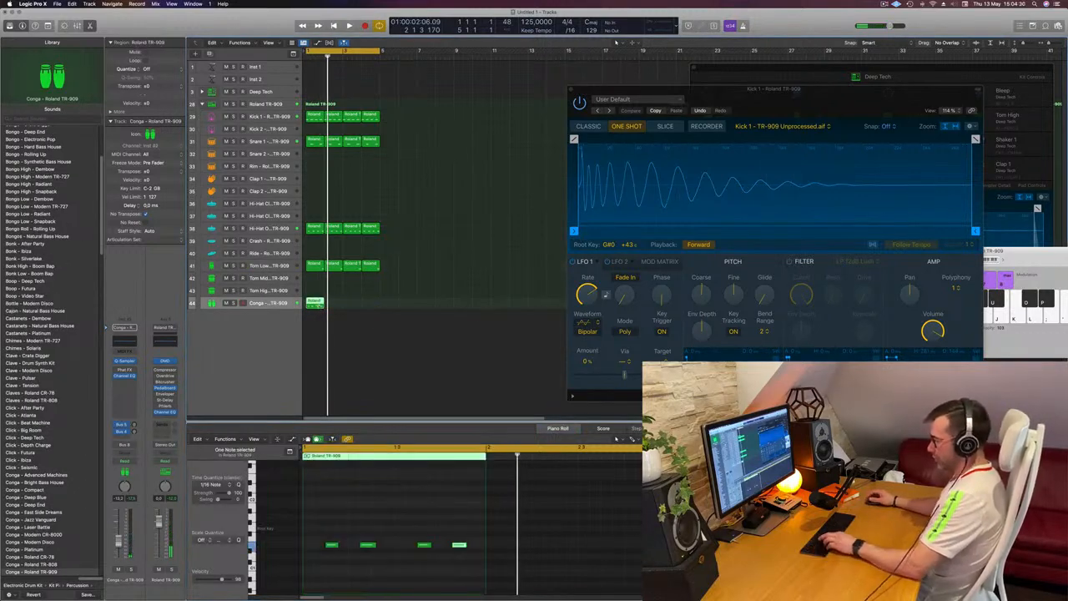
pyautogui.press('super+r')
pyautogui.press('super+r')
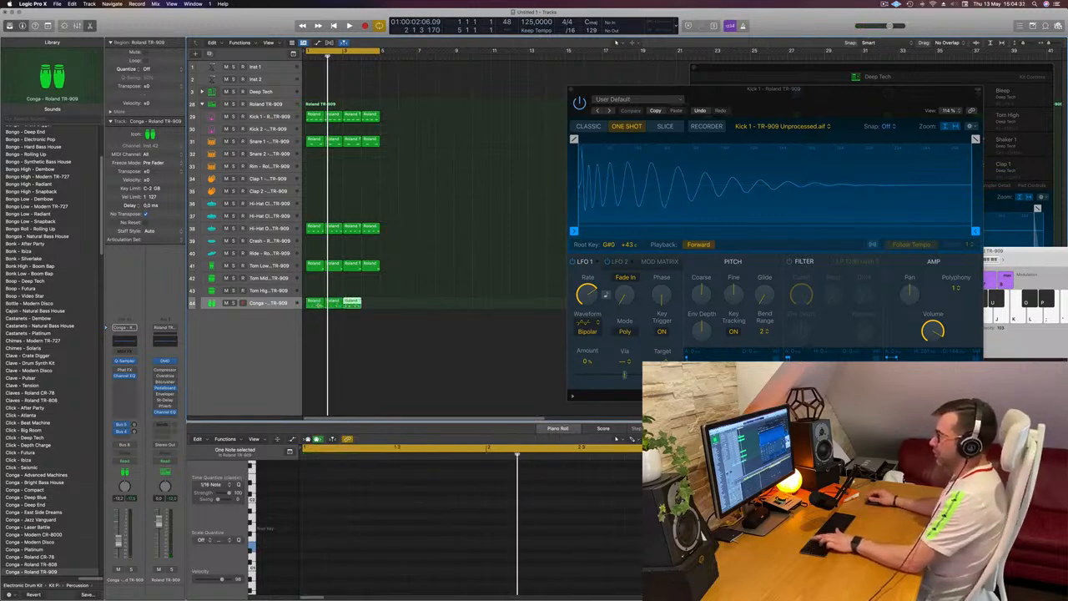
pyautogui.click(279, 306)
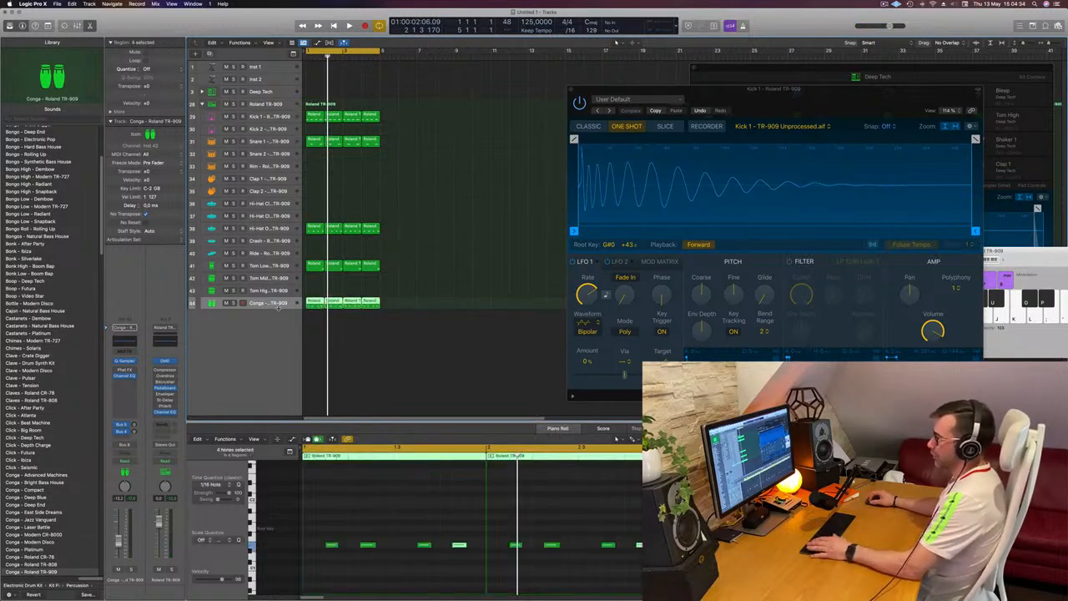
# Step: Enlarge the Conga track's height, deselect its regions, and play the full drum loop with Conga selected
pyautogui.moveTo(277, 307); pyautogui.dragTo(277, 350)
pyautogui.click(423, 267)
pyautogui.press('space')
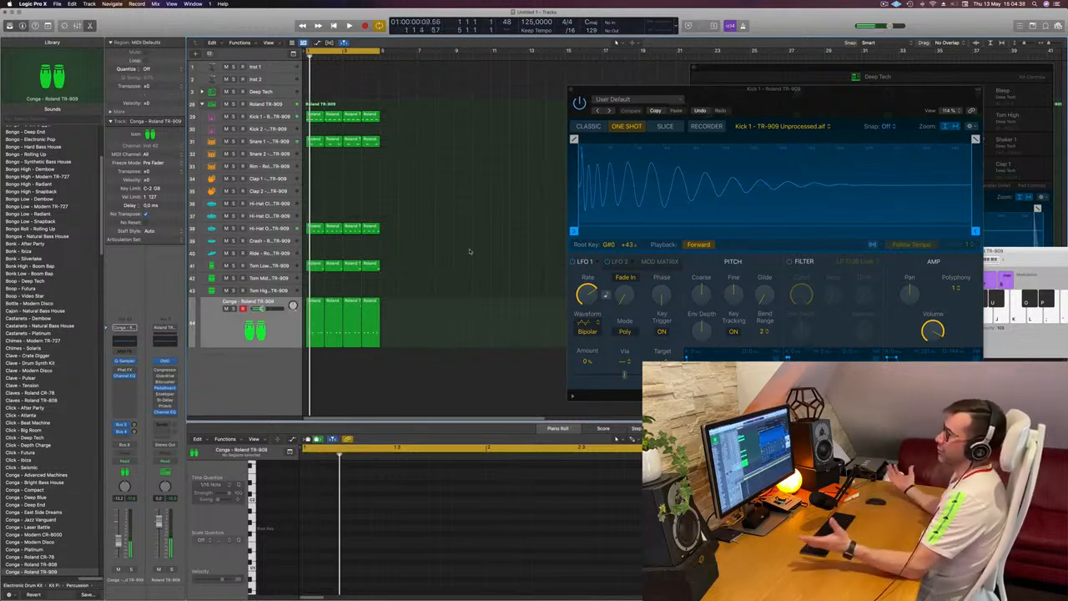
pyautogui.click(286, 336)
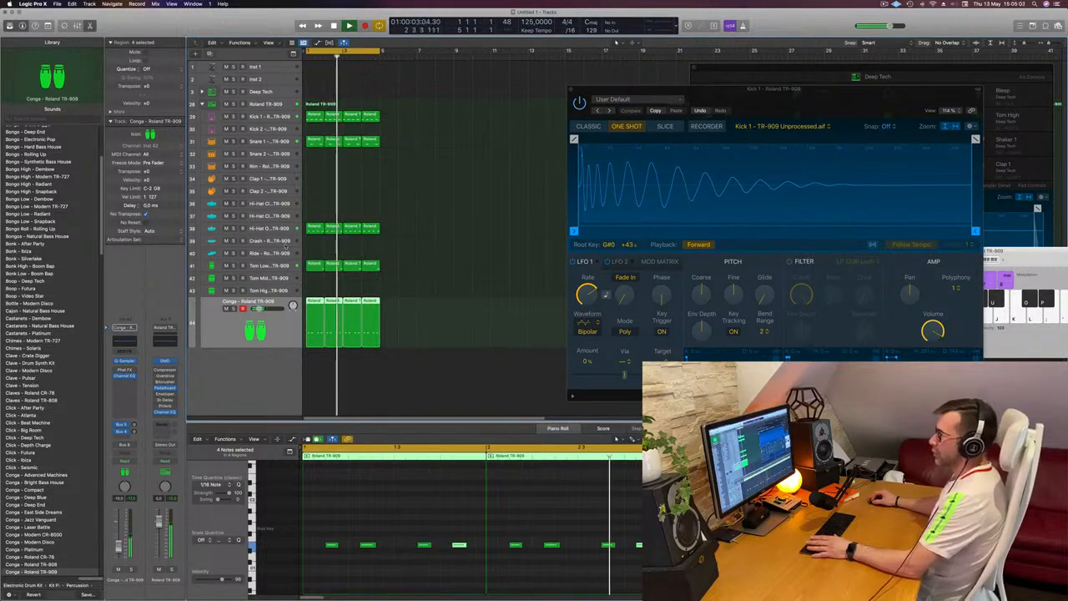
# Step: Insert a Compressor after the Channel EQ on the Tom Low track
pyautogui.click(282, 265)
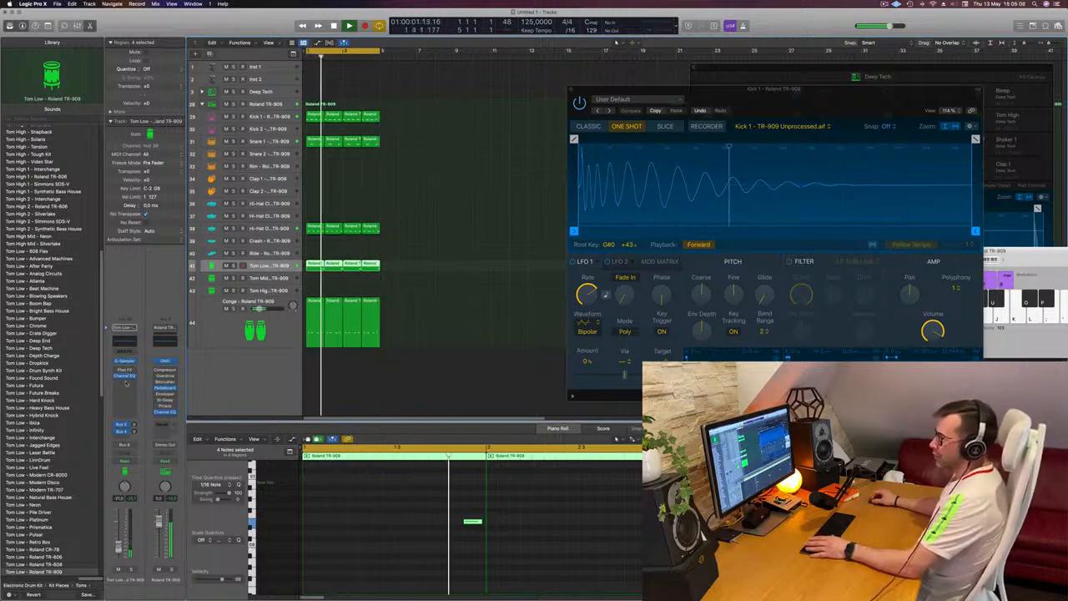
pyautogui.click(127, 383)
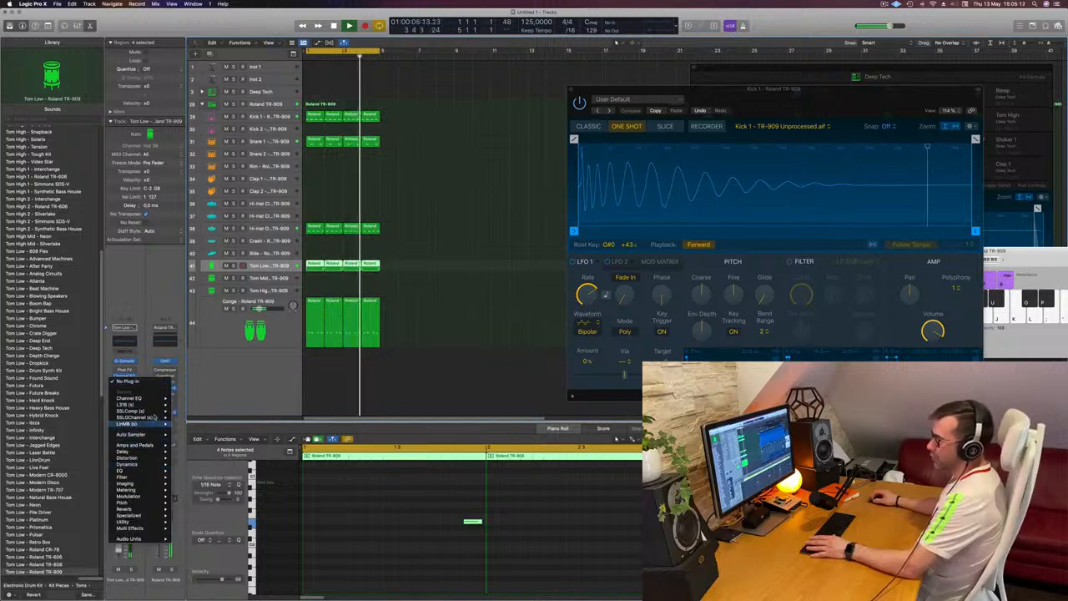
pyautogui.moveTo(164, 405)
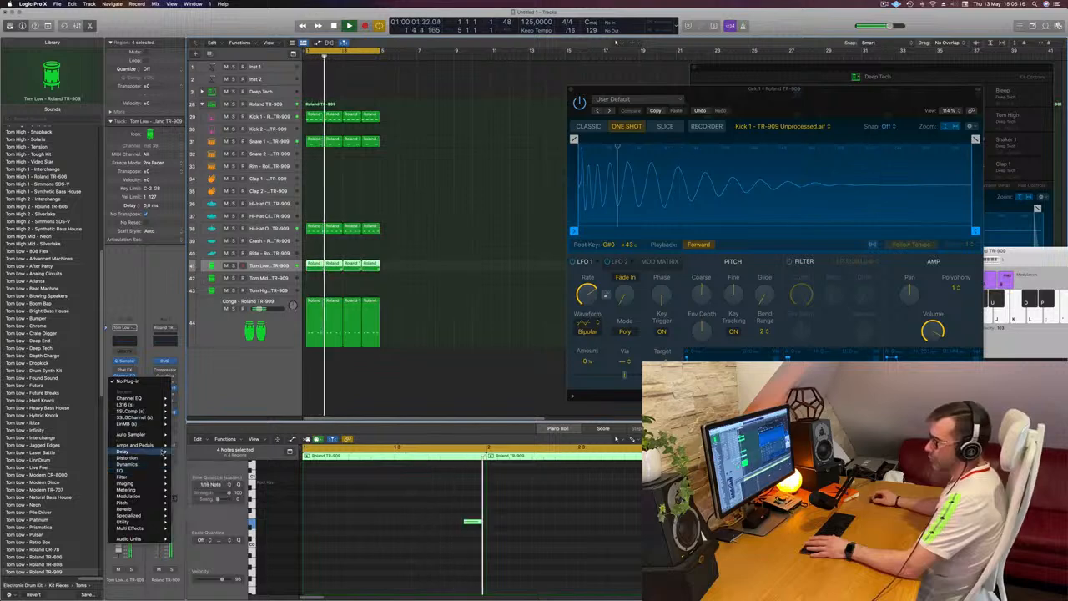
pyautogui.moveTo(165, 465)
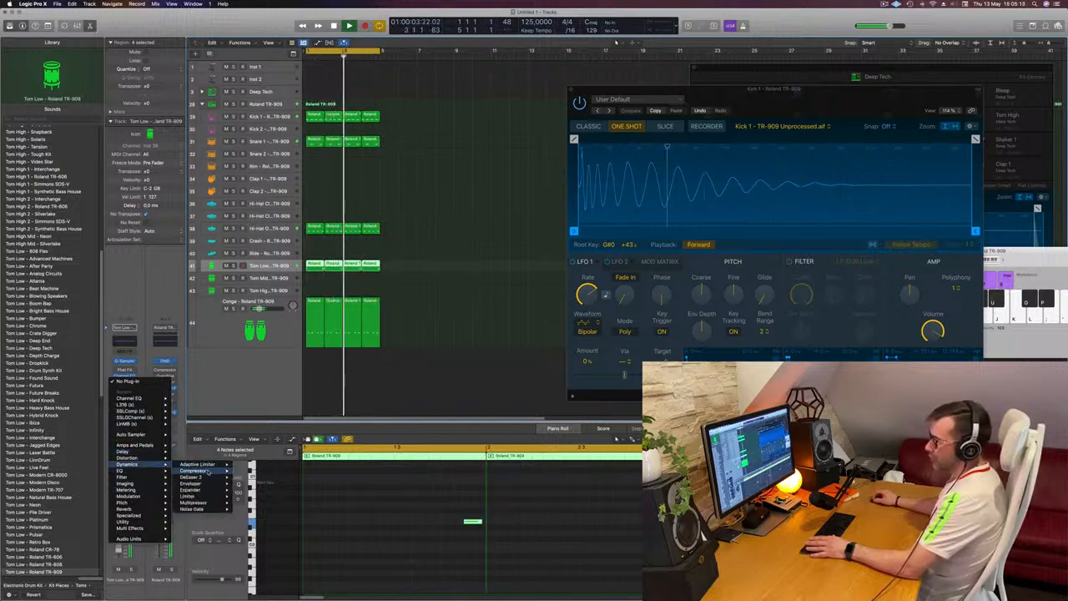
pyautogui.click(249, 471)
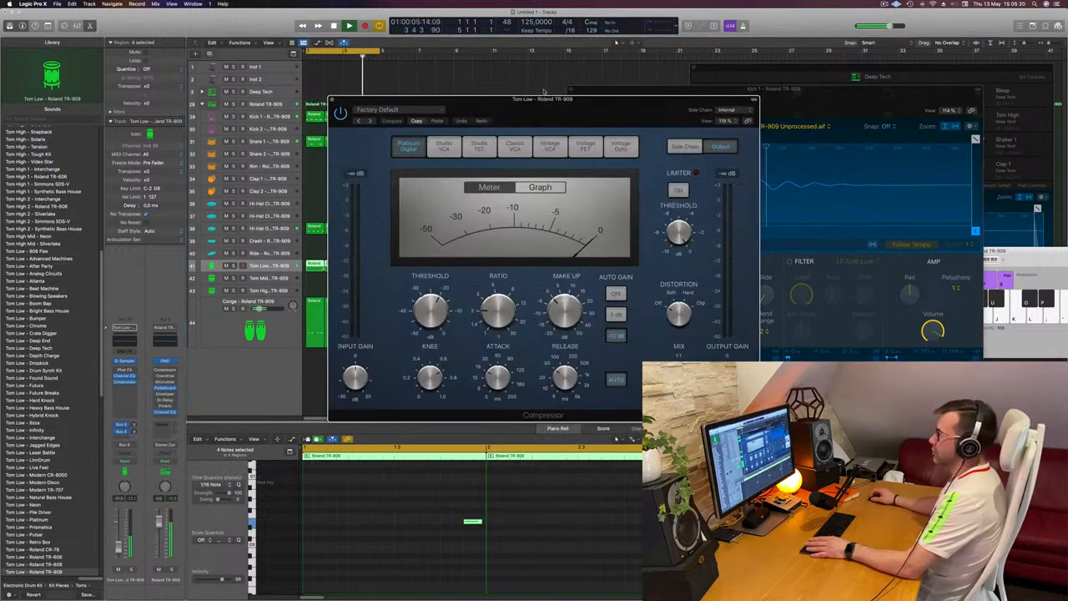
pyautogui.moveTo(567, 107); pyautogui.dragTo(663, 133)
# Step: Set Tom Low's Compressor to the Classic VCA model, close the plug-in, and clear the region selection
pyautogui.click(645, 172)
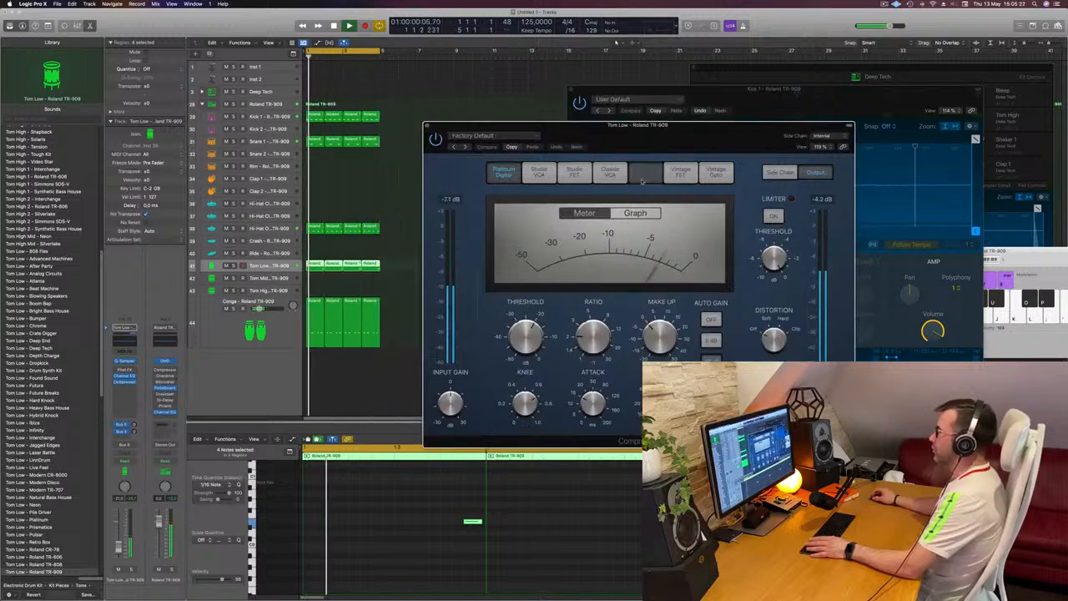
pyautogui.click(610, 172)
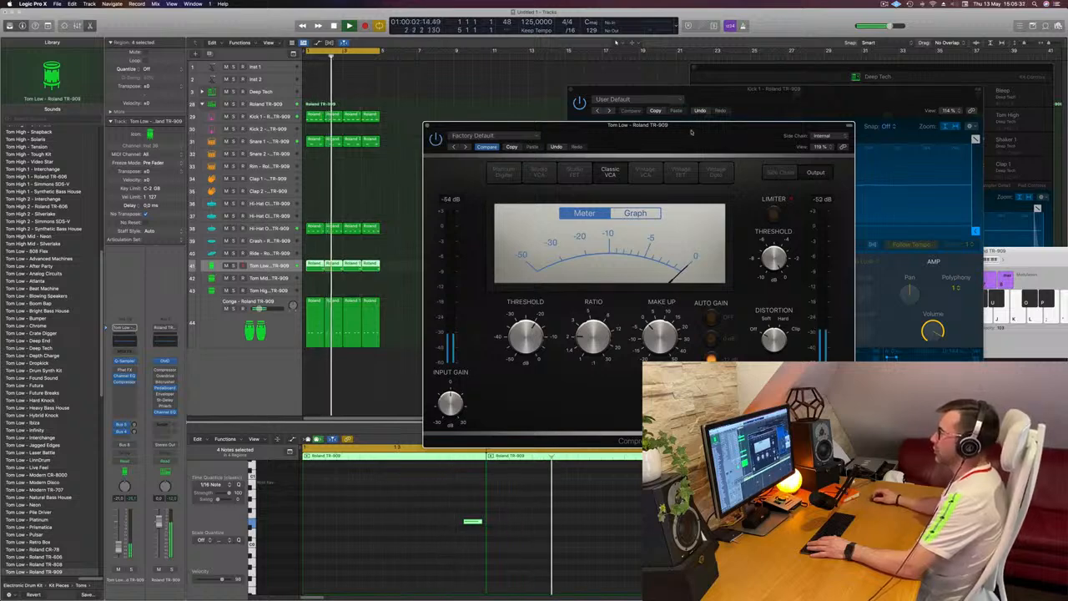
pyautogui.moveTo(692, 129); pyautogui.dragTo(658, 131)
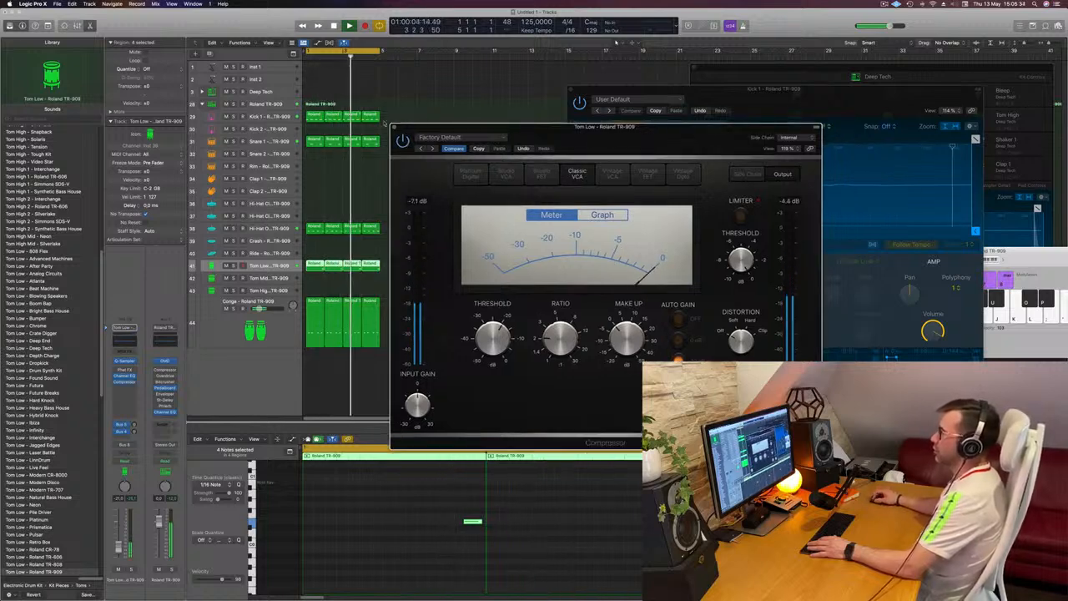
pyautogui.click(394, 127)
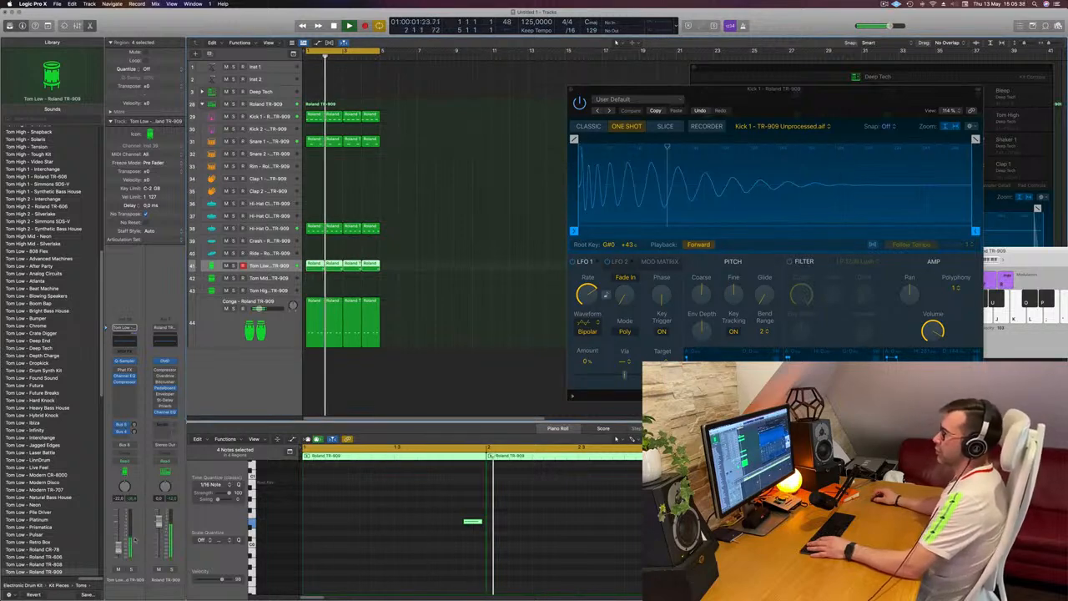
pyautogui.click(431, 174)
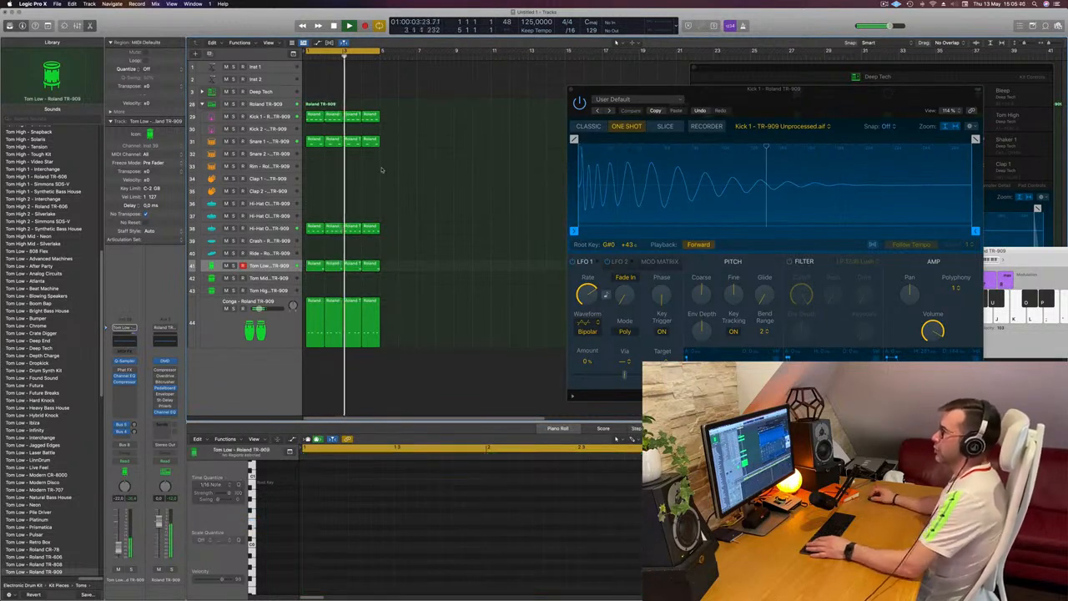
# Step: Copy the first Kick 1 region to Clap 1 at bar 1 and delete all but its first note
pyautogui.click(314, 142)
pyautogui.moveTo(313, 116); pyautogui.dragTo(314, 179)
pyautogui.moveTo(344, 511); pyautogui.dragTo(502, 550)
pyautogui.press('Delete')
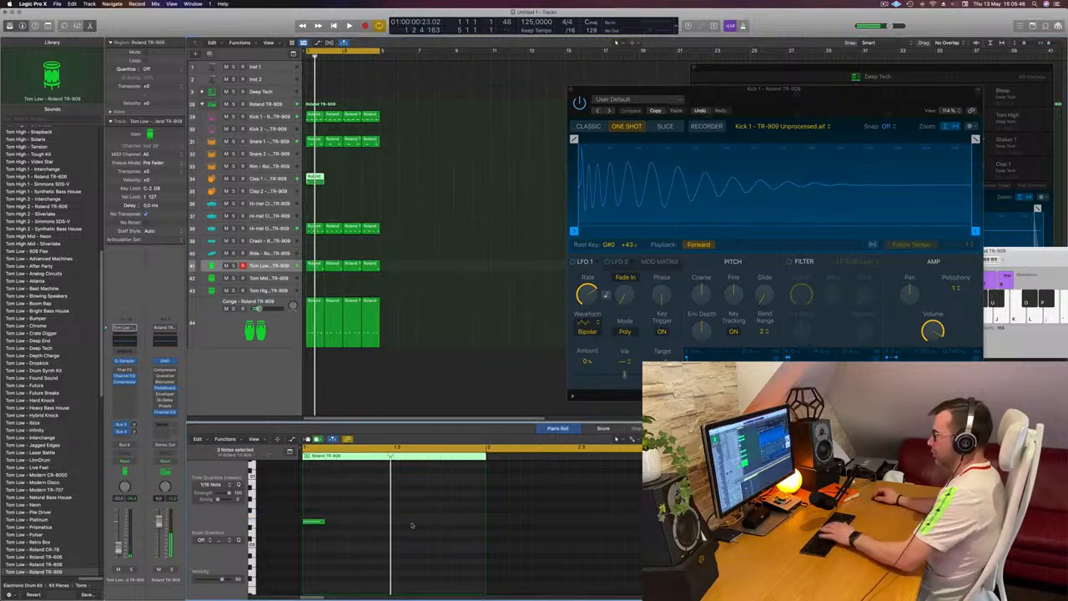
# Step: Transpose the remaining Clap 1 note upward, audition it, and move the region to the Clap 2 track
pyautogui.moveTo(384, 496); pyautogui.dragTo(281, 549)
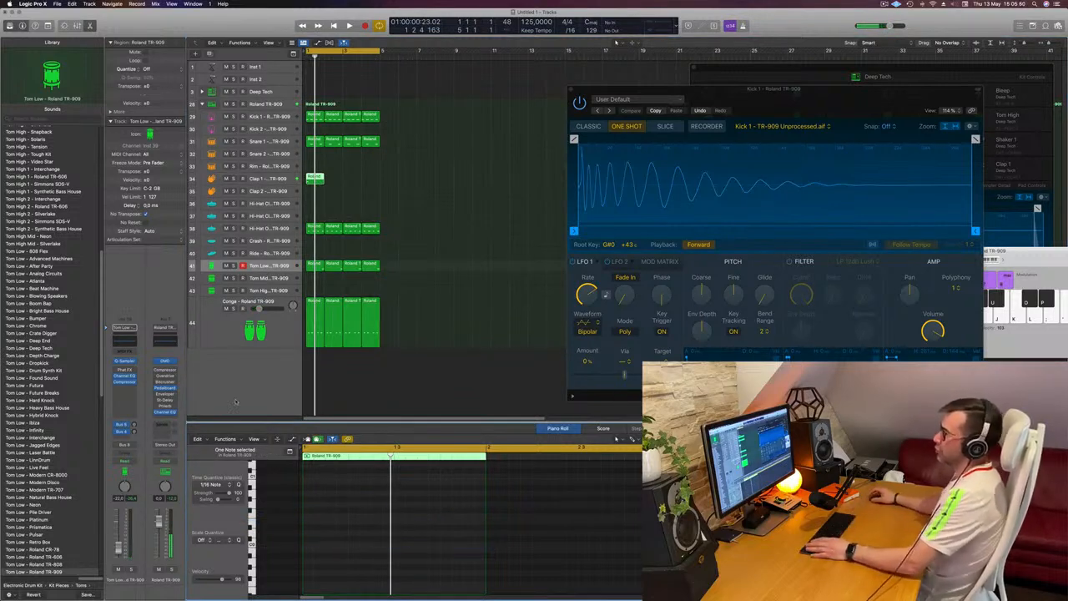
pyautogui.press('space')
pyautogui.press('space')
pyautogui.moveTo(317, 179); pyautogui.dragTo(360, 190)
pyautogui.press('space')
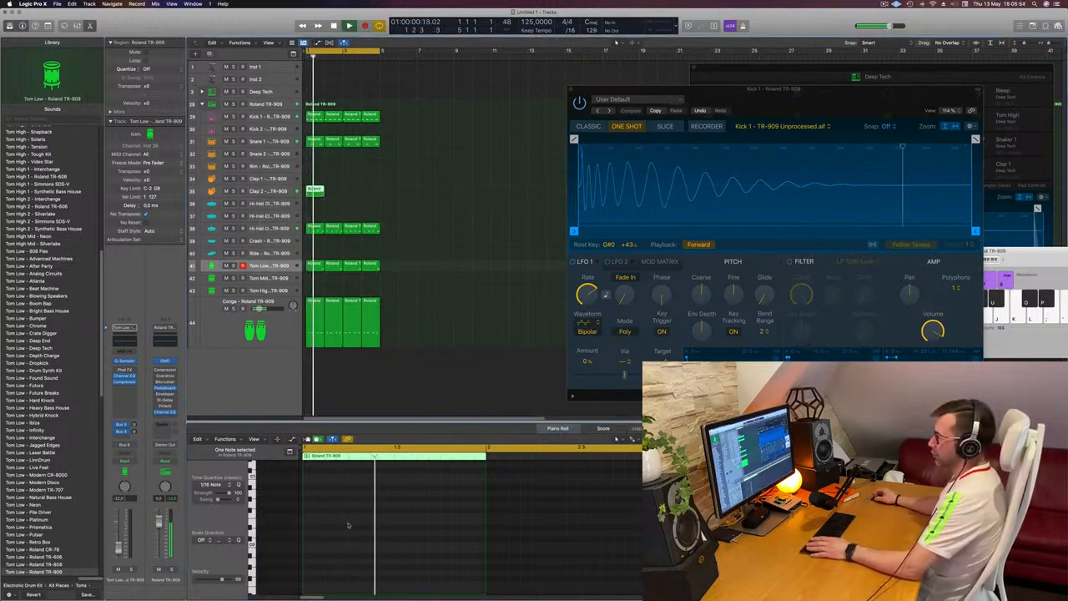
# Step: Adjust the pitch of the single Clap 2 note while auditioning the bar
pyautogui.scroll(5, 349, 526)
pyautogui.moveTo(350, 489); pyautogui.dragTo(299, 518)
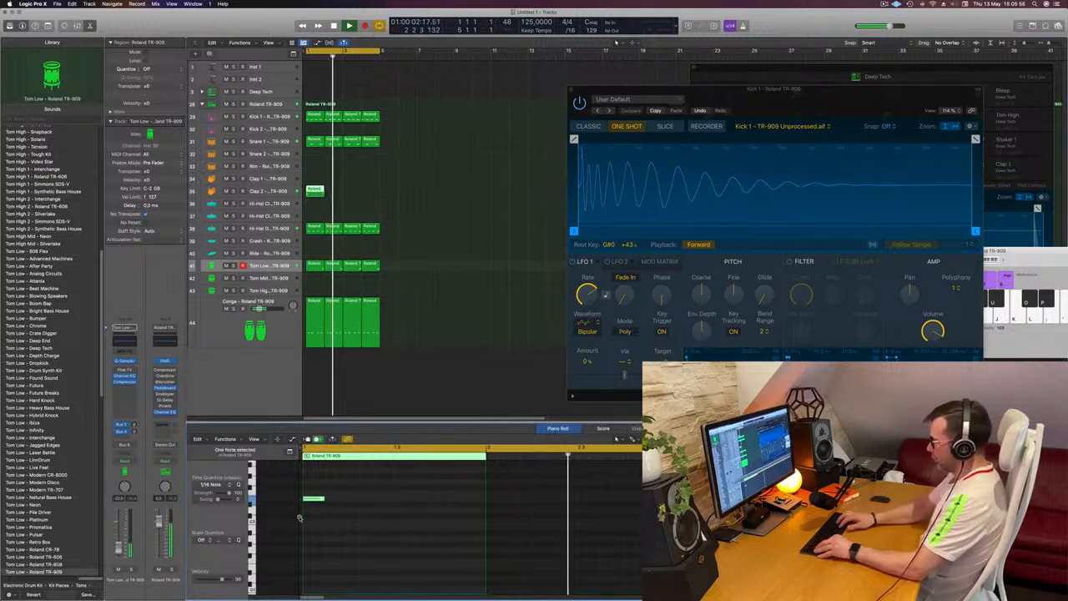
pyautogui.press('BackSpace')
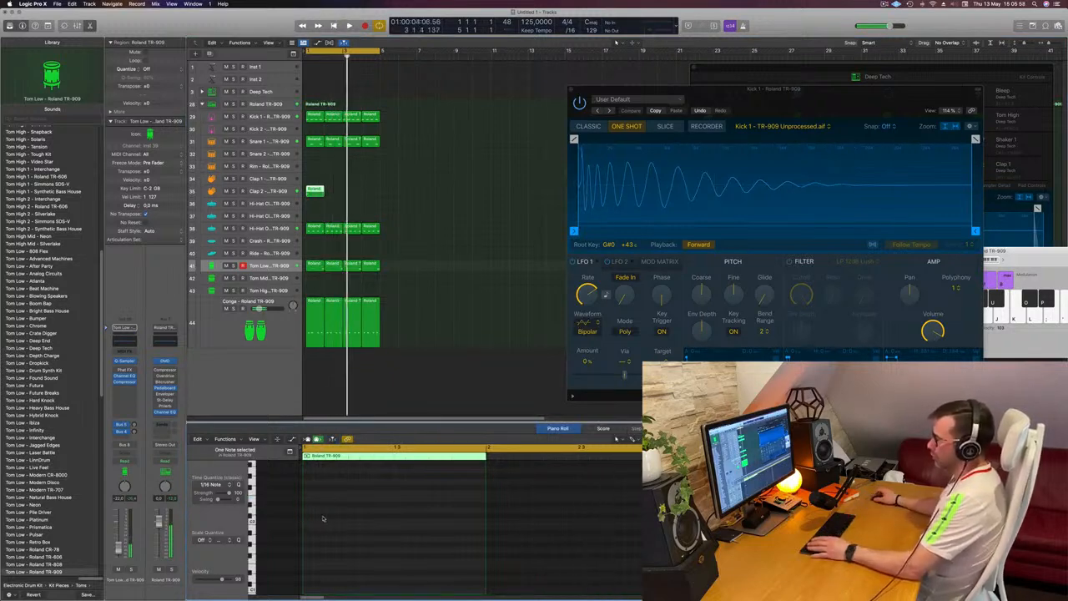
pyautogui.press('super+z')
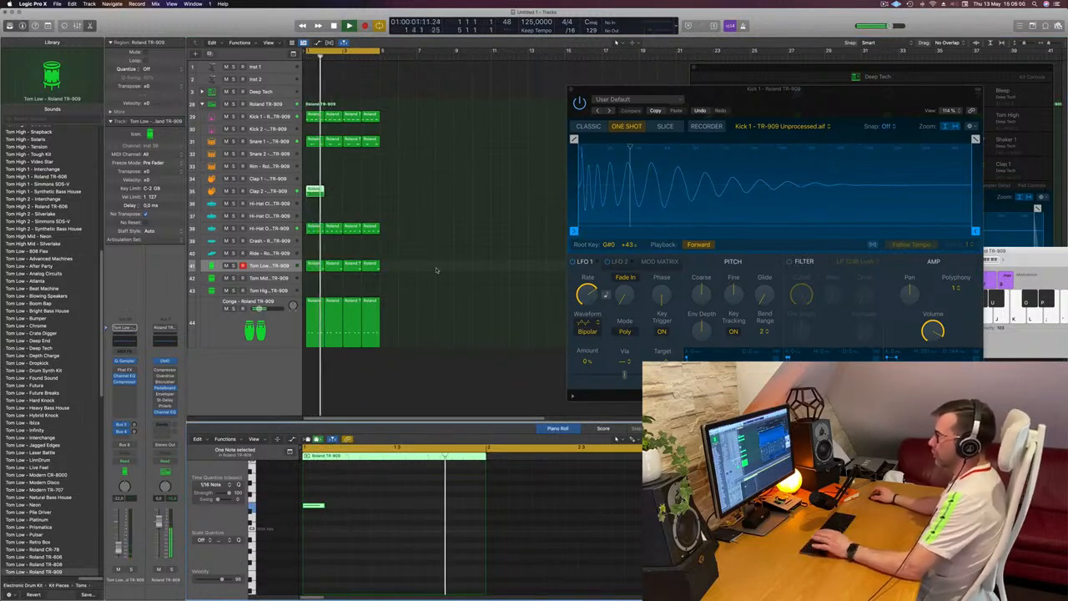
pyautogui.press('space')
pyautogui.press('space')
pyautogui.click(314, 500)
pyautogui.press('space')
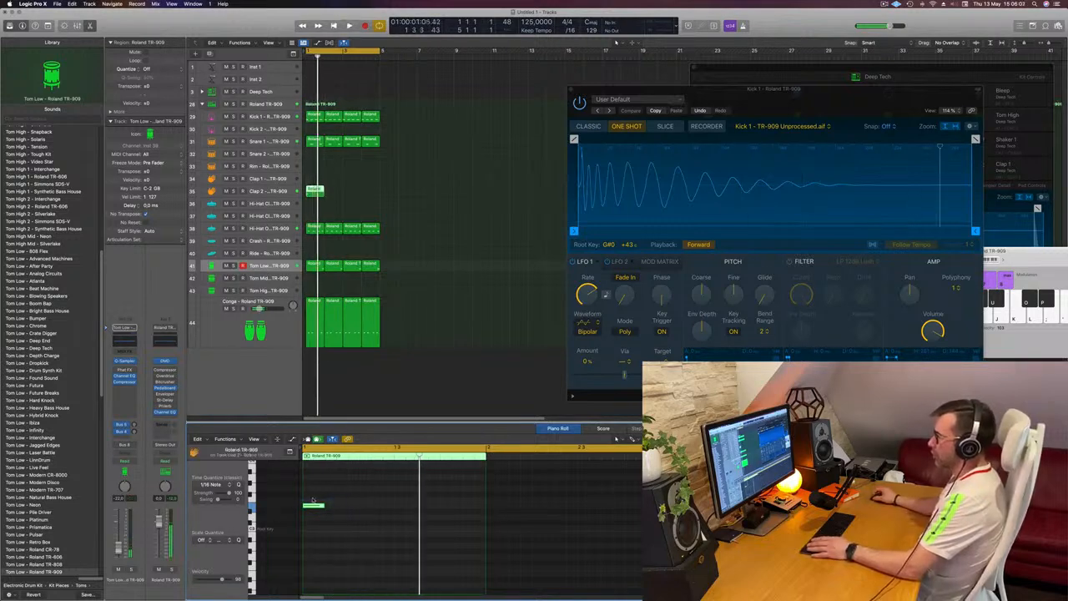
# Step: Place two short Clap 2 notes on the second and fourth sixteenths of beat four and play the loop
pyautogui.moveTo(314, 507); pyautogui.dragTo(467, 508)
pyautogui.moveTo(478, 467); pyautogui.dragTo(478, 468)
pyautogui.press('space')
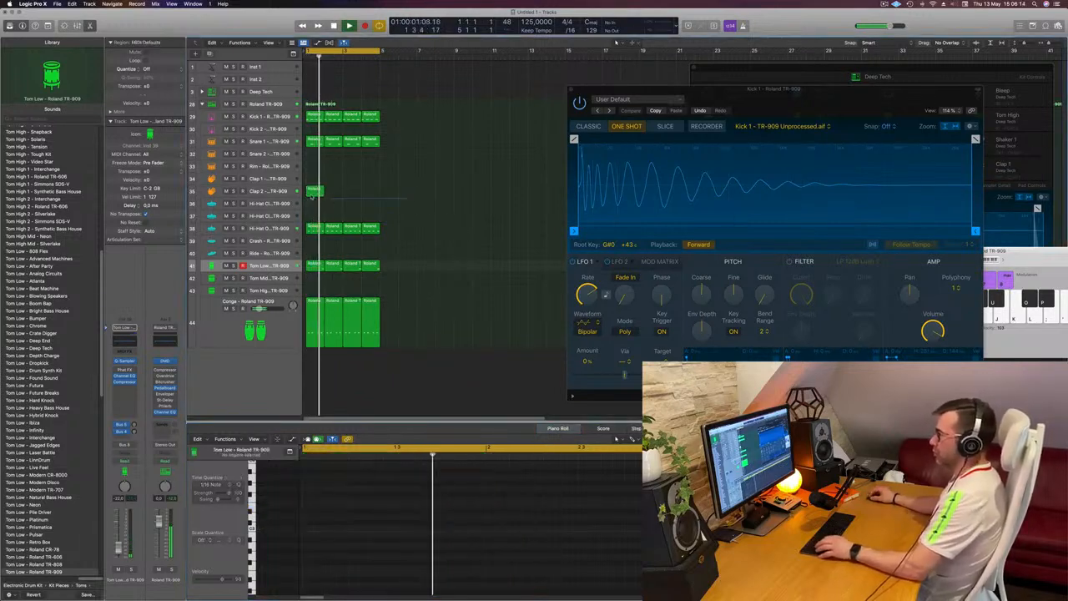
# Step: Repeat the Clap 2 region three times to fill the four-bar loop
pyautogui.press('super+r')
pyautogui.press('super+r')
pyautogui.press('super+r')
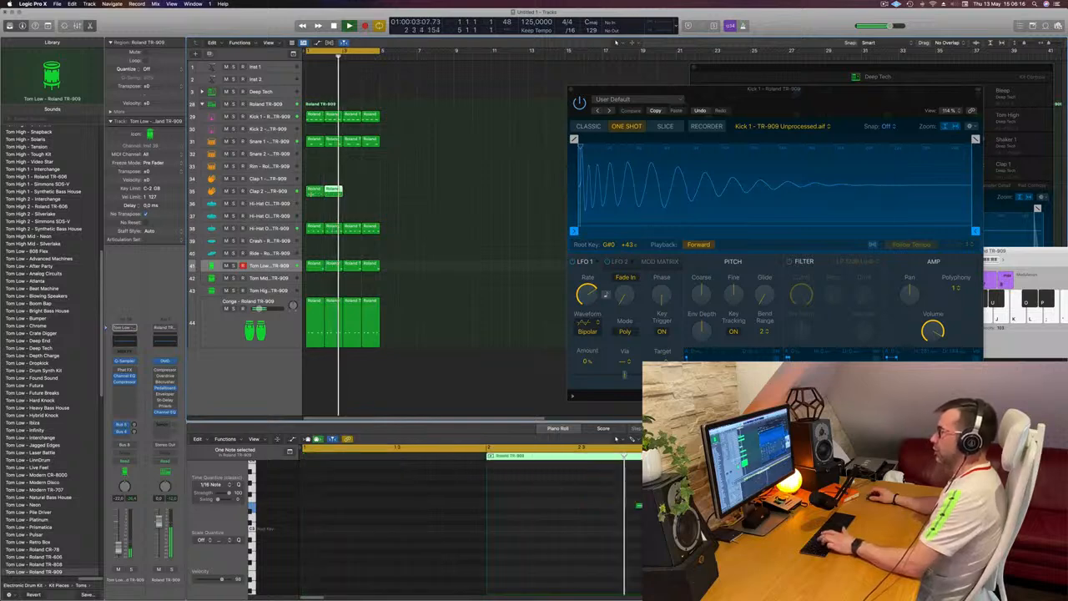
# Step: Raise the Bus 4 delay send on the Clap 2 track and deselect its regions
pyautogui.click(269, 191)
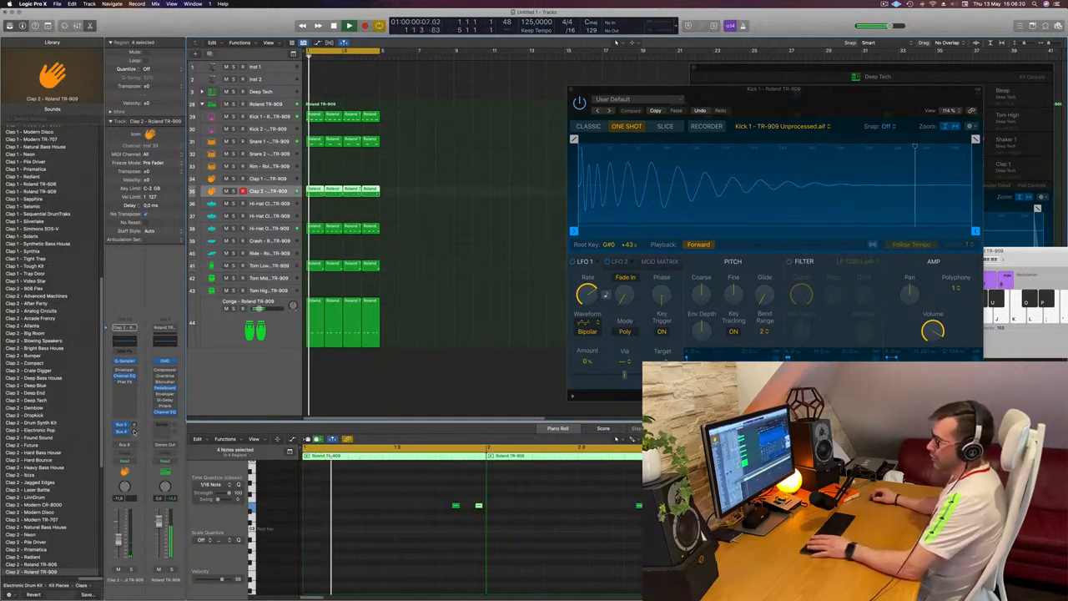
pyautogui.click(133, 430)
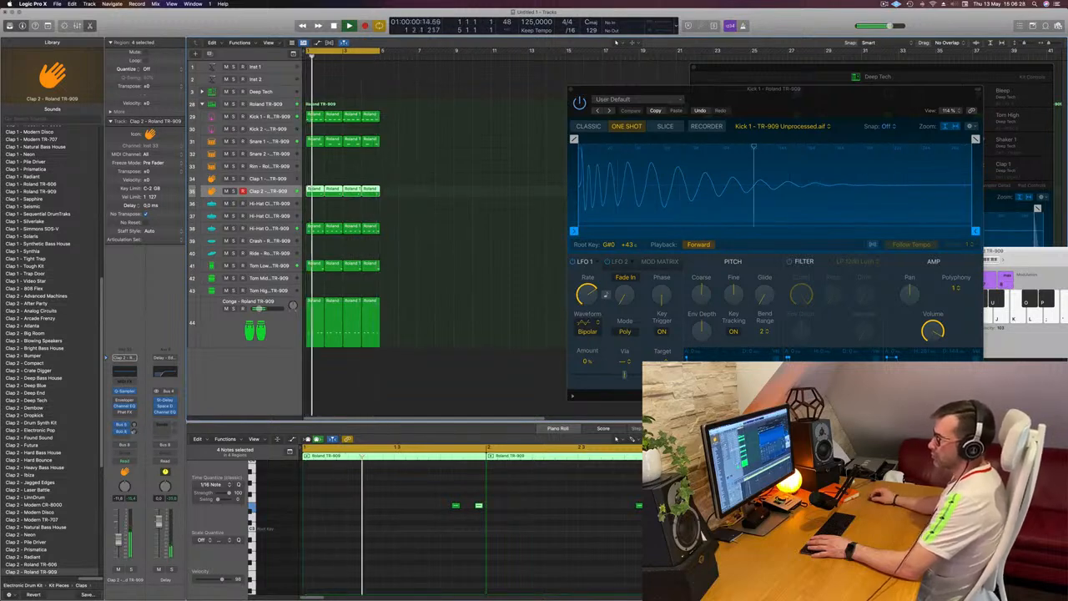
pyautogui.click(533, 332)
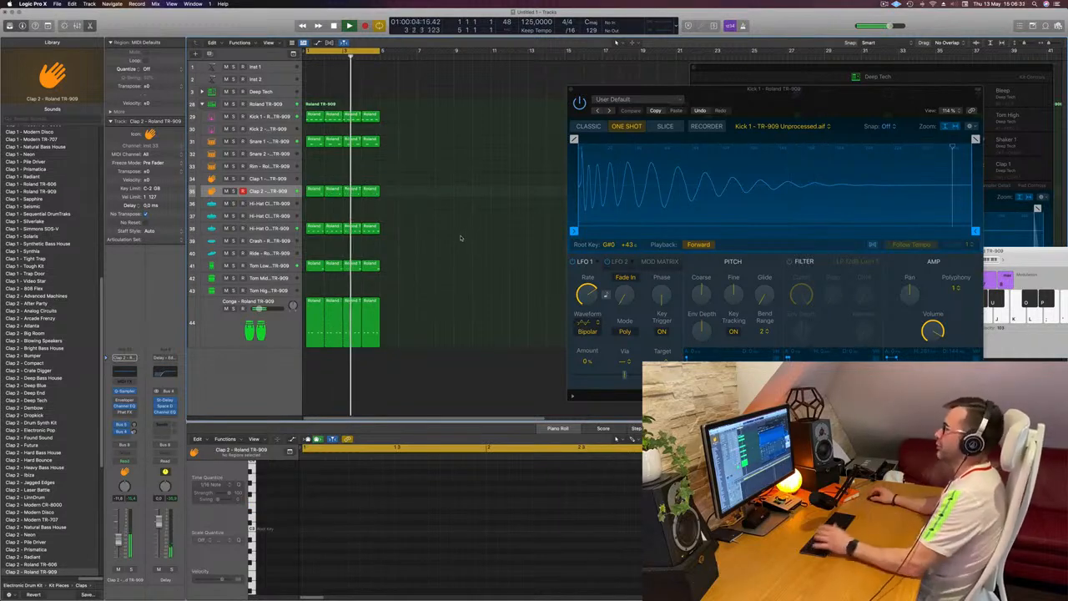
# Step: Copy the first Kick 1 region onto the first closed hi-hat track at bar 1 and shorten its four notes
pyautogui.press('space')
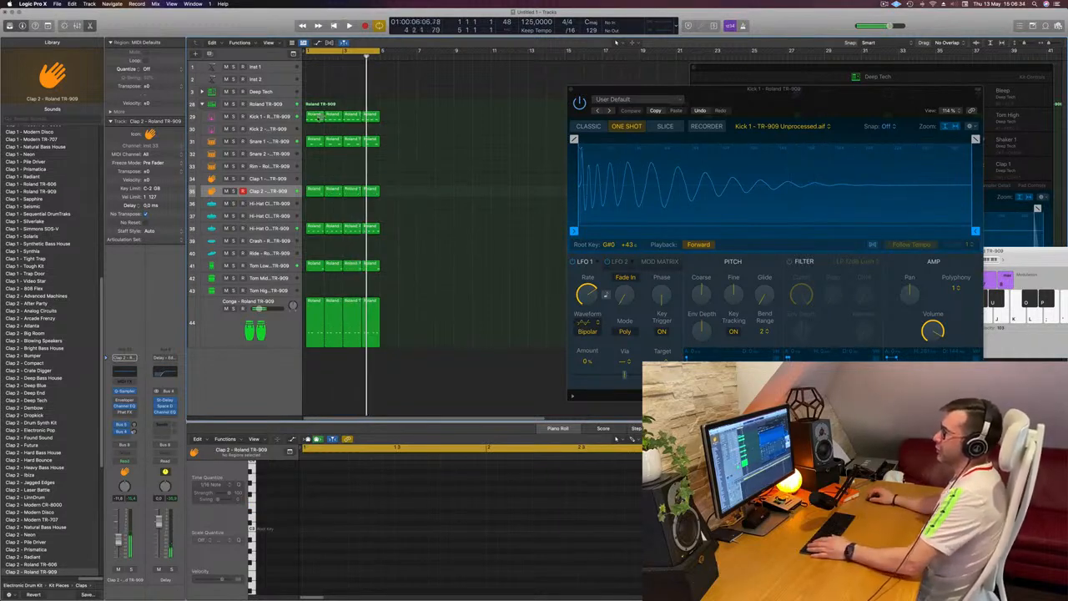
pyautogui.click(315, 117)
pyautogui.moveTo(315, 119); pyautogui.dragTo(316, 202)
pyautogui.moveTo(307, 499); pyautogui.dragTo(456, 562)
pyautogui.moveTo(457, 524); pyautogui.dragTo(447, 524)
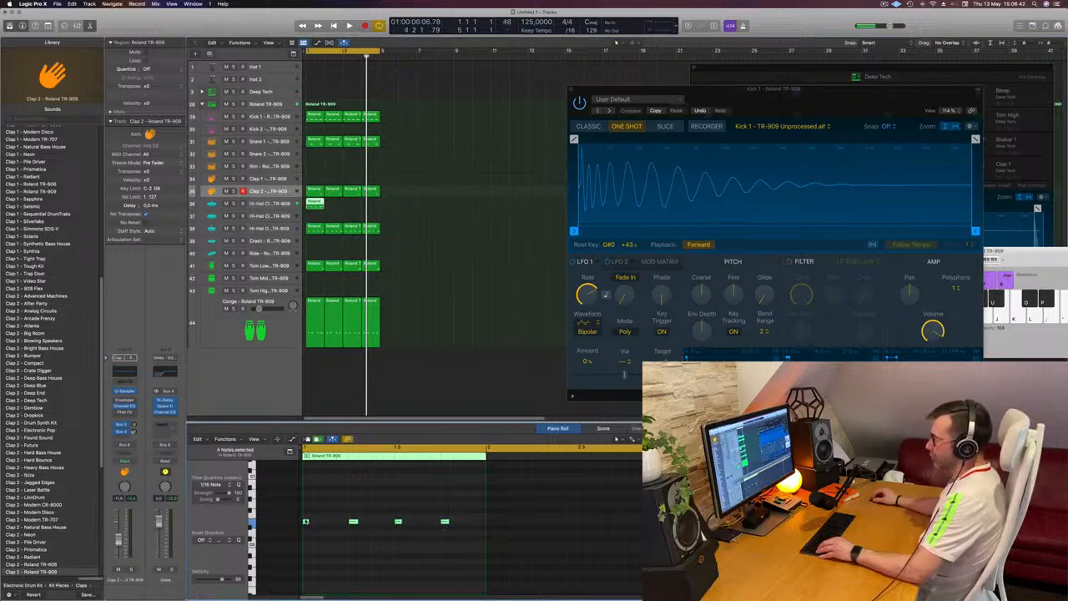
# Step: Duplicate the four hi-hat notes to fill every sixteenth of the bar and shift the pitch of all sixteen notes
pyautogui.moveTo(306, 522); pyautogui.dragTo(341, 524)
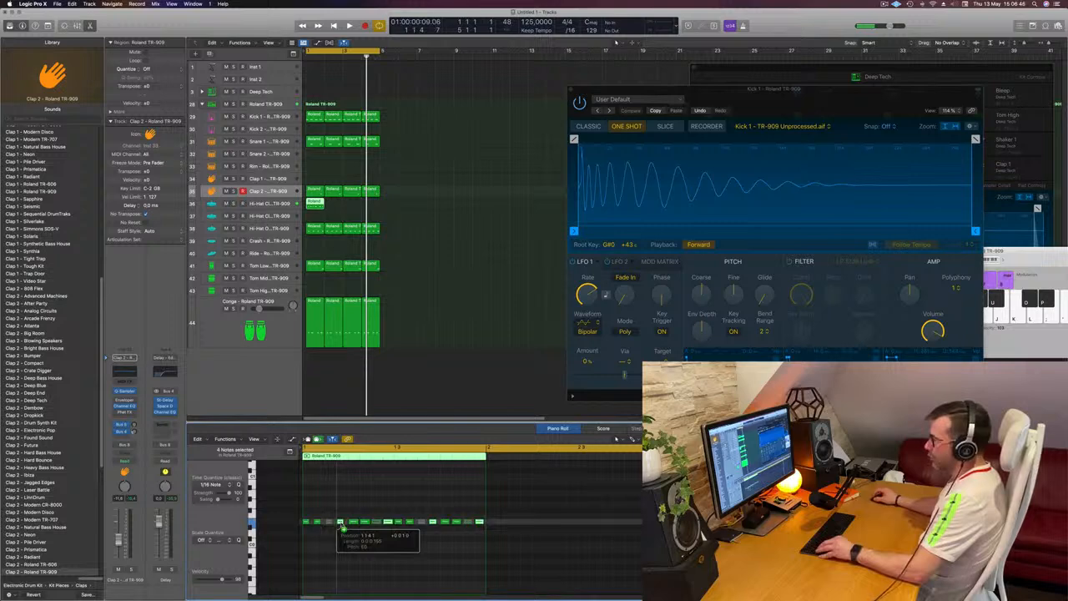
pyautogui.click(344, 551)
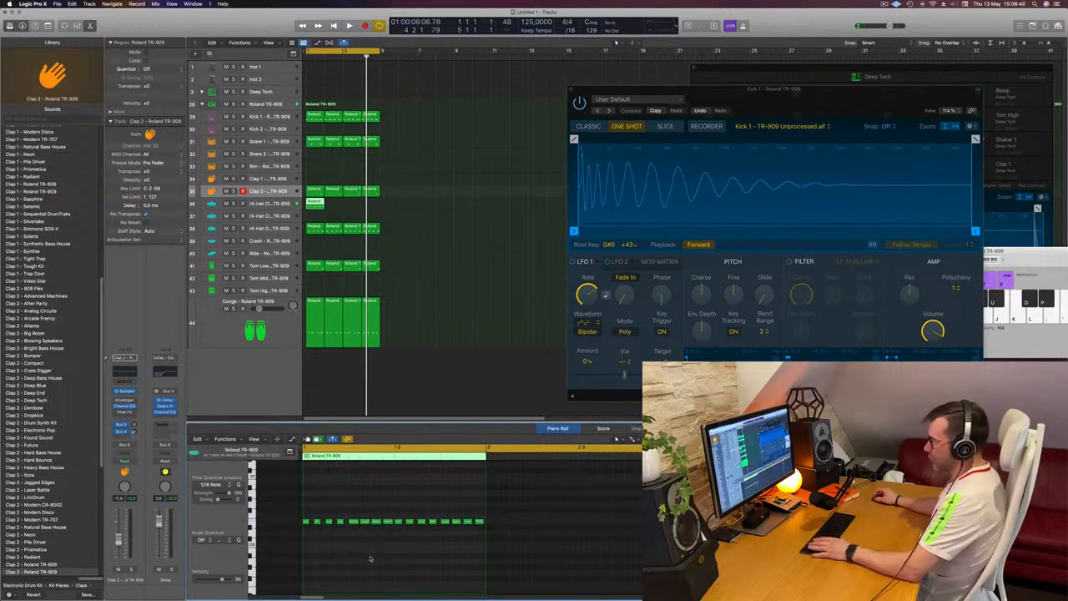
pyautogui.moveTo(307, 510); pyautogui.dragTo(494, 546)
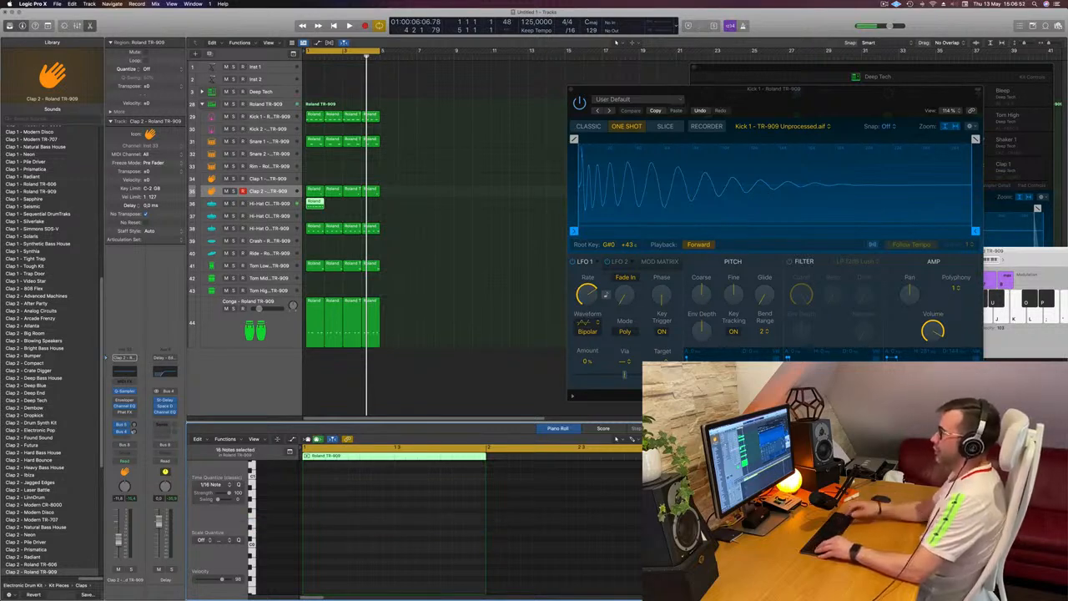
pyautogui.click(395, 220)
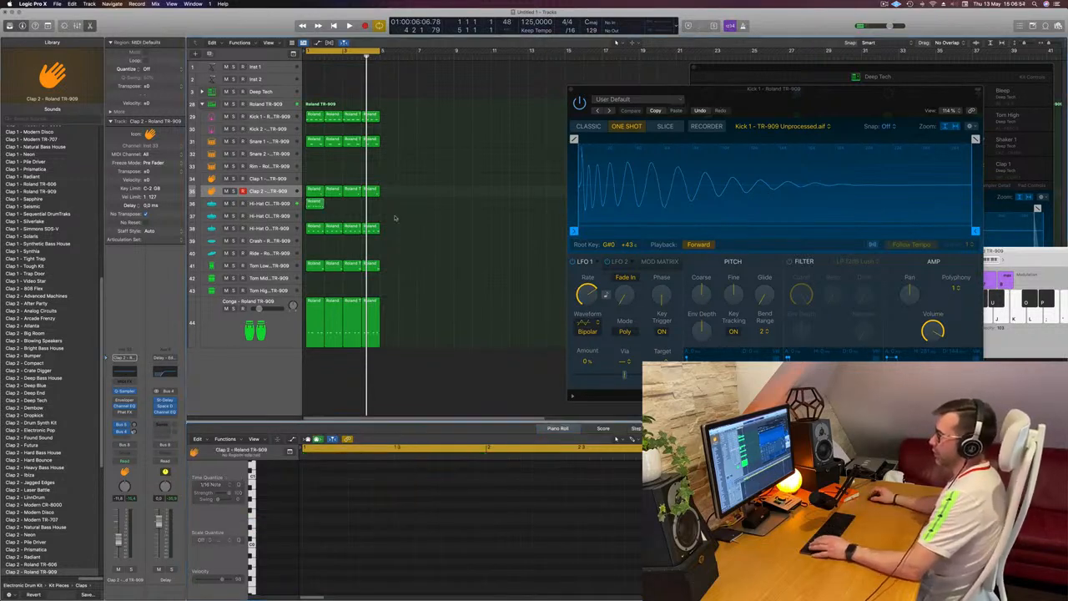
pyautogui.press('space')
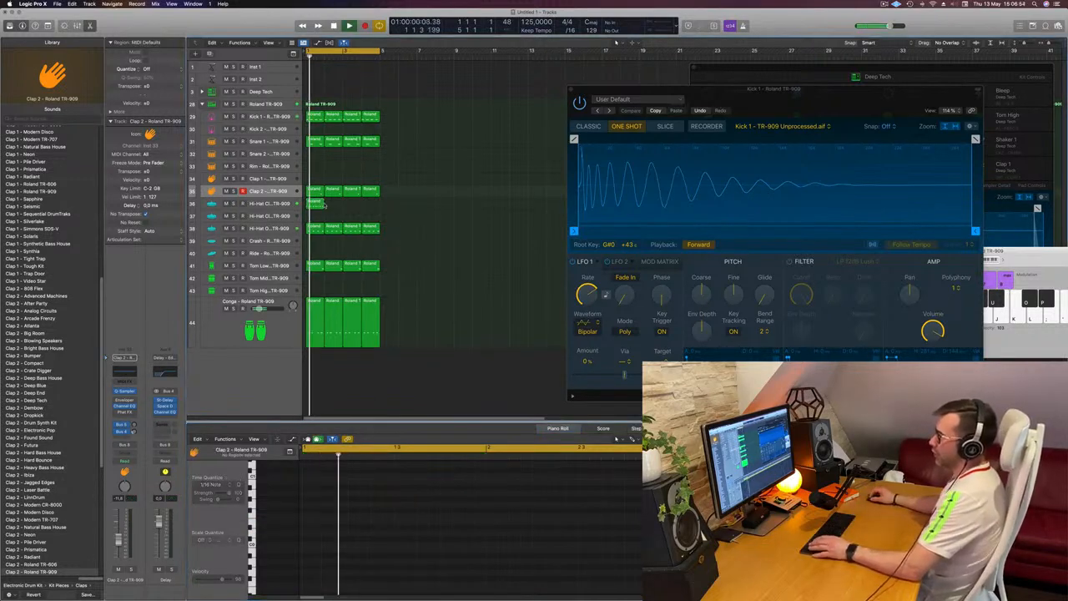
# Step: Repeat the closed hi-hat region to fill the four-bar loop and shift the pitch of its notes in all four regions
pyautogui.click(320, 203)
pyautogui.moveTo(320, 204); pyautogui.dragTo(358, 207)
pyautogui.press('space')
pyautogui.click(273, 206)
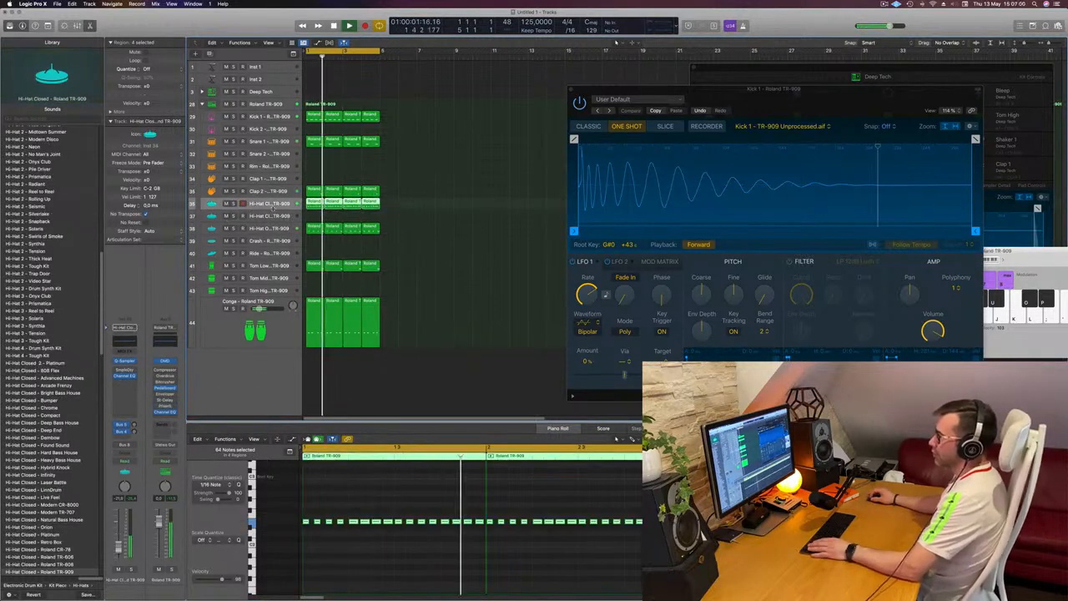
pyautogui.click(376, 548)
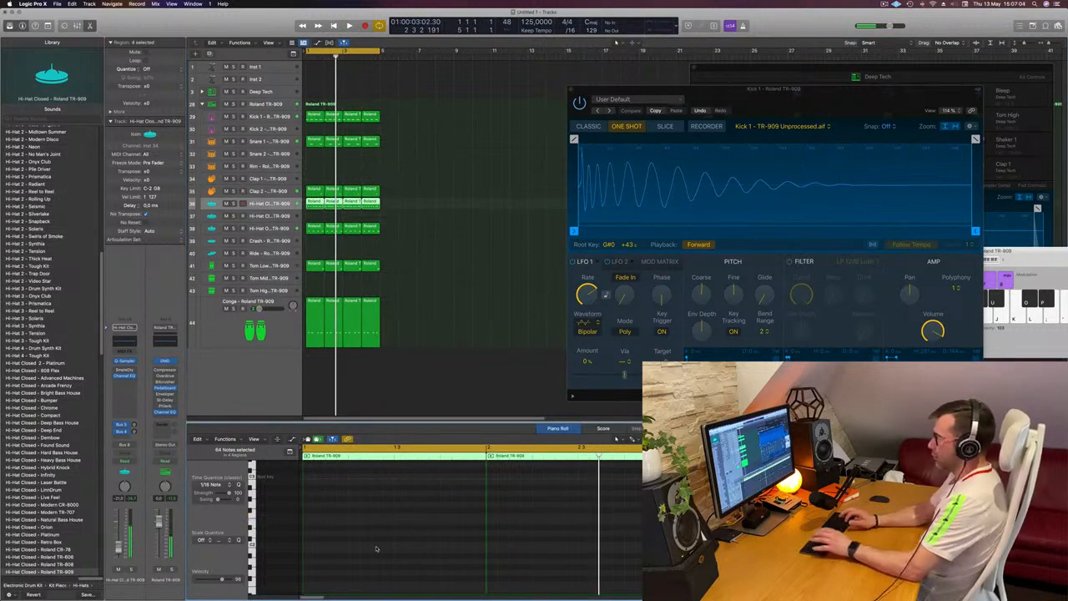
pyautogui.press('space')
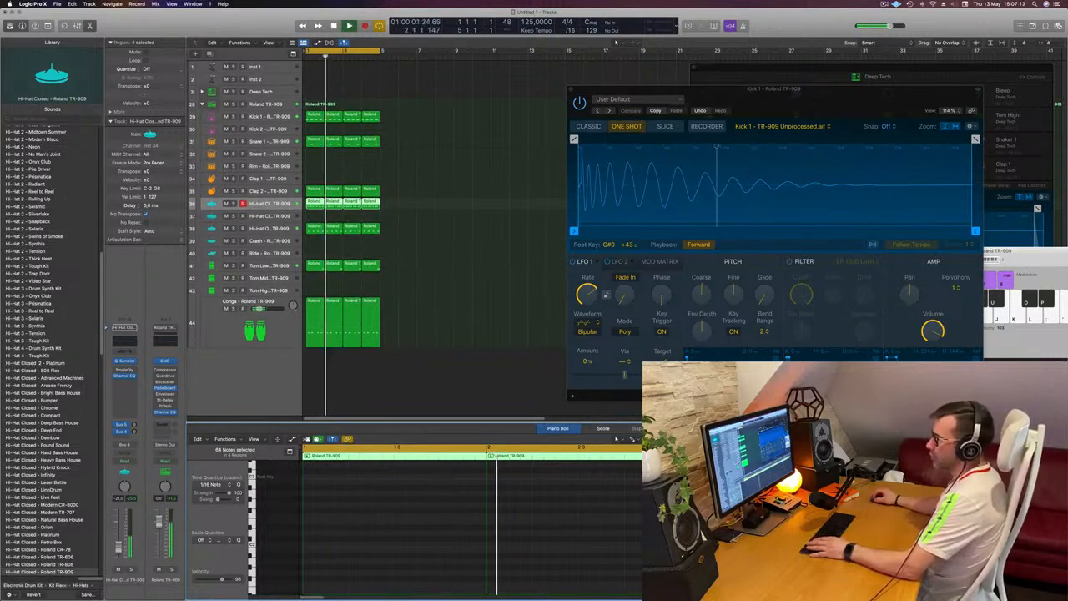
# Step: Apply a 300 Hz, 24 dB/Oct low cut in the closed hi-hat's Channel EQ and compare it with the EQ bypassed
pyautogui.click(125, 339)
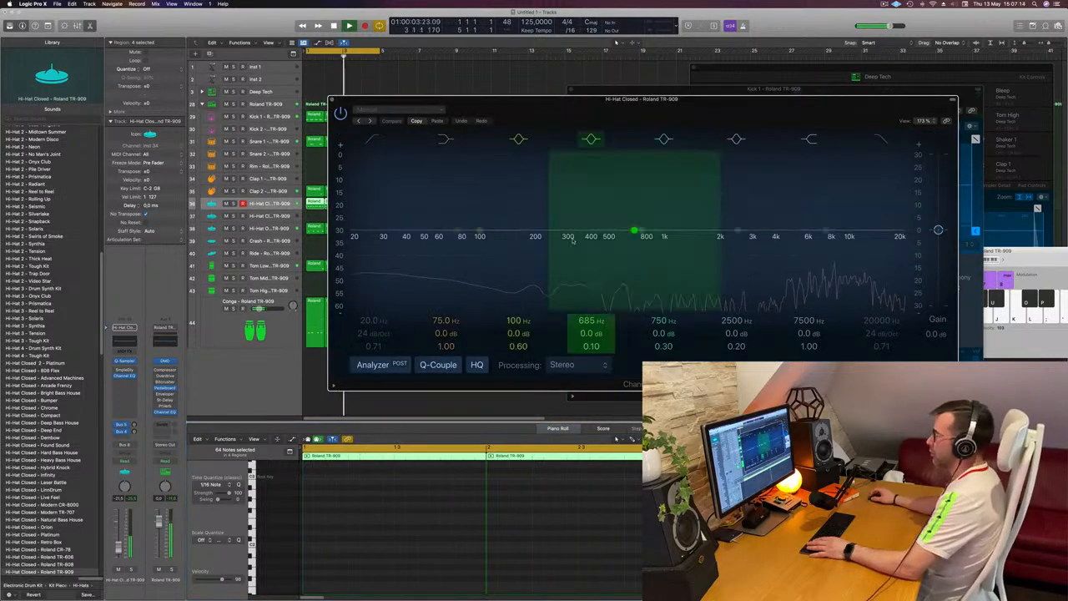
pyautogui.moveTo(364, 209); pyautogui.dragTo(667, 201)
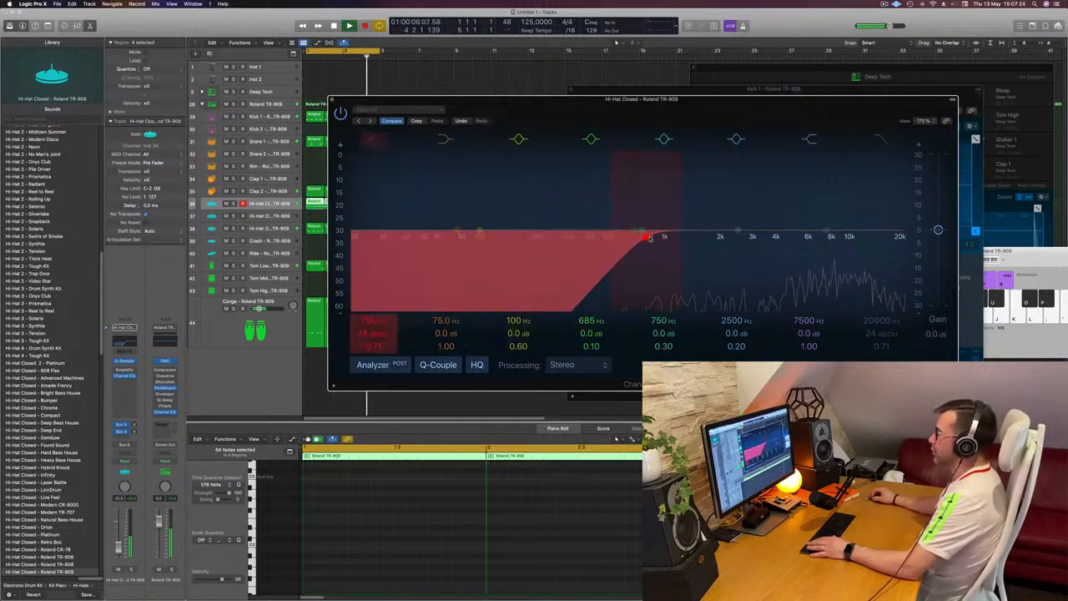
pyautogui.moveTo(550, 240); pyautogui.dragTo(571, 241)
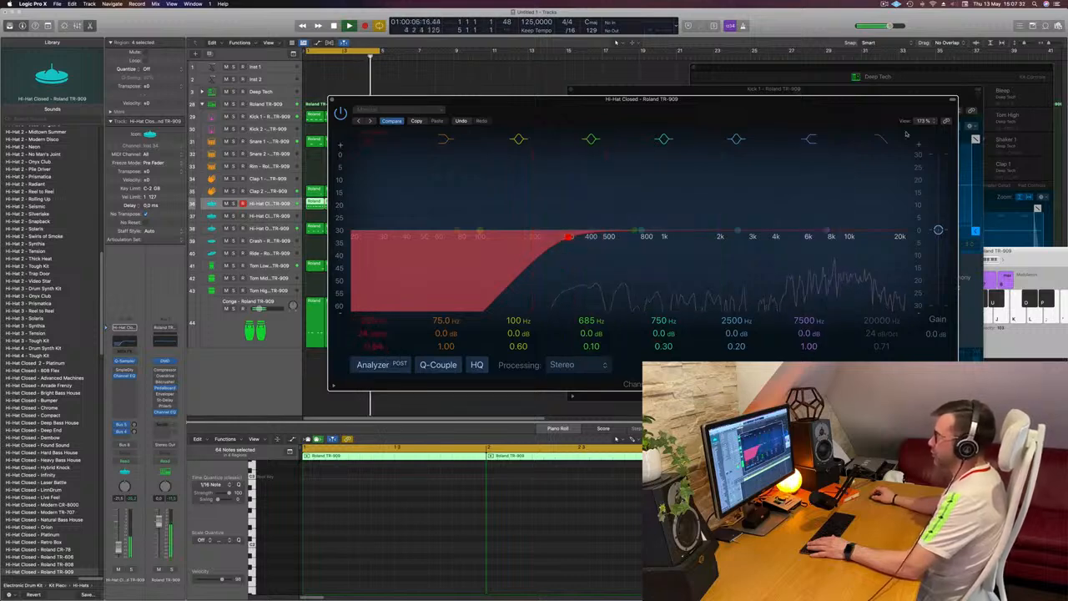
pyautogui.click(340, 113)
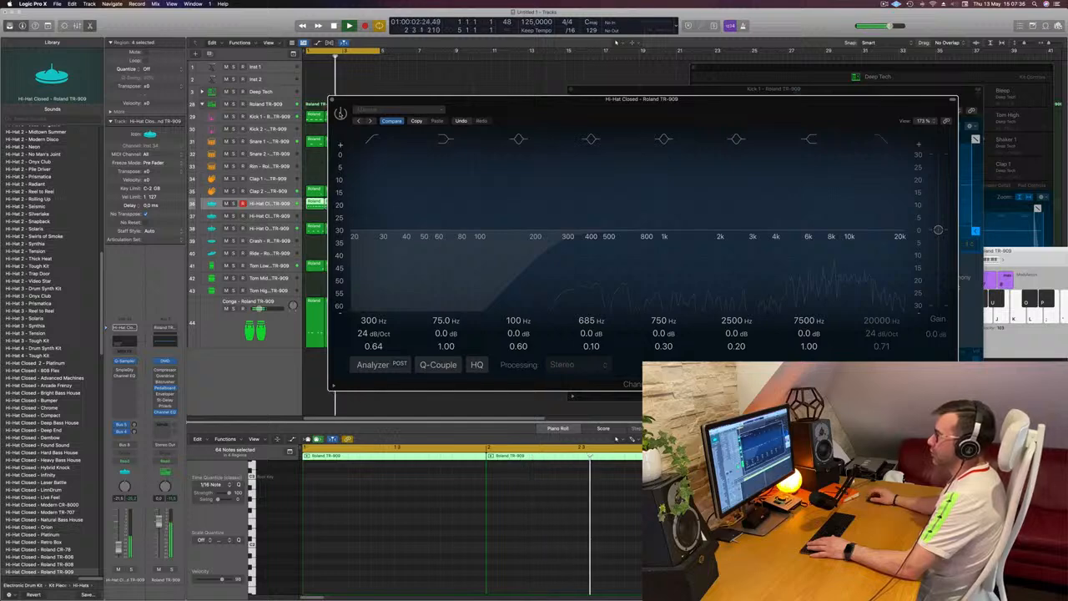
pyautogui.click(340, 114)
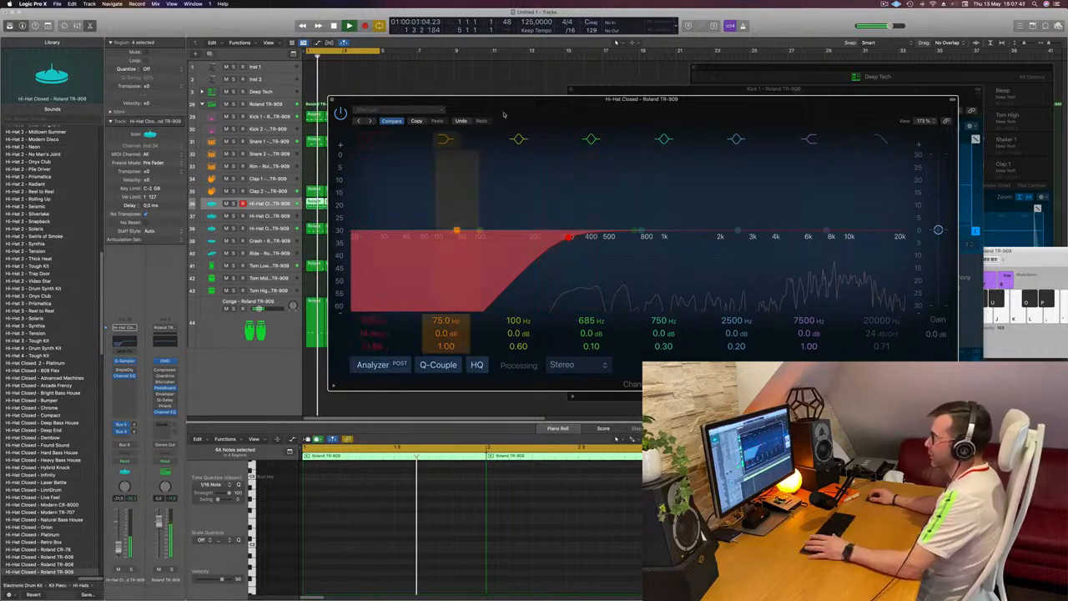
pyautogui.moveTo(505, 100); pyautogui.dragTo(518, 104)
pyautogui.moveTo(596, 107); pyautogui.dragTo(846, 124)
pyautogui.click(504, 206)
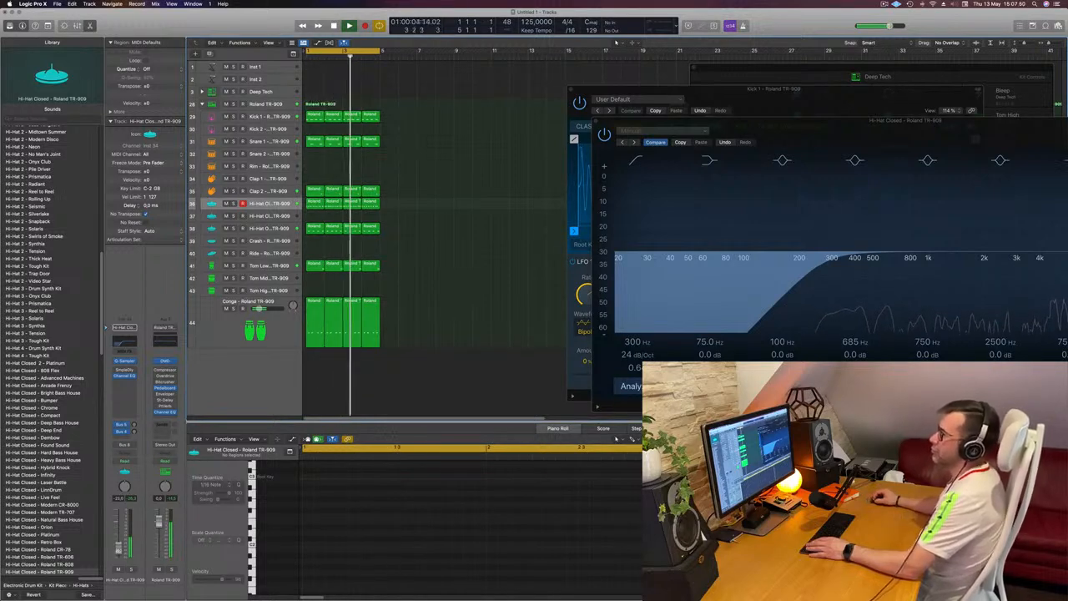
# Step: Enable the Sample Delay on the closed hi-hat with 10 ms on the left channel and 5 ms on the right
pyautogui.click(123, 371)
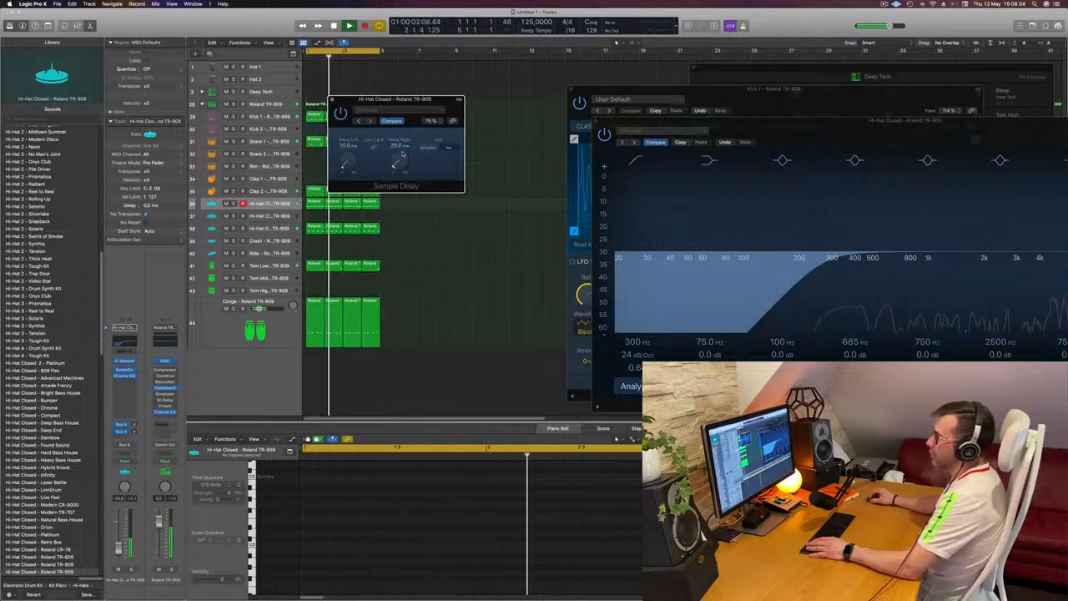
pyautogui.press('space')
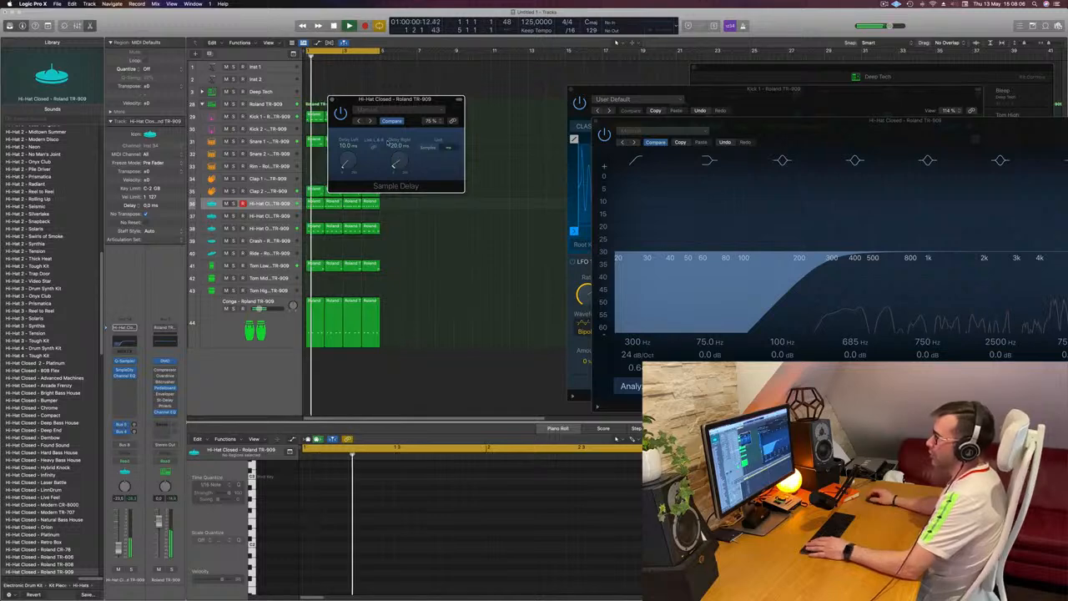
pyautogui.moveTo(399, 160); pyautogui.dragTo(399, 162)
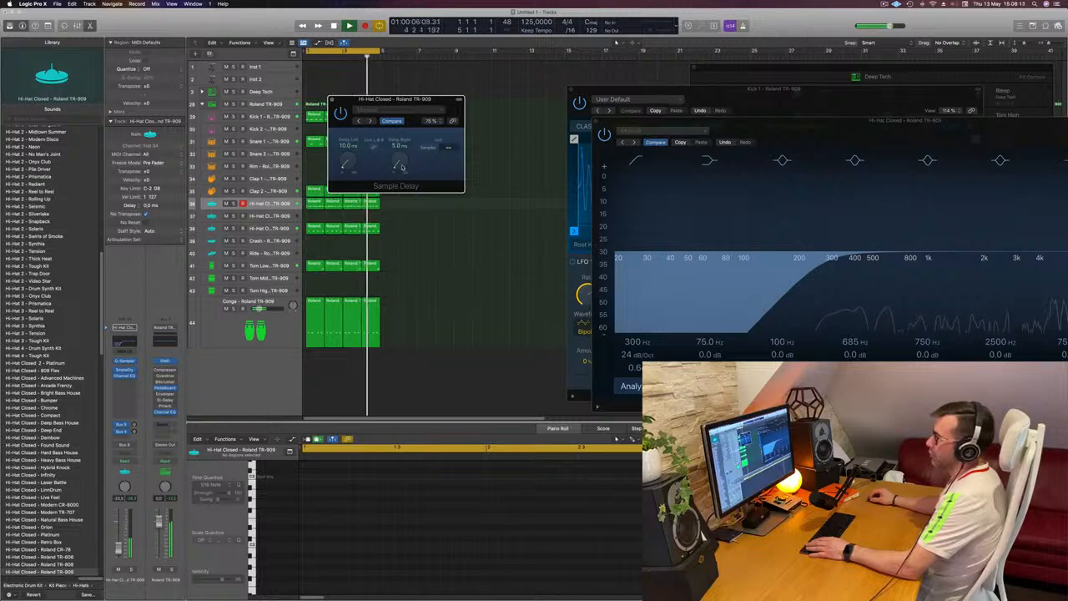
pyautogui.moveTo(425, 100); pyautogui.dragTo(499, 160)
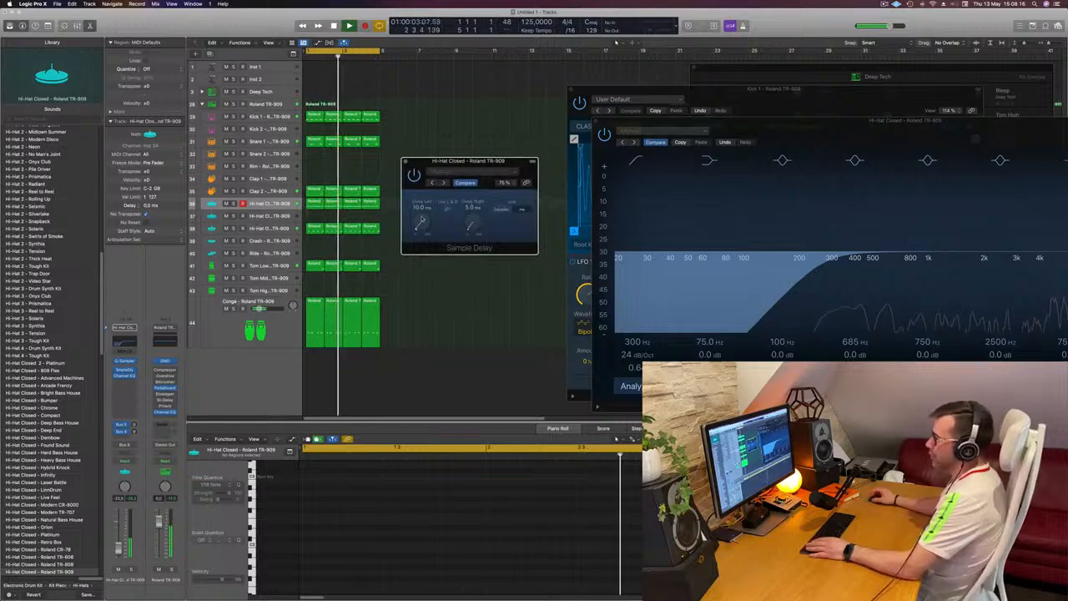
pyautogui.press('space')
pyautogui.press('space')
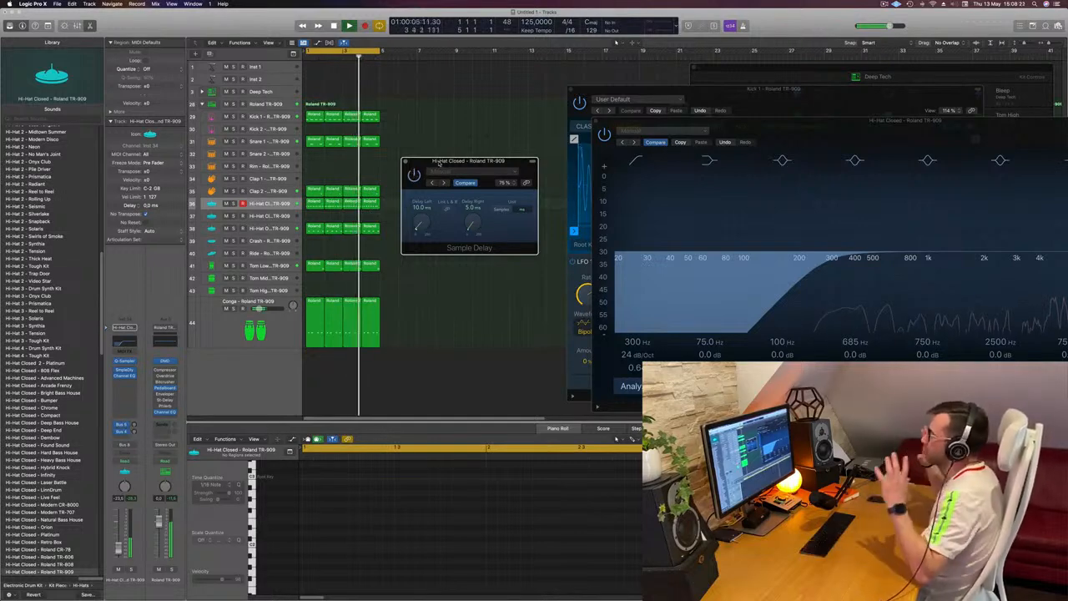
pyautogui.moveTo(439, 163); pyautogui.dragTo(426, 164)
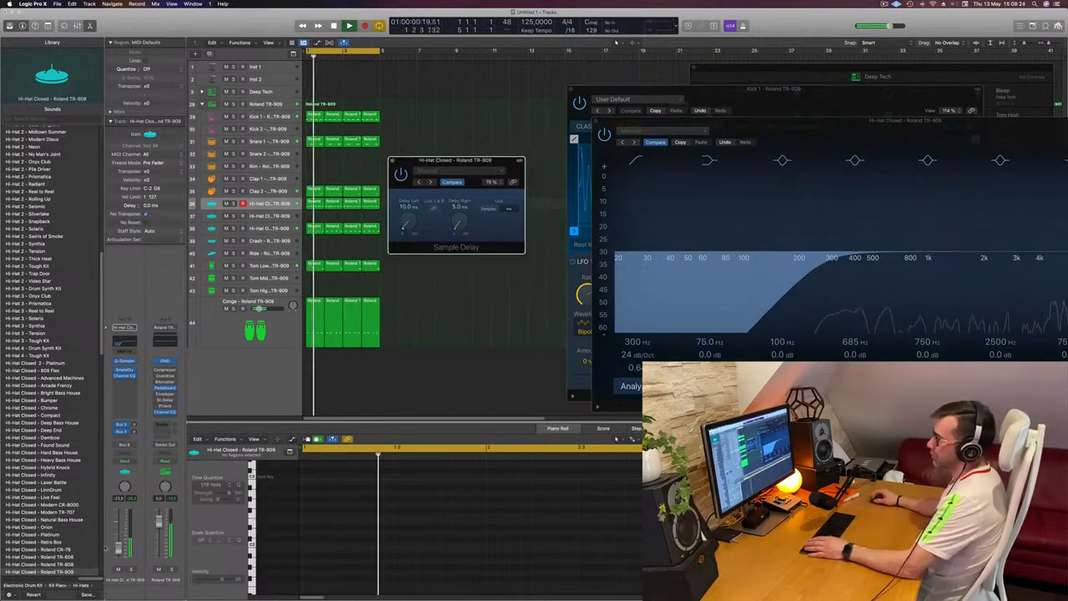
# Step: Lower the closed hi-hat track's volume slightly and close the Sample Delay window
pyautogui.moveTo(117, 544); pyautogui.dragTo(118, 546)
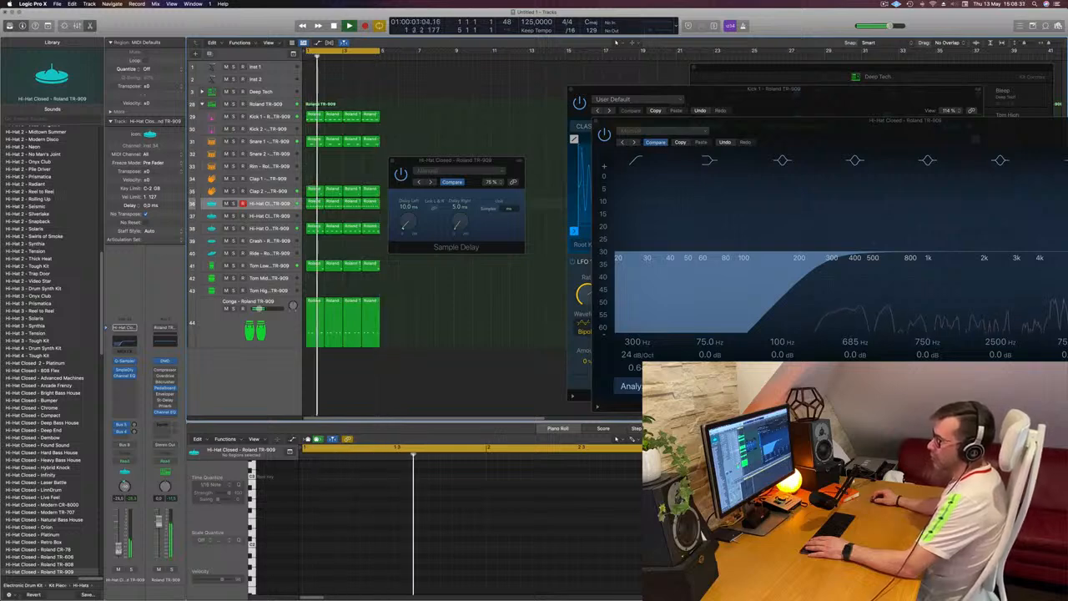
pyautogui.moveTo(409, 166); pyautogui.dragTo(332, 174)
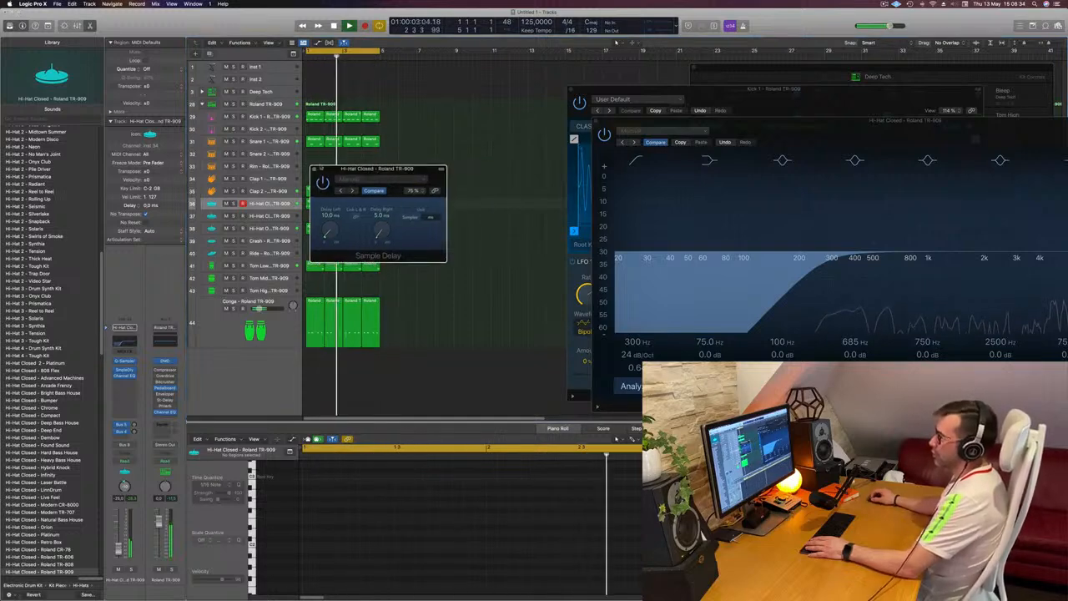
pyautogui.click(314, 169)
pyautogui.scroll(-1, 435, 219)
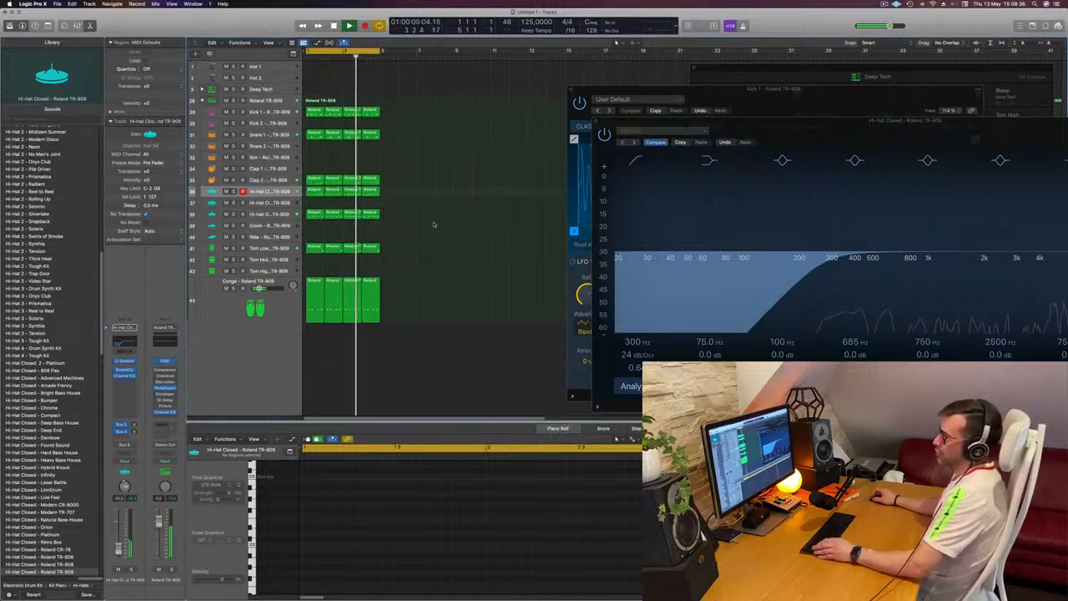
pyautogui.press('space')
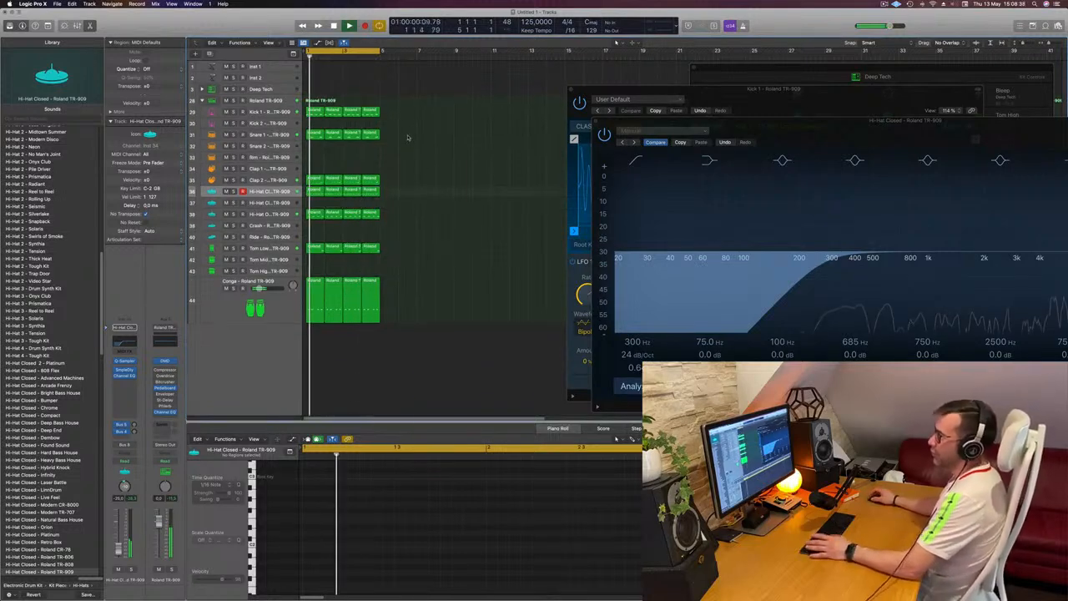
# Step: Expand the Deep Tech kit and copy the first TR-909 Kick 1 region onto its Kick 1 track at bar 1
pyautogui.click(313, 112)
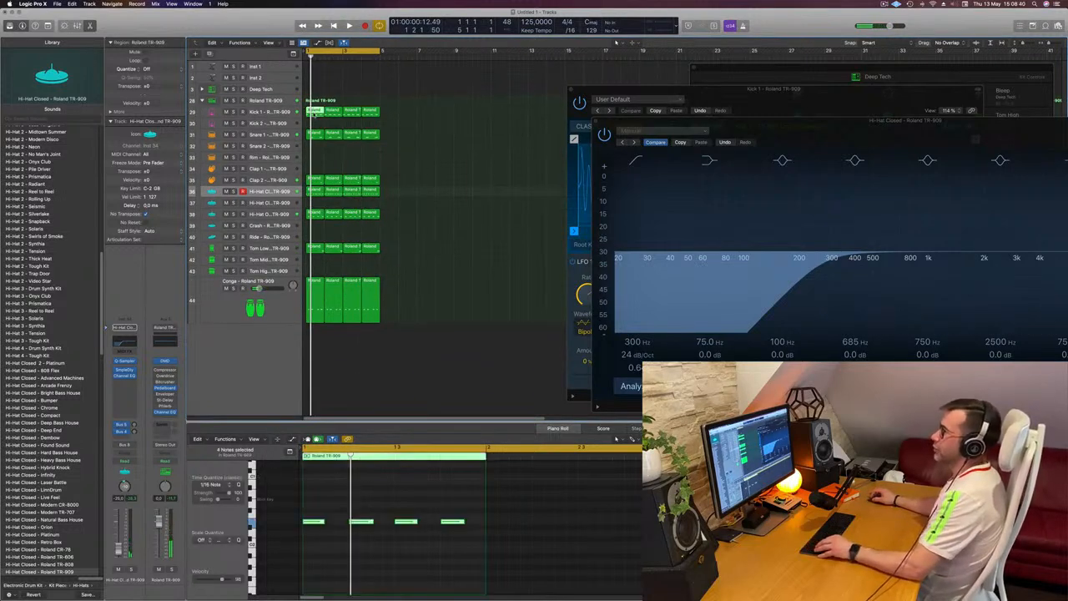
pyautogui.click(262, 88)
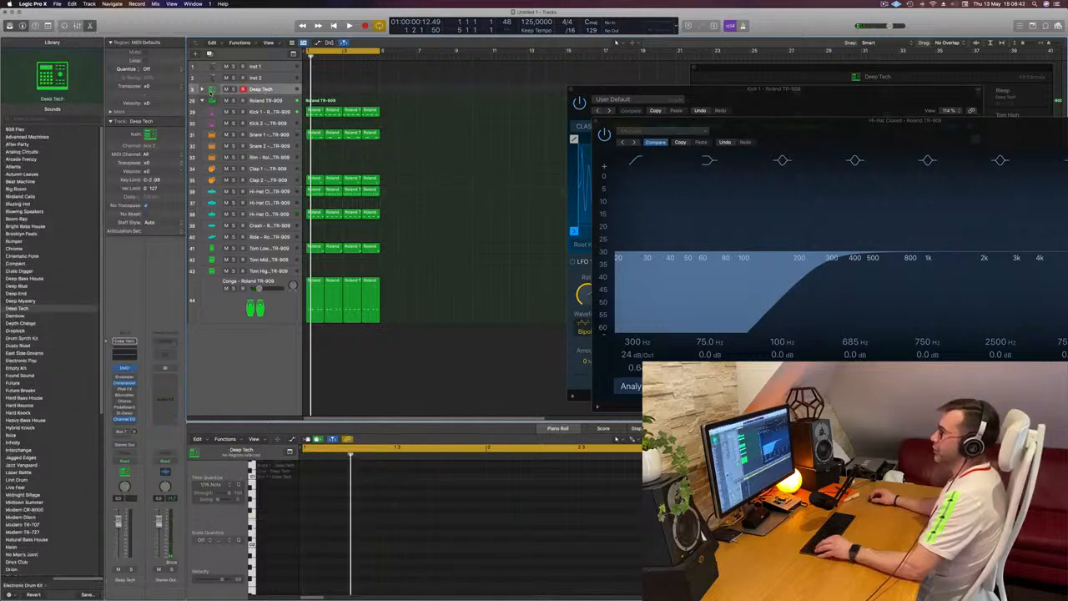
pyautogui.click(201, 89)
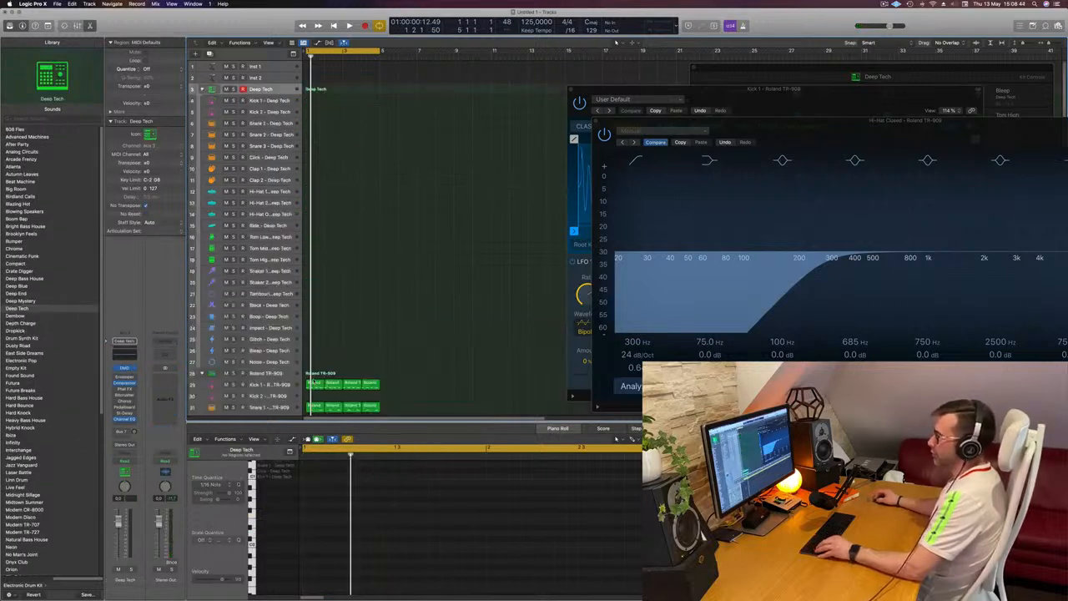
pyautogui.click(311, 384)
pyautogui.moveTo(314, 383); pyautogui.dragTo(316, 101)
pyautogui.press('space')
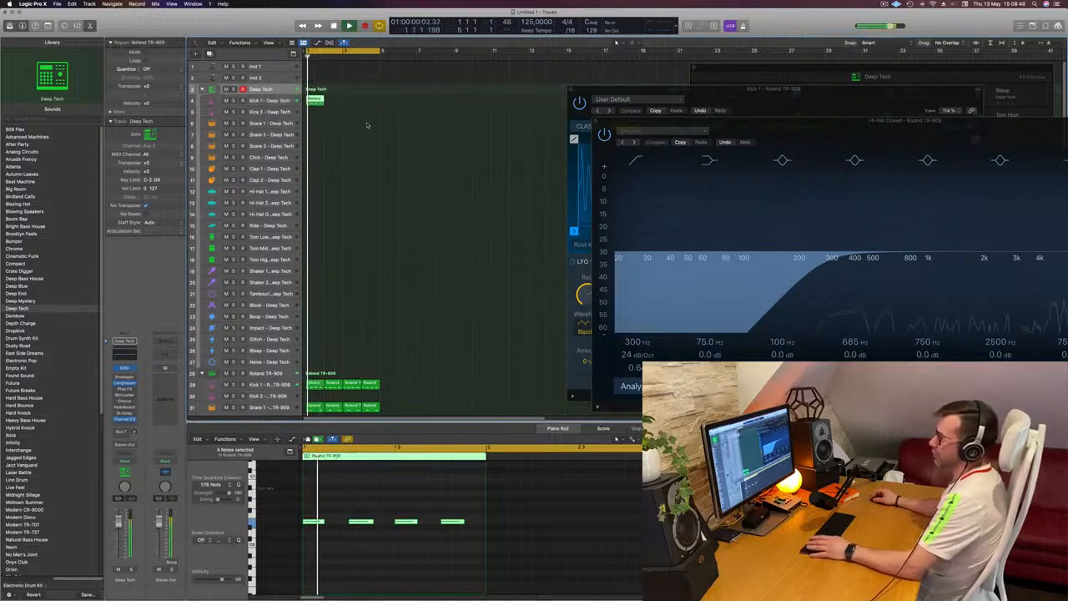
# Step: Lower the Deep Tech Kick 1 track's volume to about -12 dB while auditioning it with the loop
pyautogui.click(275, 101)
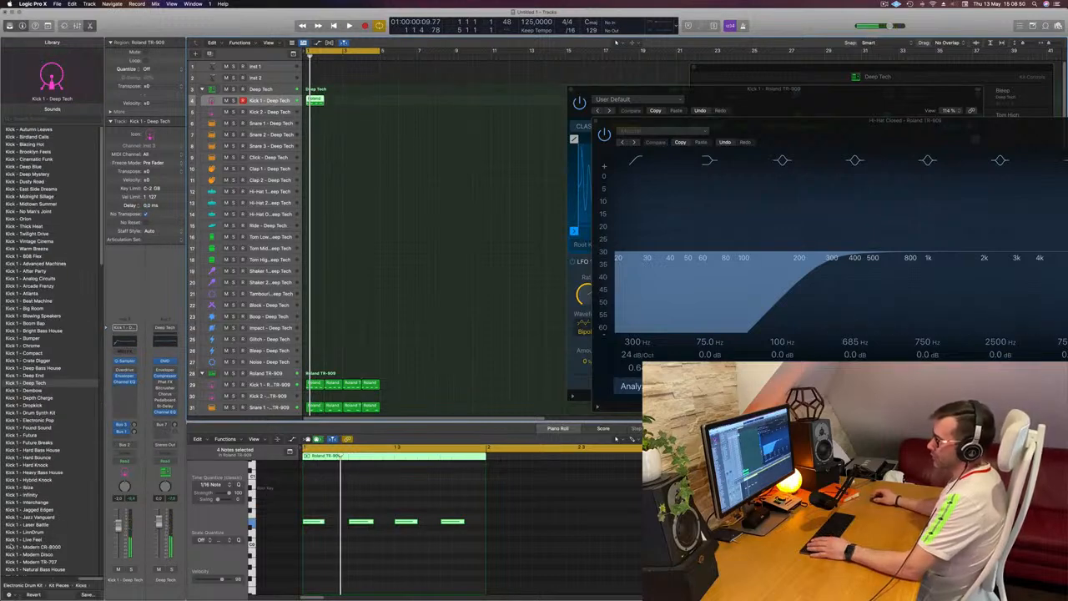
pyautogui.press('space')
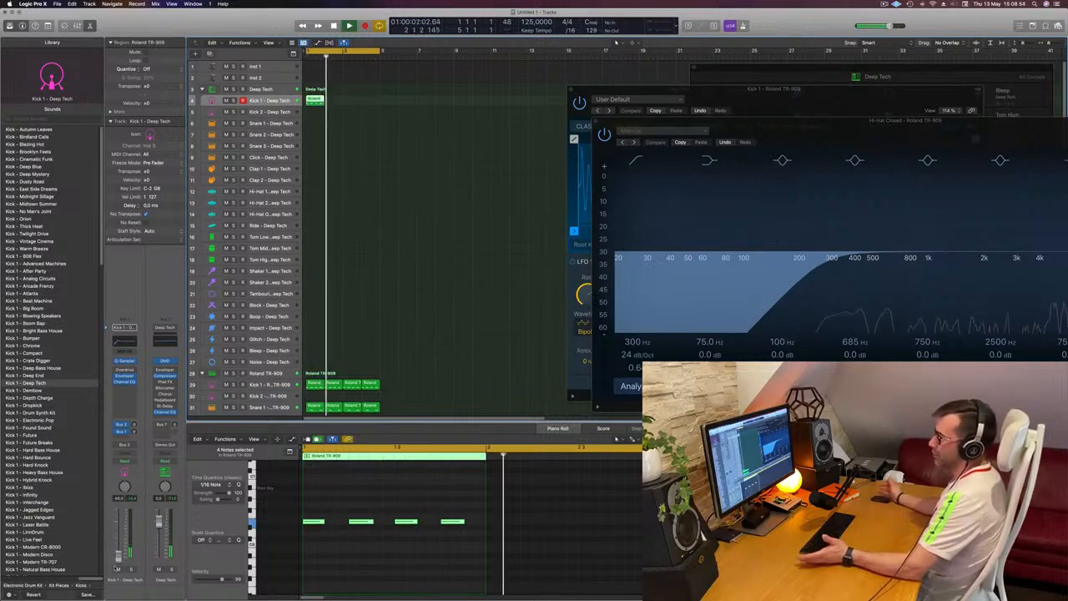
pyautogui.press('space')
pyautogui.press('space')
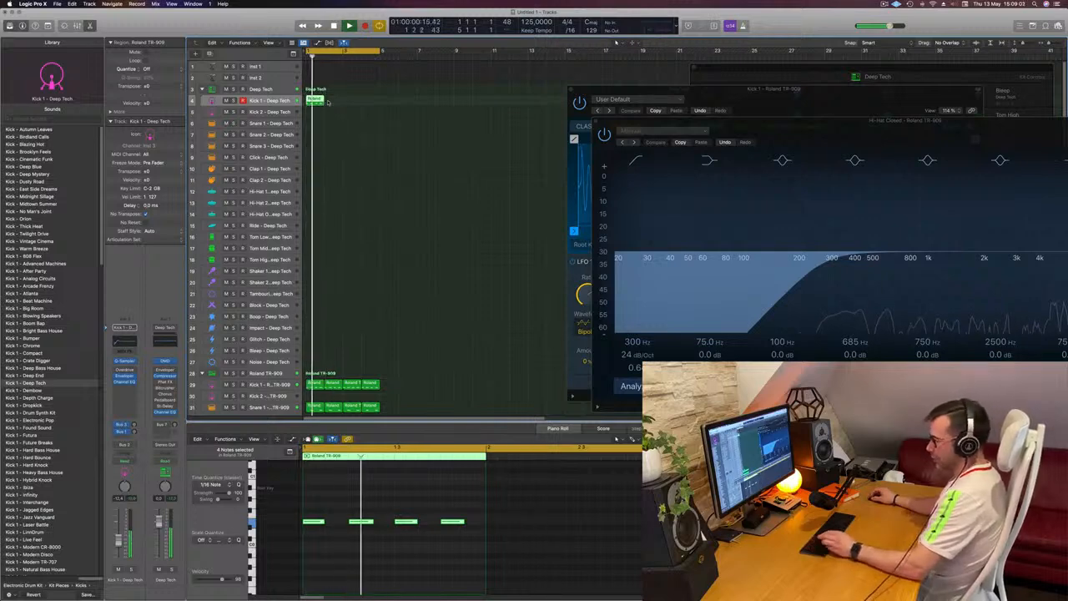
# Step: Repeat the Deep Tech Kick 1 region three times to fill the four-bar loop and select all four regions
pyautogui.press('super+r')
pyautogui.press('super+r')
pyautogui.press('super+r')
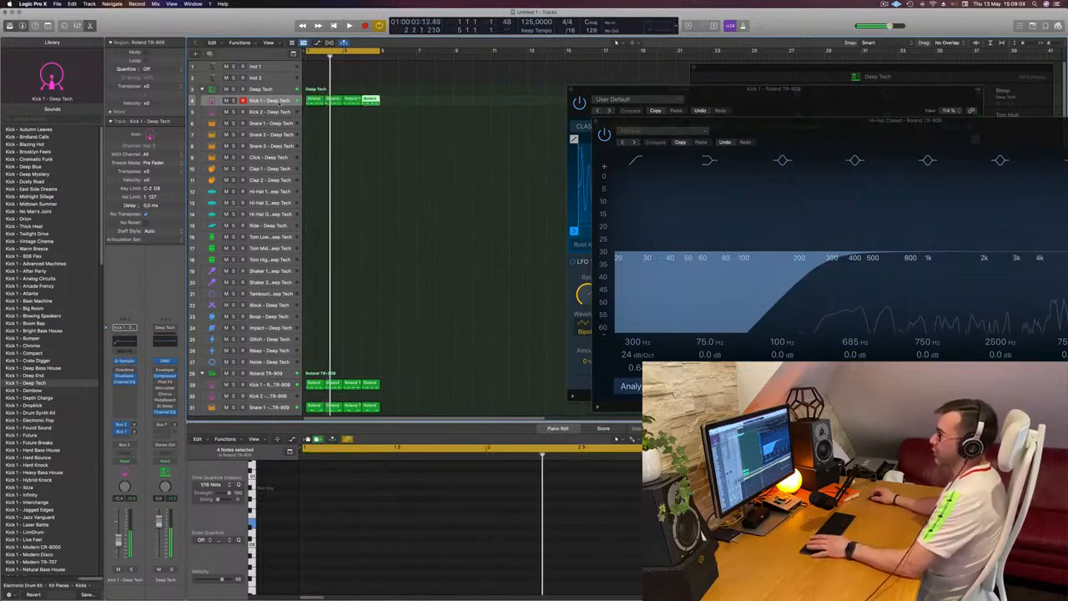
pyautogui.press('space')
pyautogui.moveTo(414, 99); pyautogui.dragTo(303, 122)
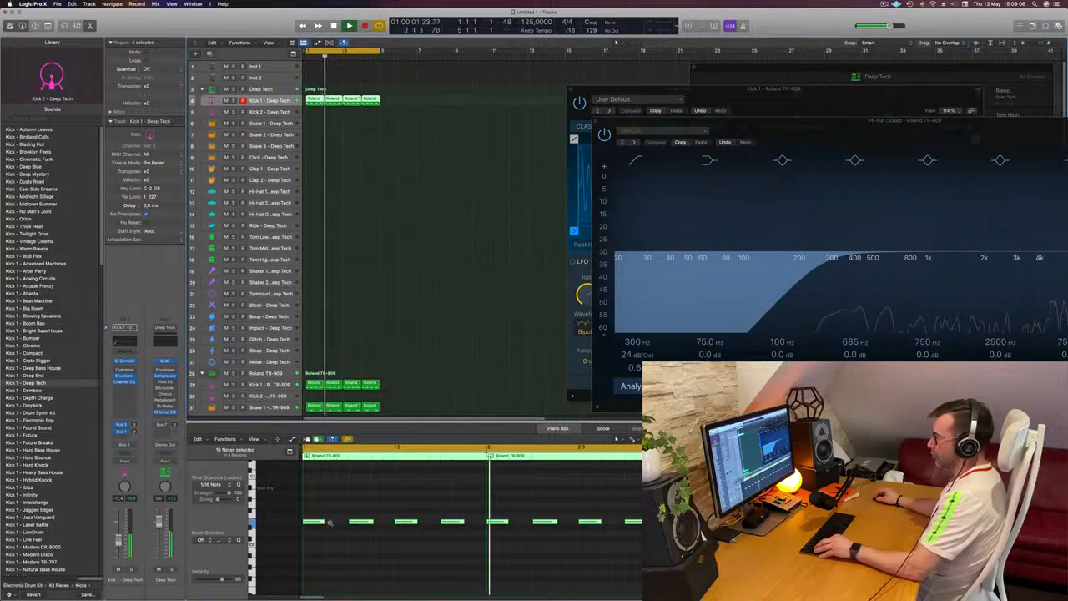
pyautogui.scroll(-2, 332, 523)
pyautogui.hscroll(4, 334, 525)
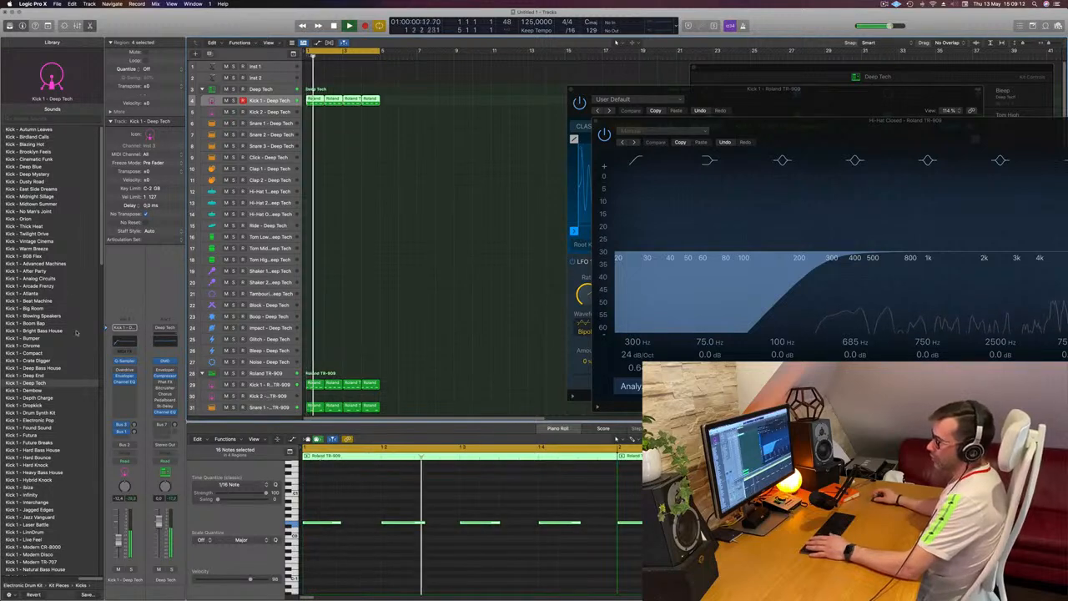
# Step: Audition several Kick 2 patches on the first Deep Tech kick track and load Kick 2 - Arcade Frenzy
pyautogui.scroll(-3, 72, 350)
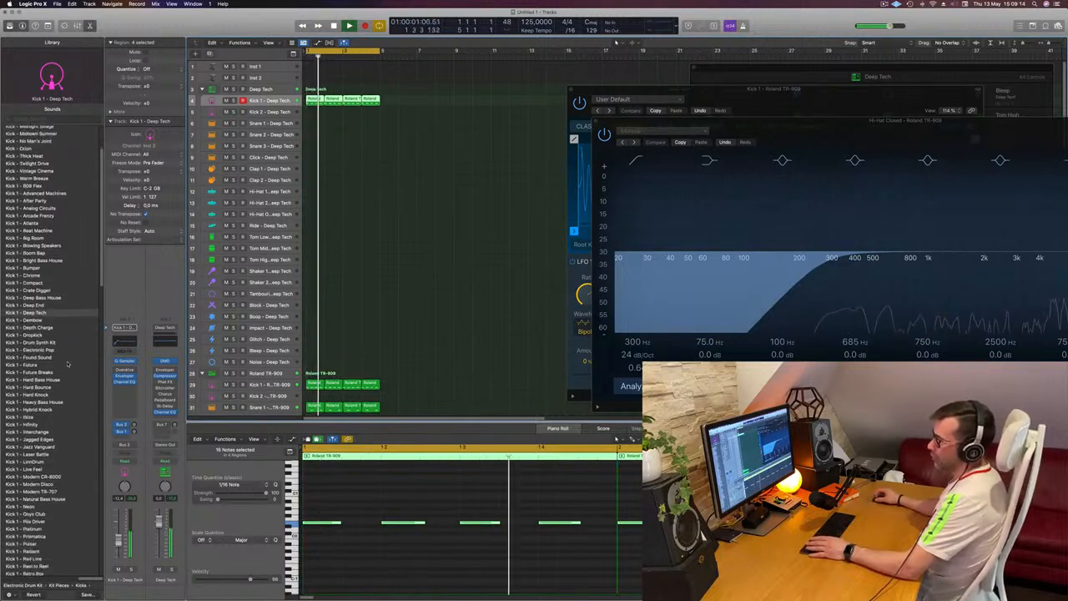
pyautogui.scroll(-15, 67, 364)
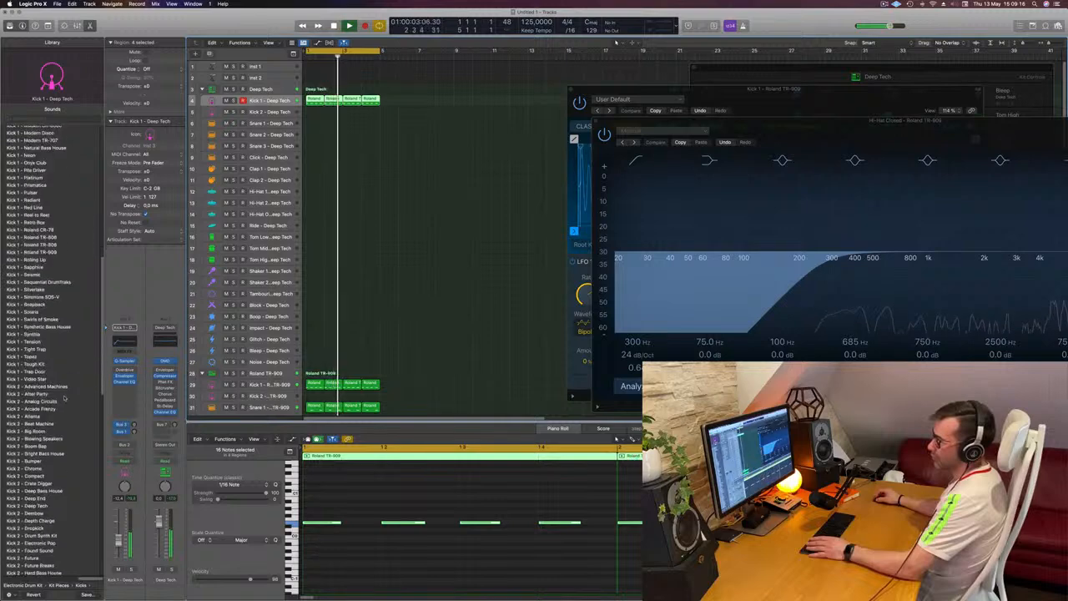
pyautogui.click(27, 387)
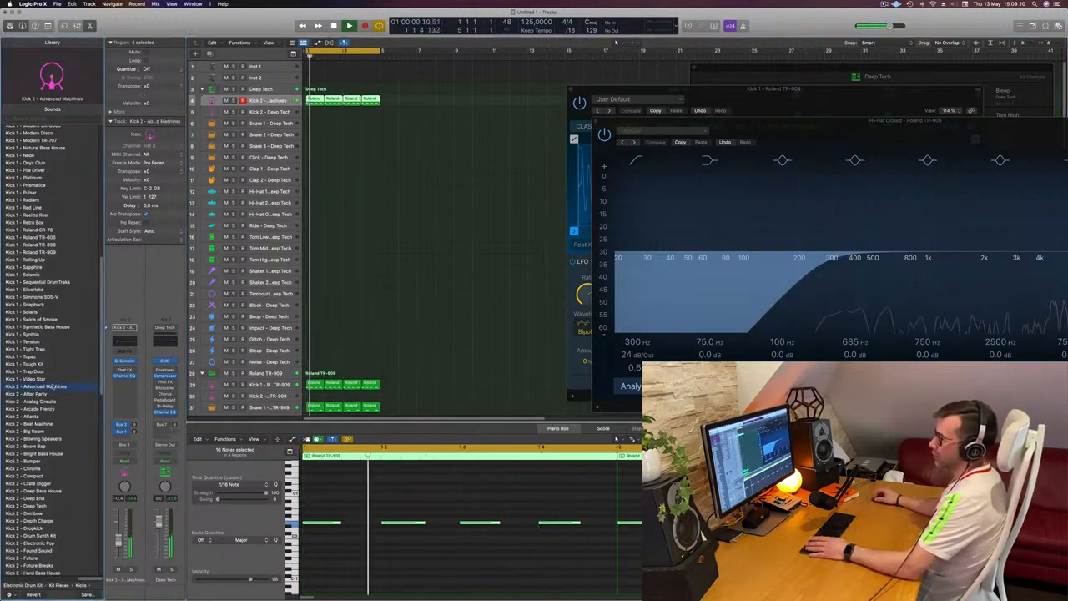
pyautogui.click(38, 394)
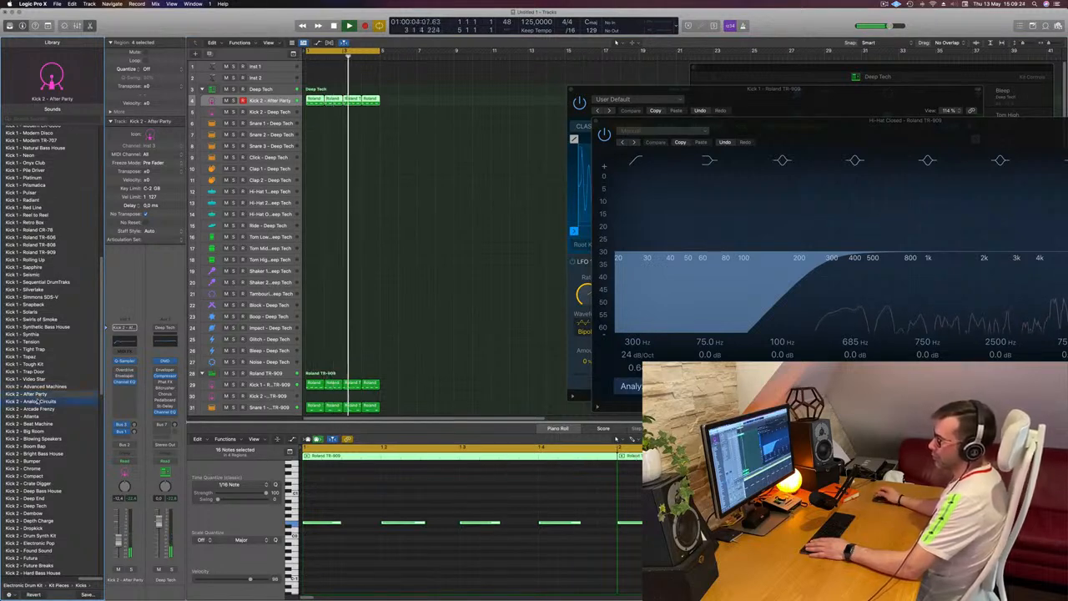
pyautogui.click(38, 402)
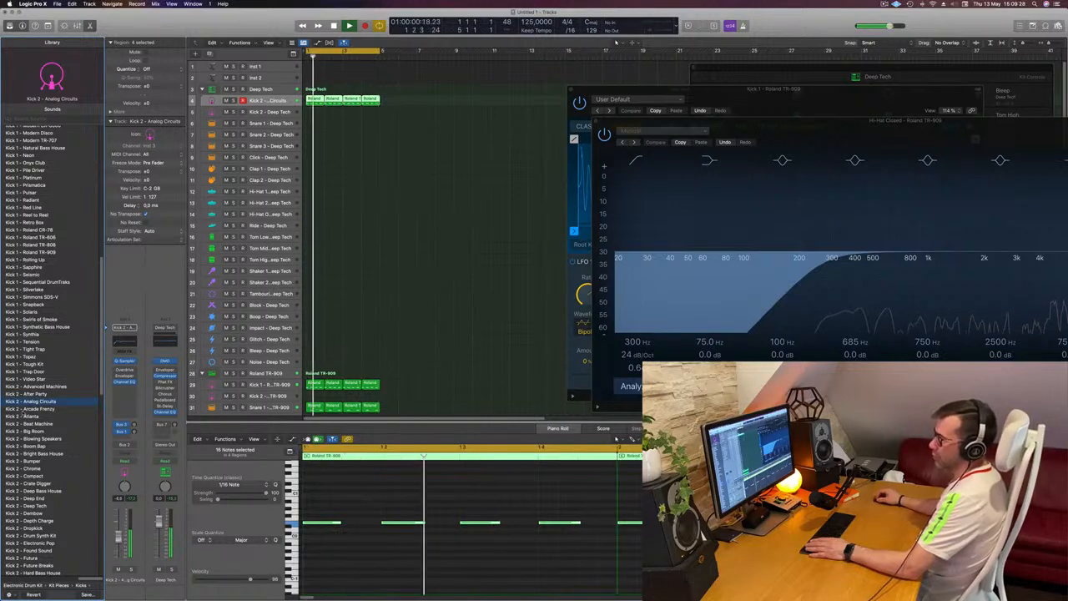
pyautogui.press('Down')
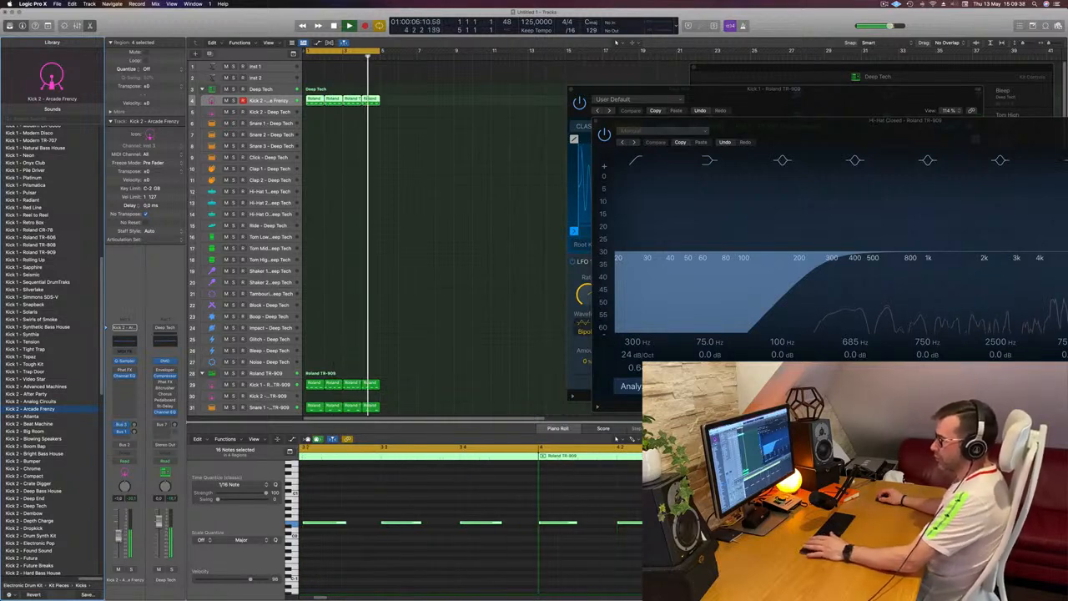
# Step: Audition the Arcade Frenzy kick in solo and set its track volume to 0.0 dB
pyautogui.click(130, 570)
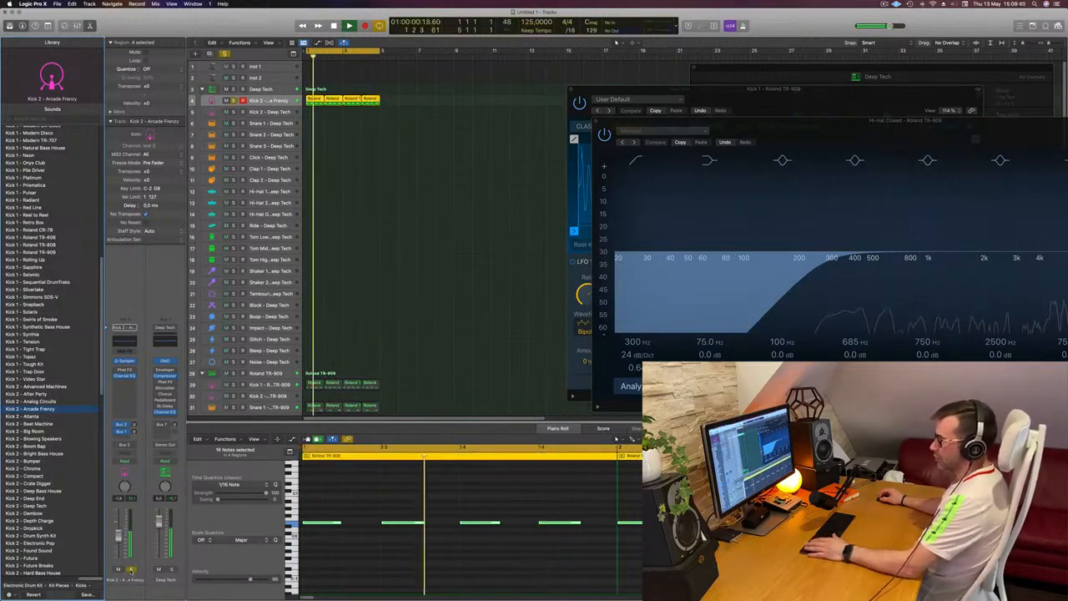
pyautogui.click(130, 569)
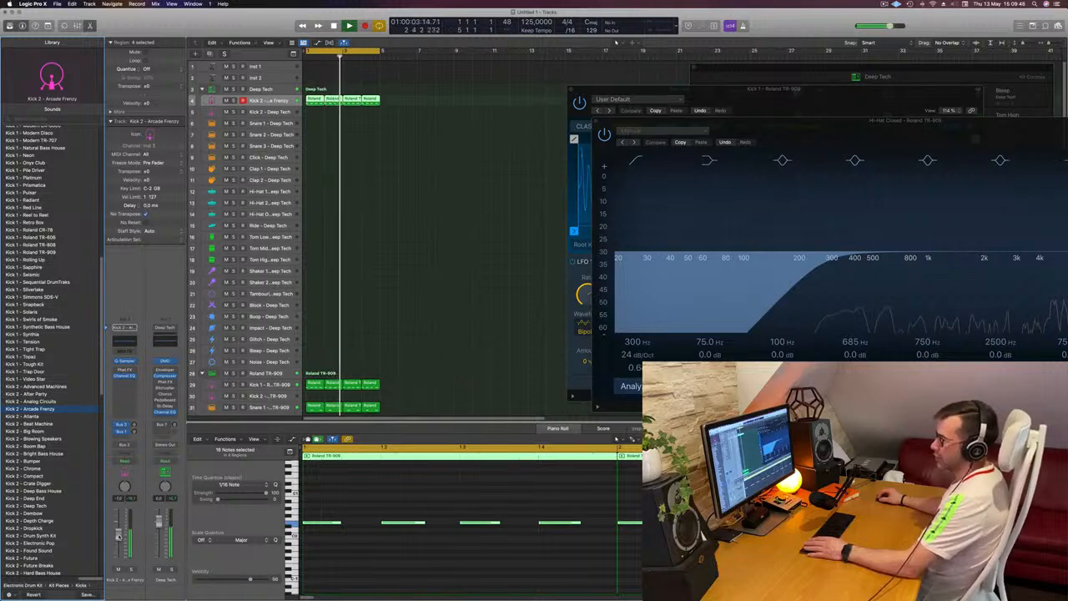
pyautogui.hscroll(-3, 389, 271)
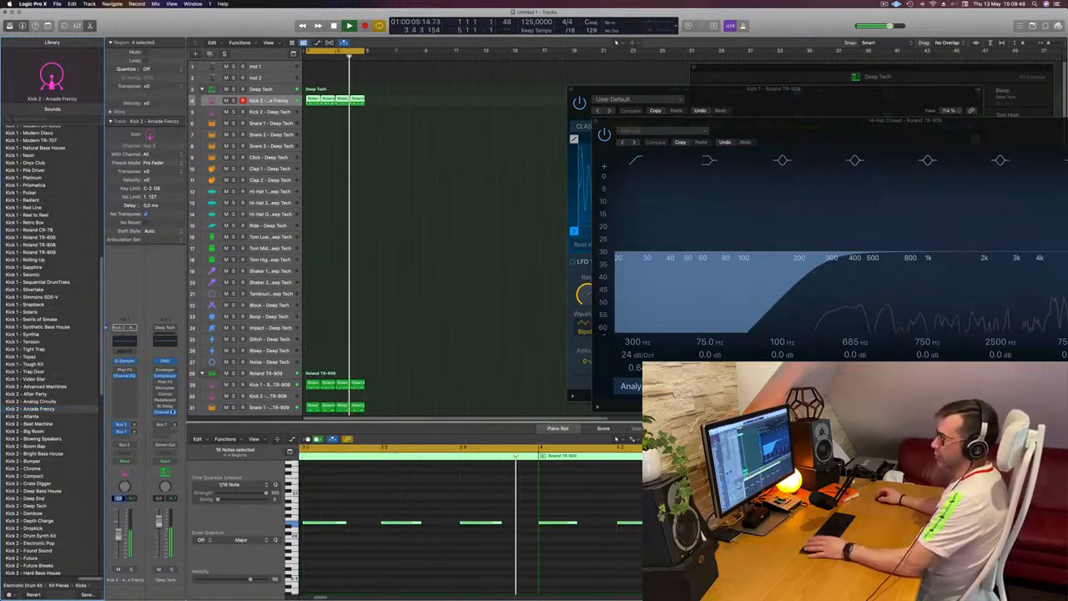
pyautogui.click(423, 298)
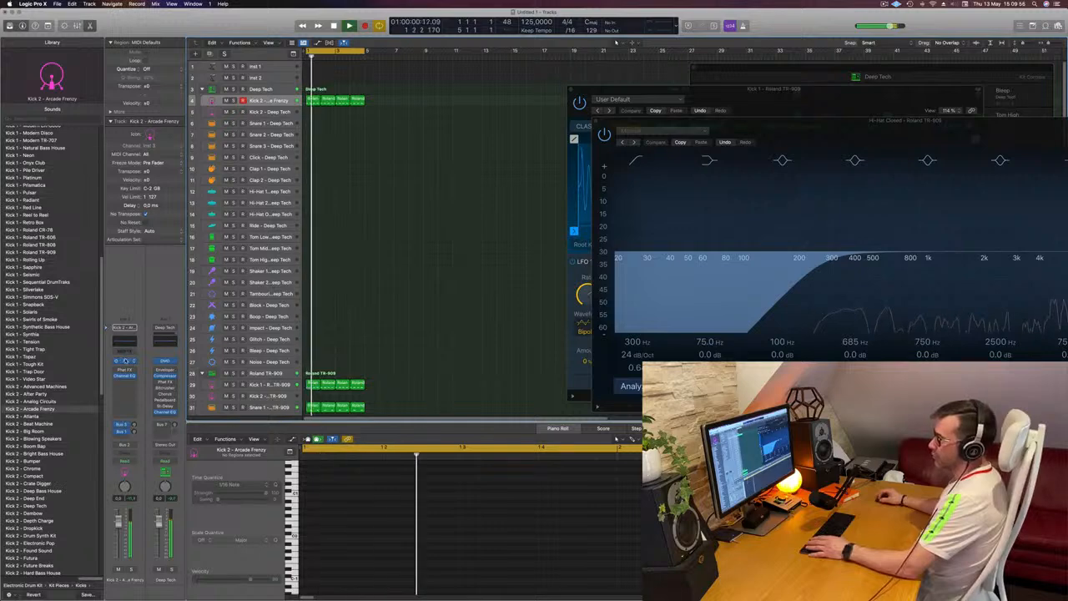
# Step: Add a fade-out of about 1.32 s to the Arcade Frenzy kick in Quick Sampler and shorten the sample end to about 1.39 s
pyautogui.click(125, 361)
pyautogui.moveTo(538, 101); pyautogui.dragTo(580, 101)
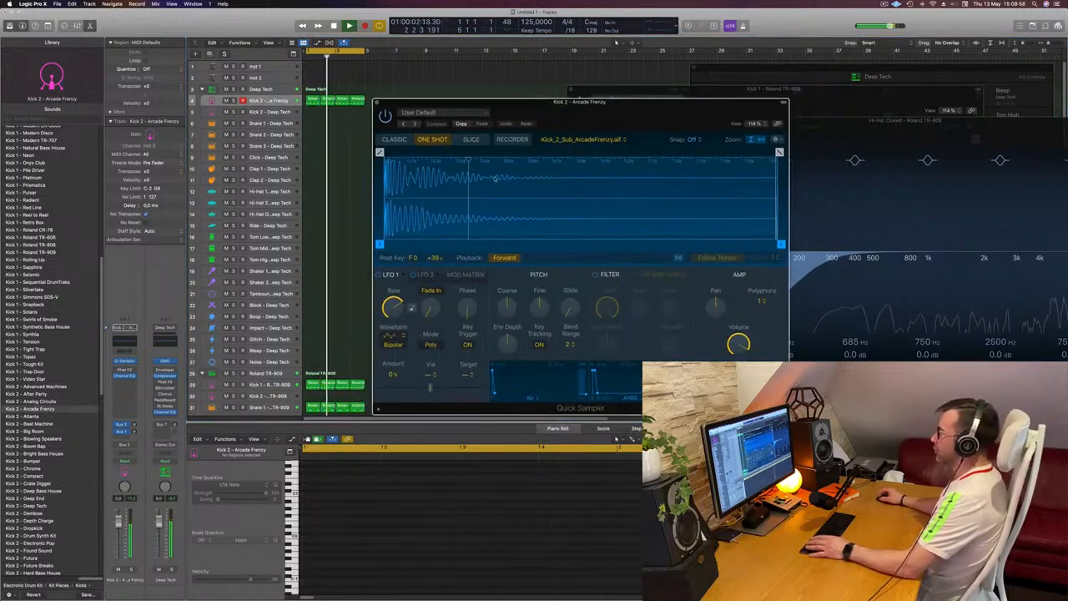
pyautogui.moveTo(778, 152); pyautogui.dragTo(463, 152)
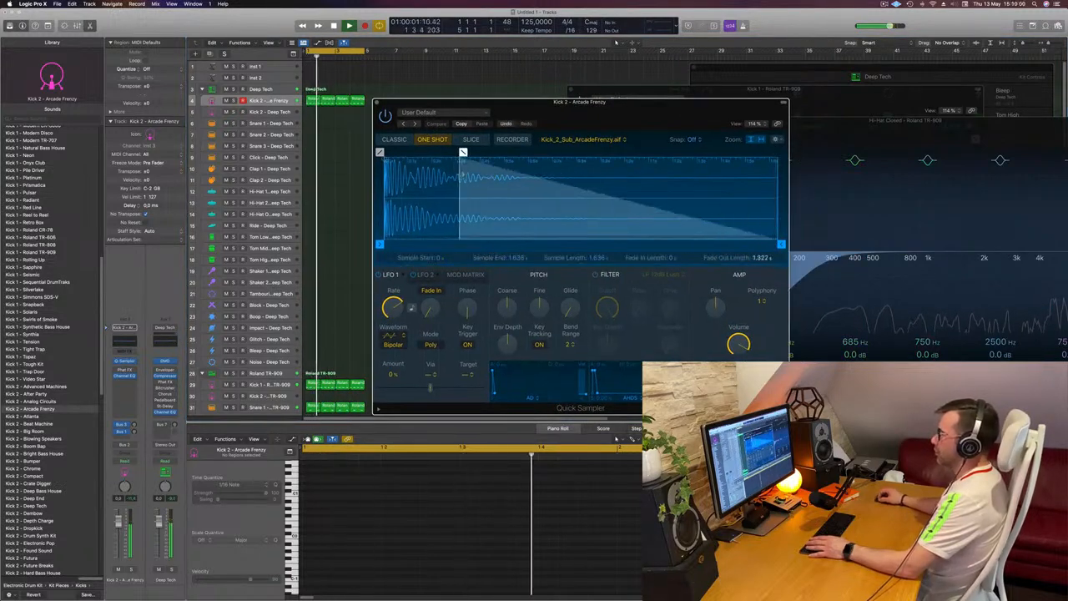
pyautogui.moveTo(603, 103); pyautogui.dragTo(721, 105)
pyautogui.moveTo(898, 244); pyautogui.dragTo(883, 244)
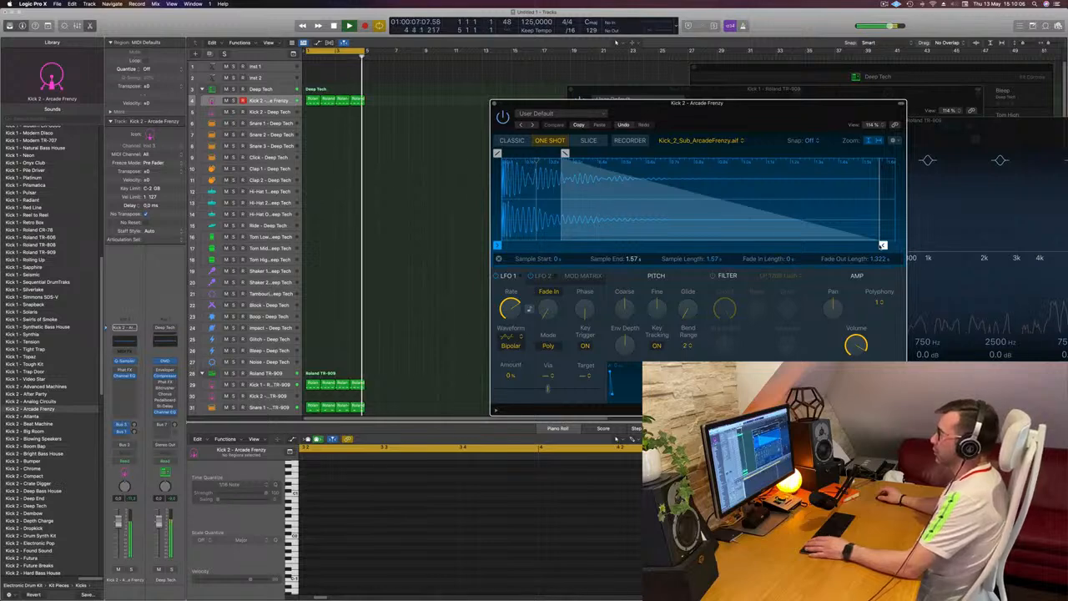
pyautogui.moveTo(882, 245)
pyautogui.mouseDown()
pyautogui.moveTo(864, 247)
pyautogui.moveTo(874, 247)
pyautogui.mouseUp()
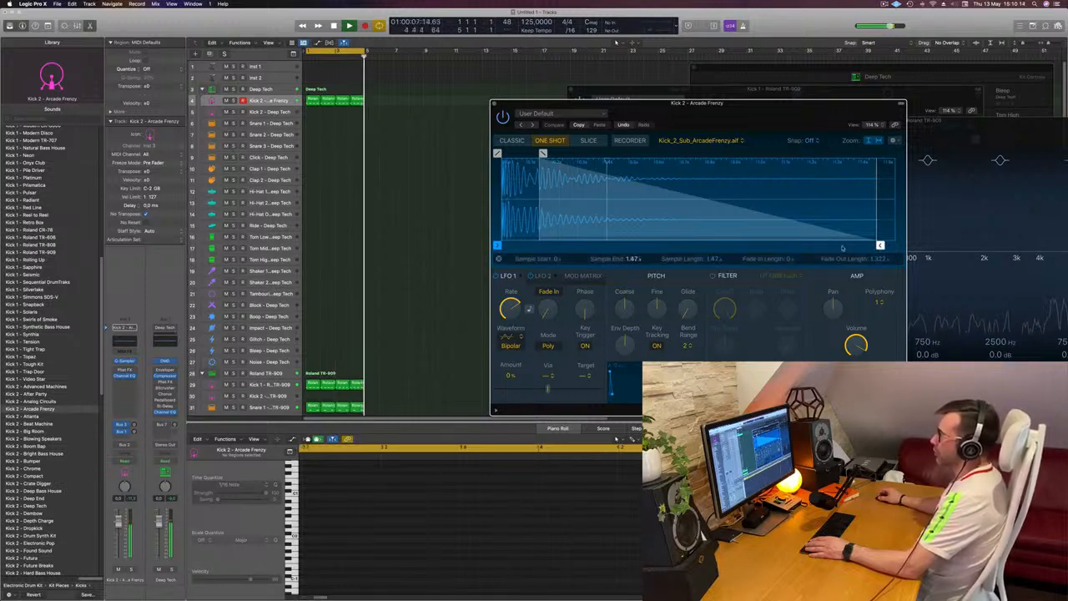
pyautogui.moveTo(878, 245); pyautogui.dragTo(858, 247)
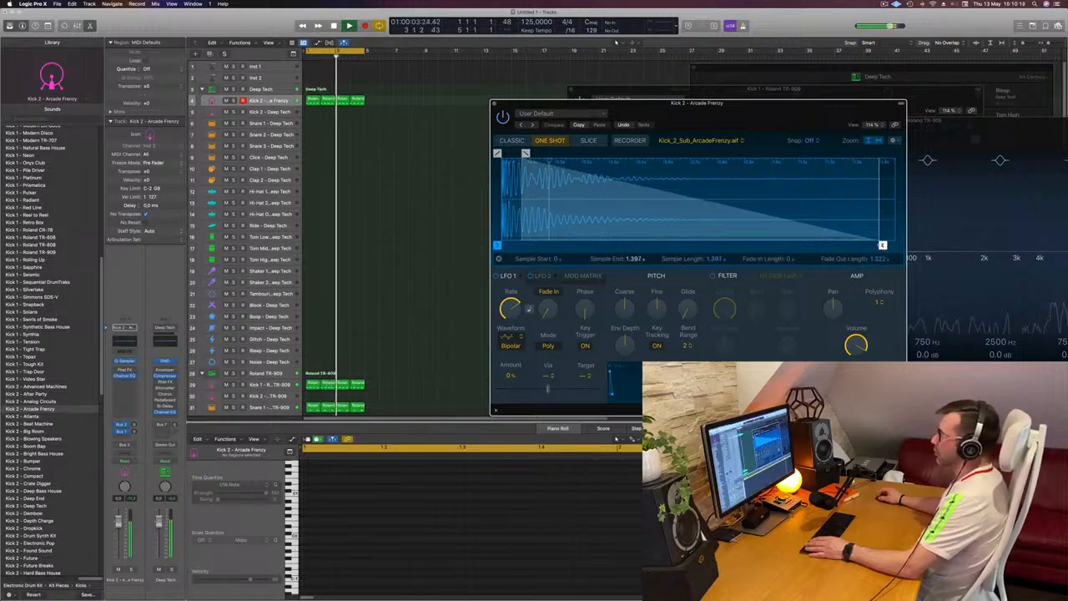
pyautogui.click(494, 104)
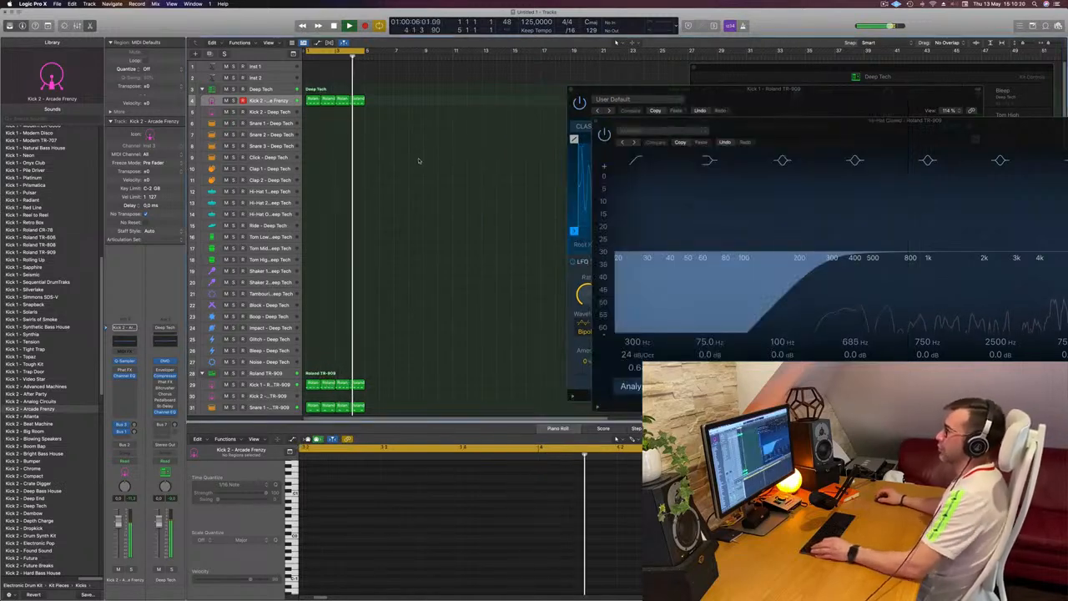
# Step: Name all regions in the arrangement after their tracks
pyautogui.scroll(-5, 421, 161)
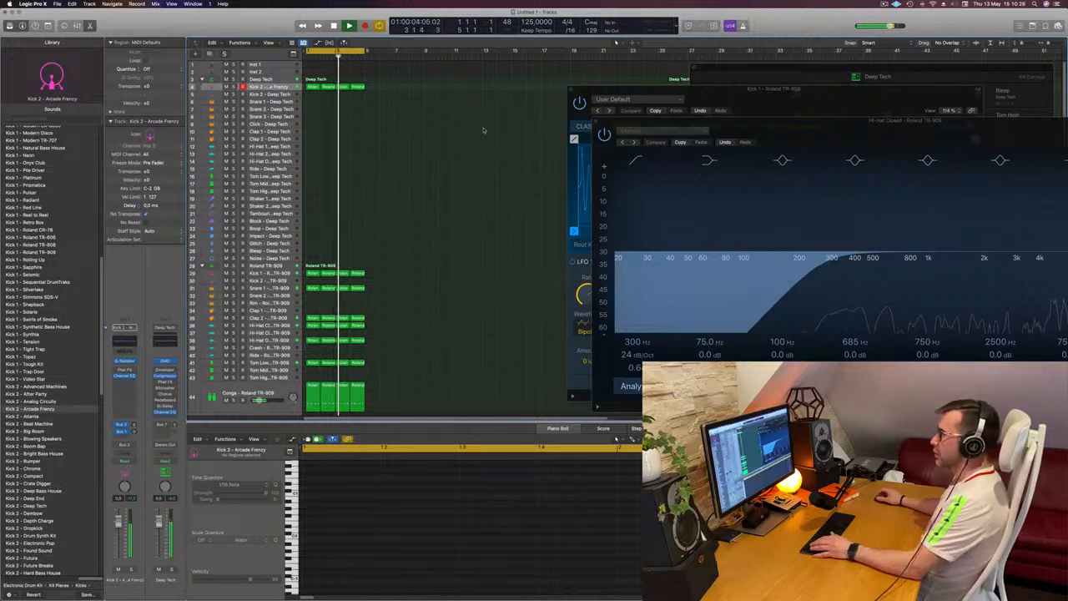
pyautogui.press('super+a')
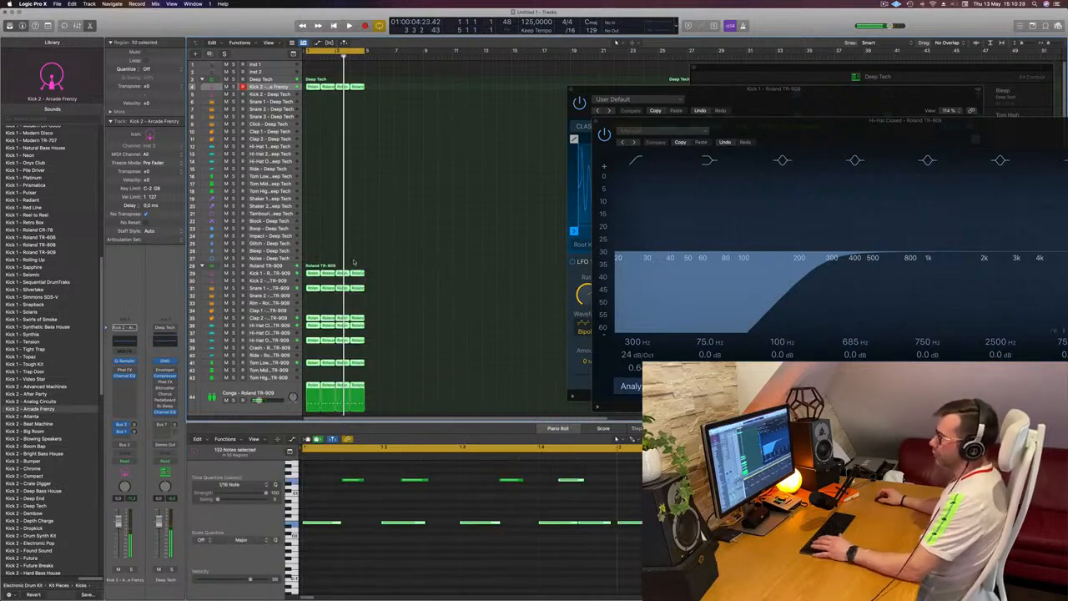
pyautogui.rightClick(324, 271)
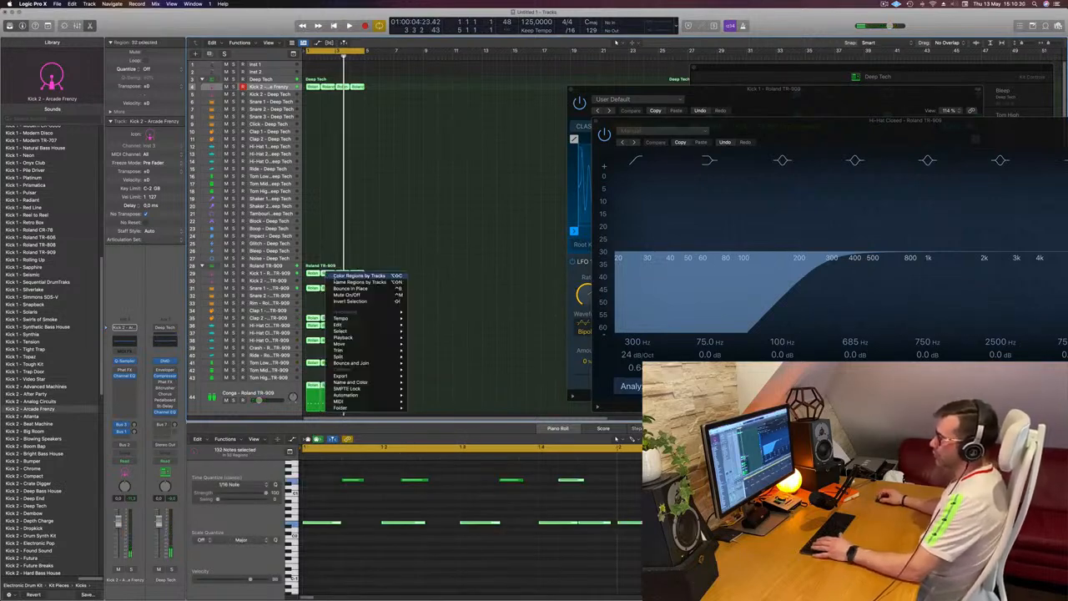
pyautogui.click(334, 282)
pyautogui.click(398, 317)
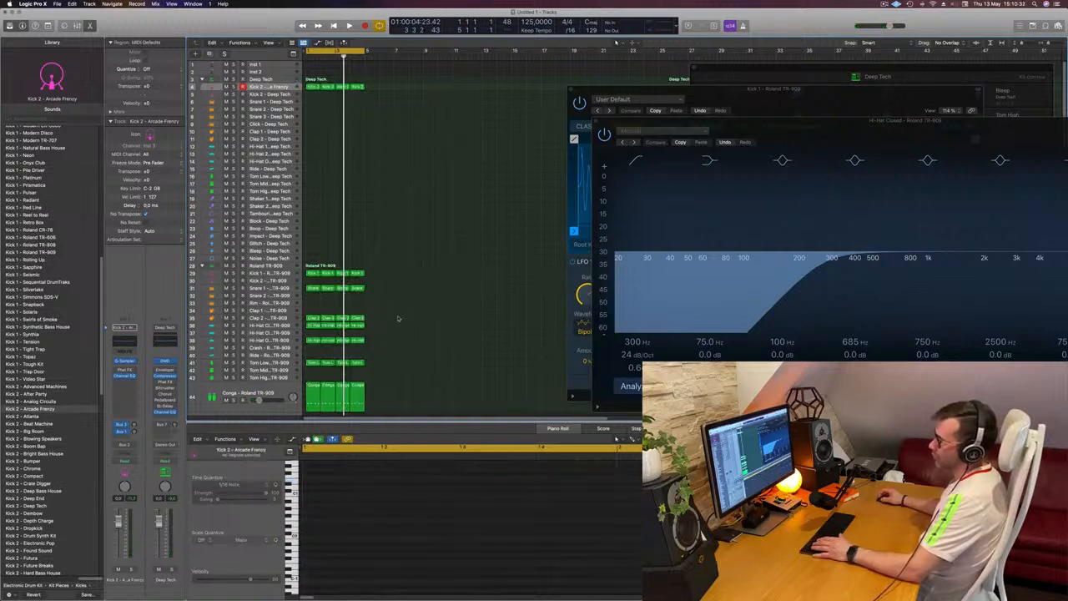
# Step: Copy a TR-909 closed hi-hat region onto the Deep Tech Shaker 2 track at bar 1 and audition it with the loop
pyautogui.click(326, 327)
pyautogui.moveTo(338, 284); pyautogui.dragTo(309, 208)
pyautogui.press('space')
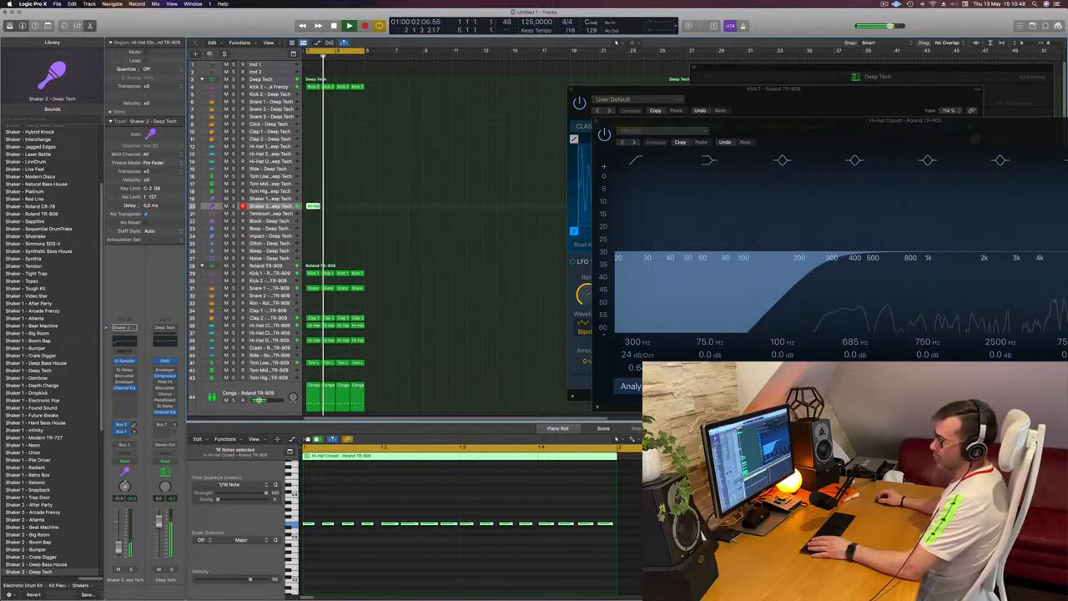
pyautogui.press('space')
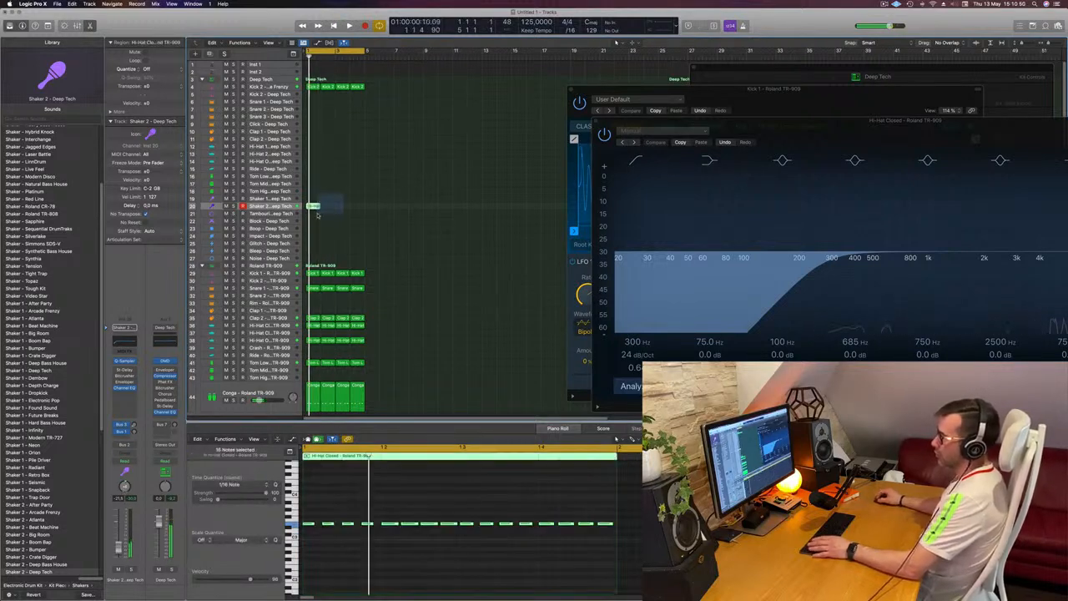
# Step: Repeat the Shaker 2 region through bar 4, delete the surplus copy at bar 5, and play the loop
pyautogui.press('super+r')
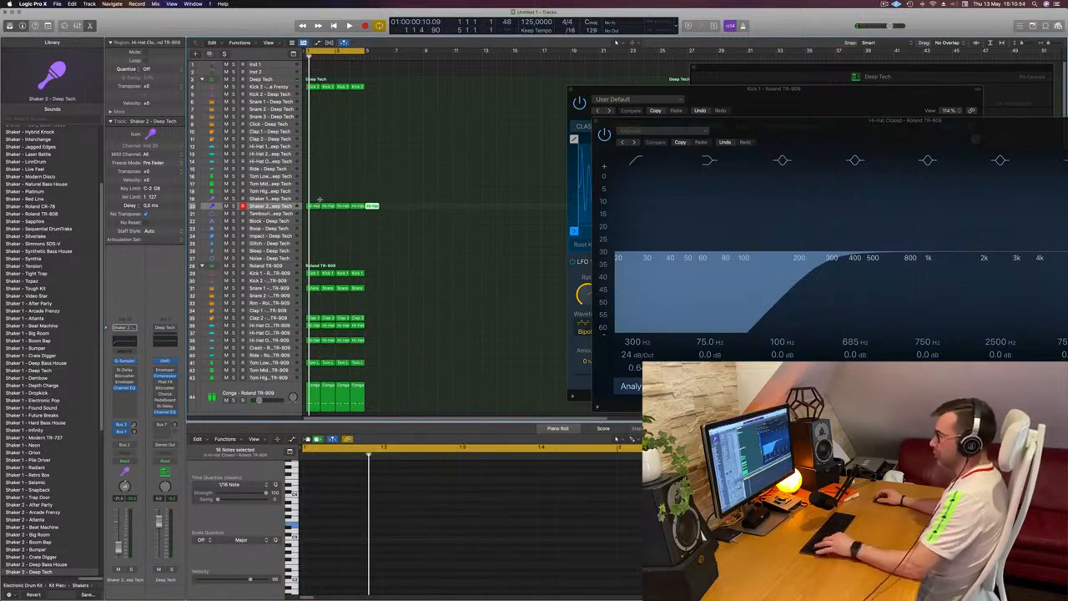
pyautogui.press('Delete')
pyautogui.press('space')
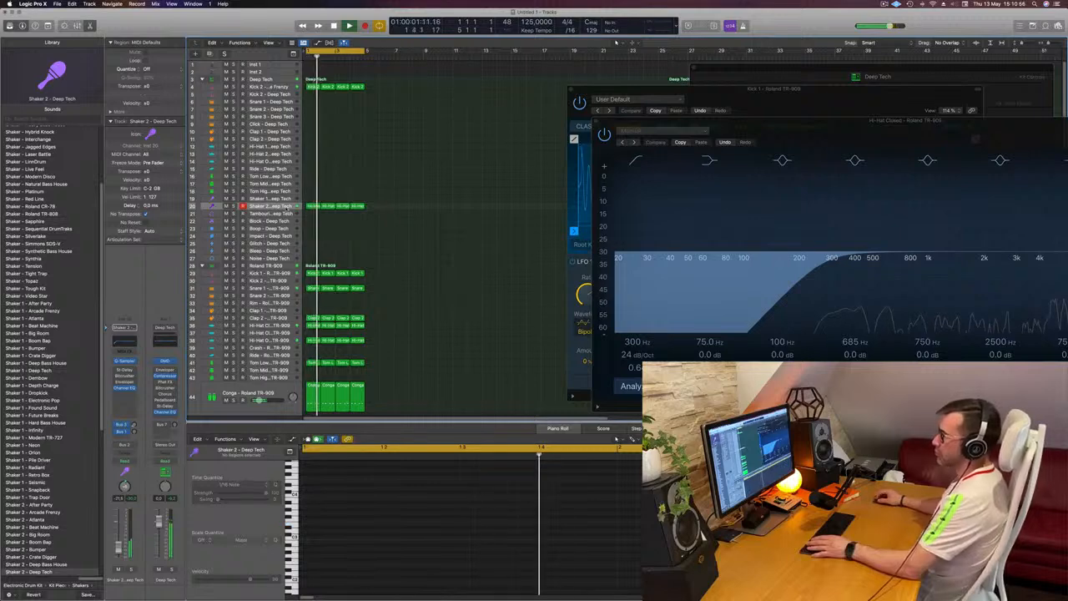
# Step: Enlarge the Deep Tech Shaker 2 track with Track Zoom and audition it in solo
pyautogui.click(285, 208)
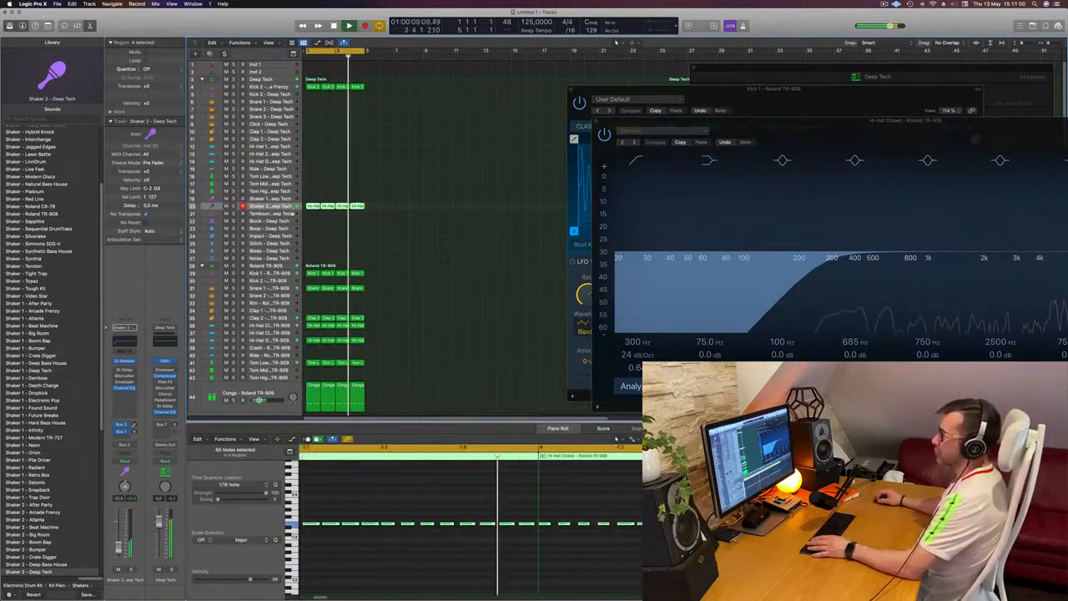
pyautogui.click(295, 206)
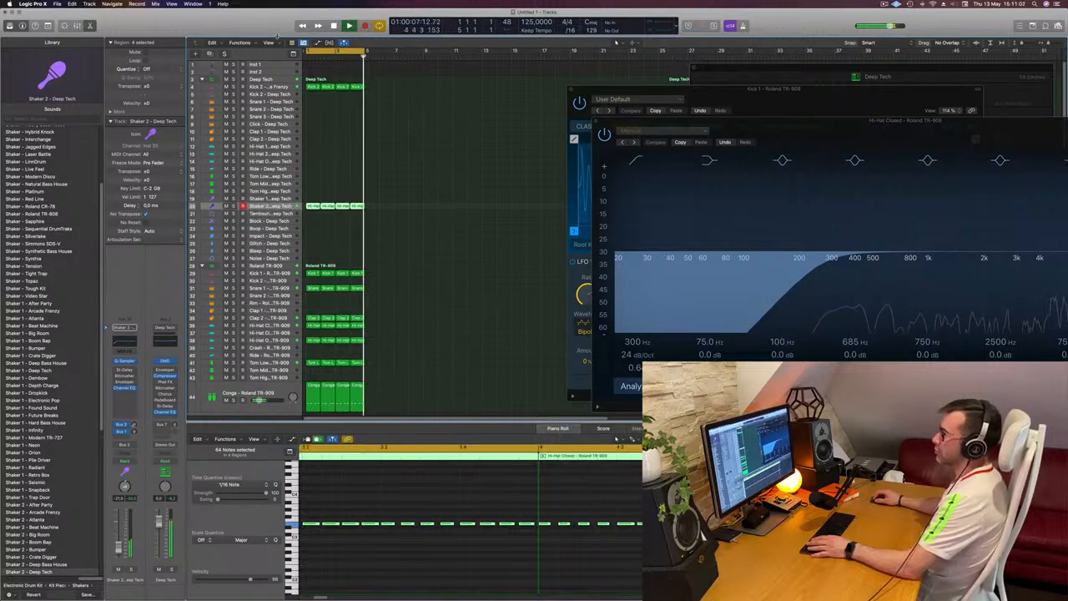
pyautogui.moveTo(277, 36); pyautogui.dragTo(277, 57)
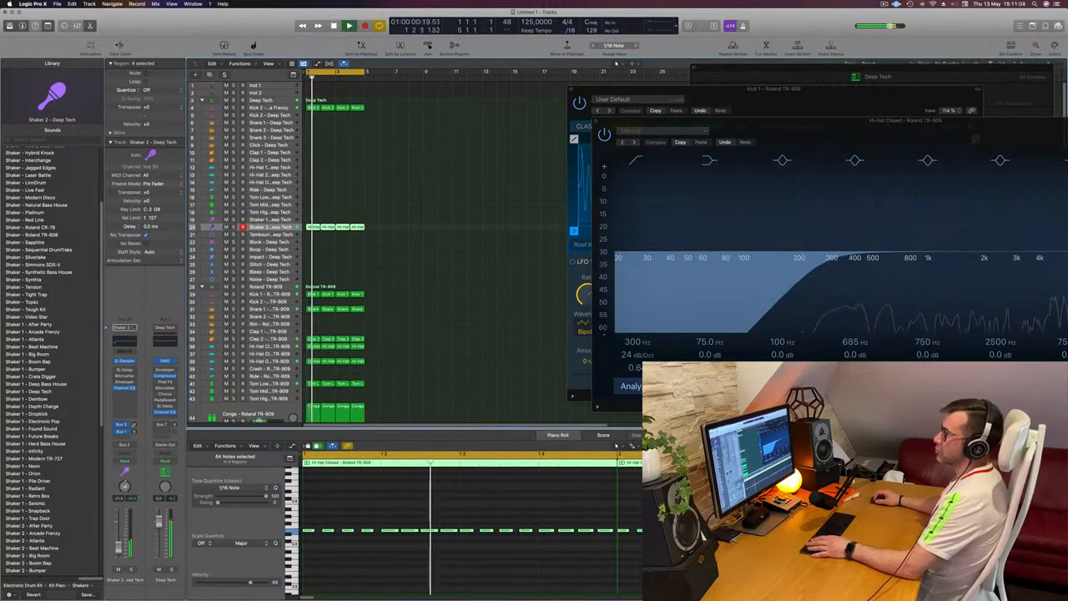
pyautogui.click(120, 46)
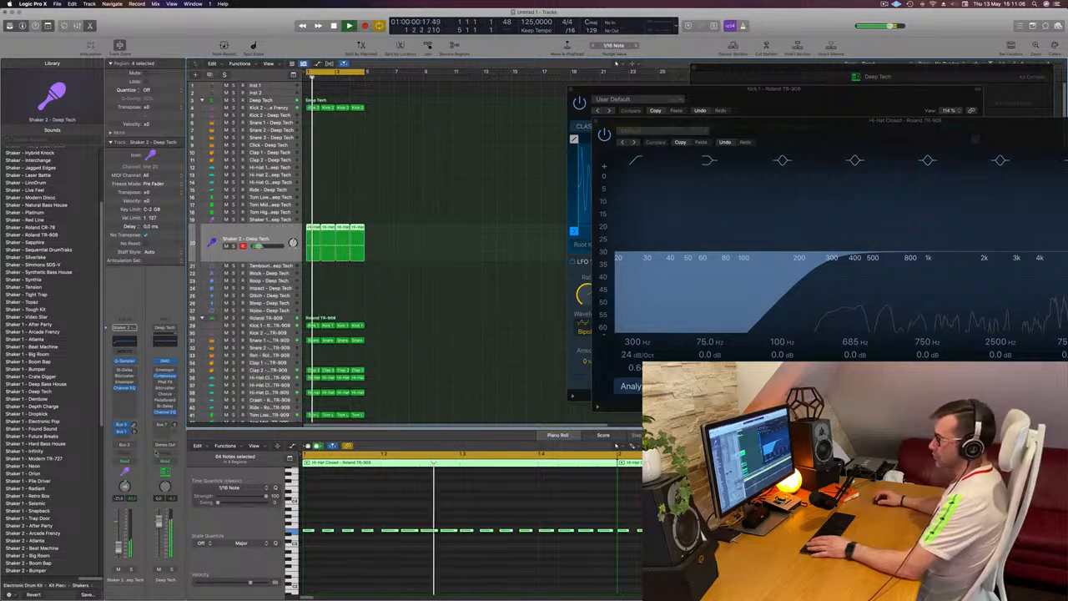
pyautogui.click(131, 569)
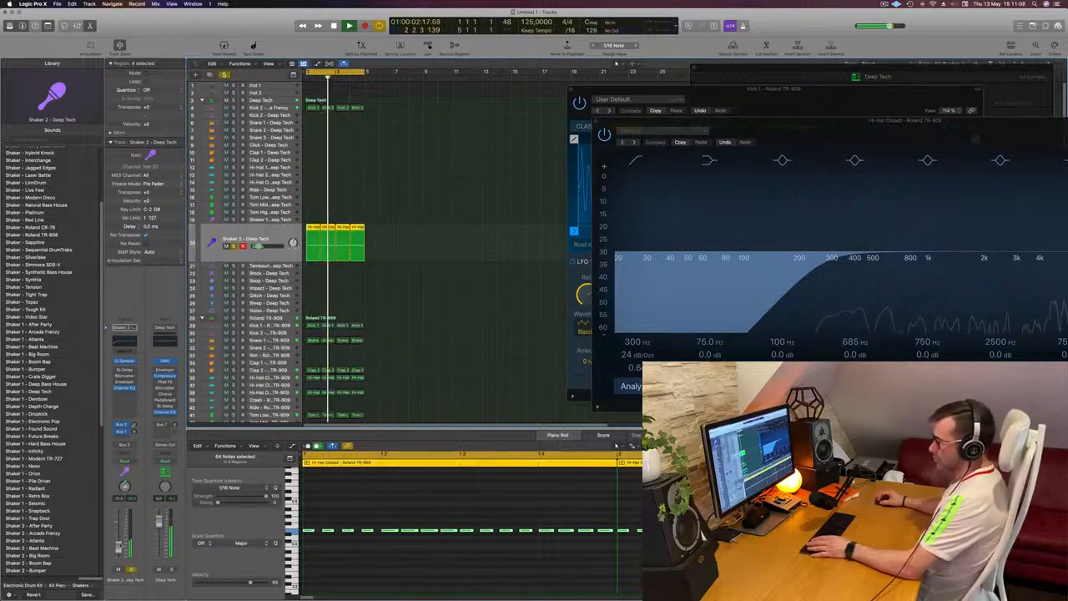
pyautogui.click(131, 569)
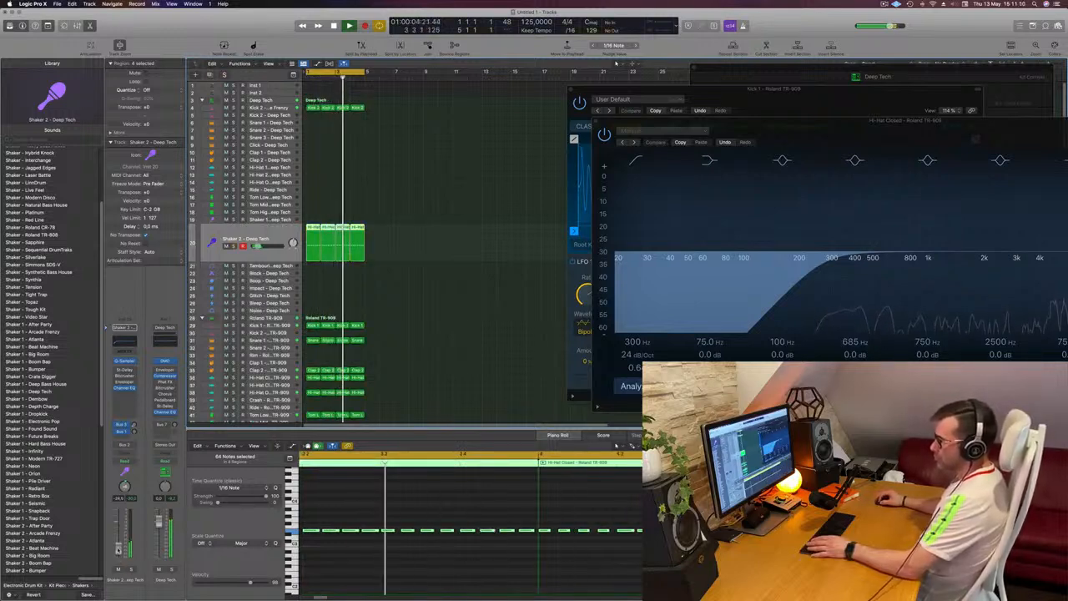